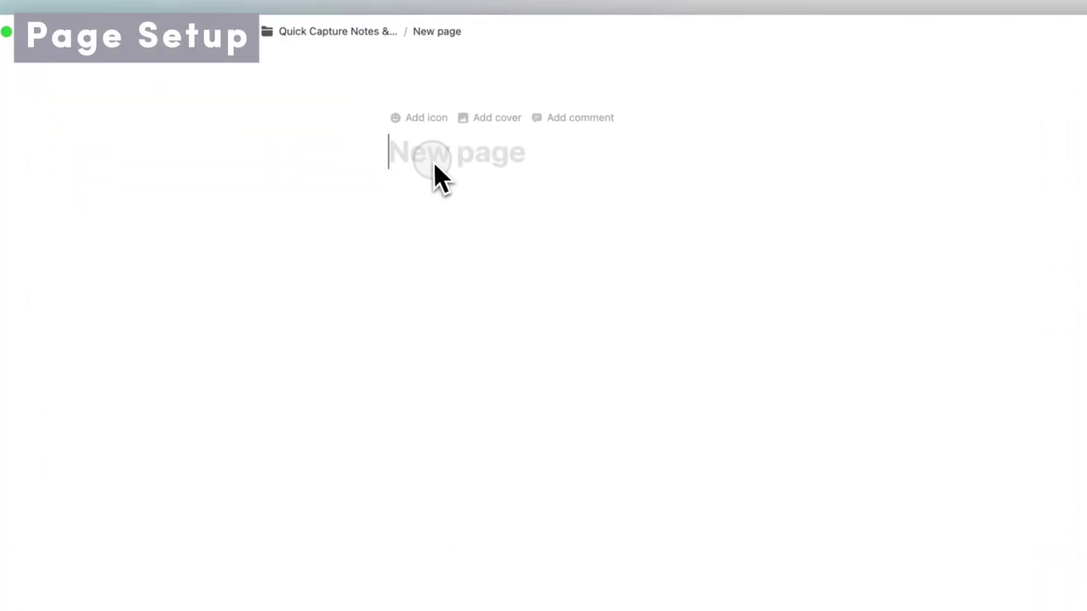
Title the new page "Quick Capture Notes & Tasks" and turn on small text and full width.
type("Quick Capture Not")
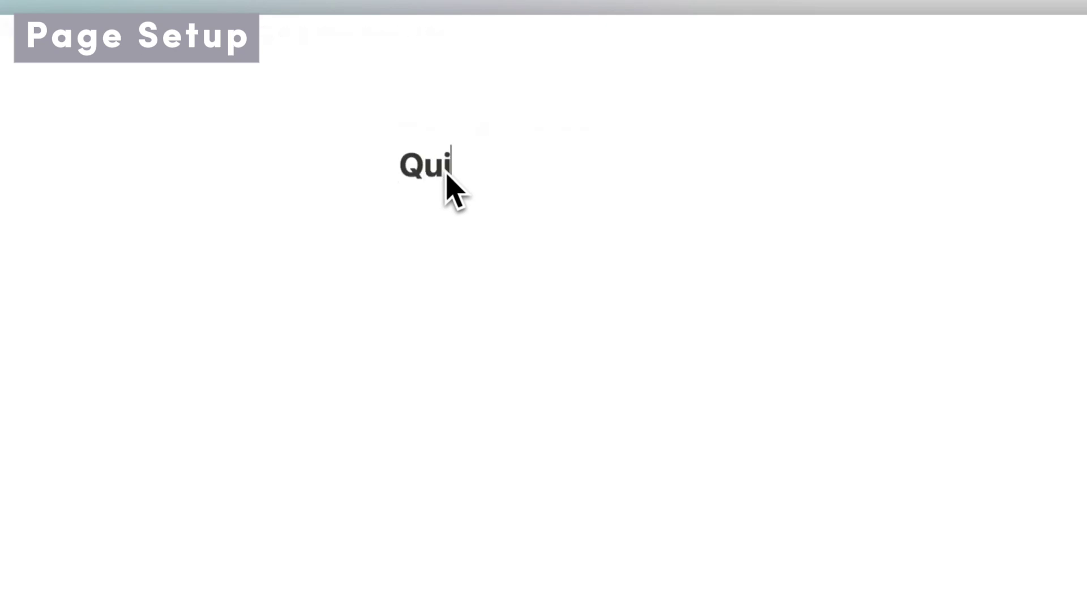
type("es & Tasks")
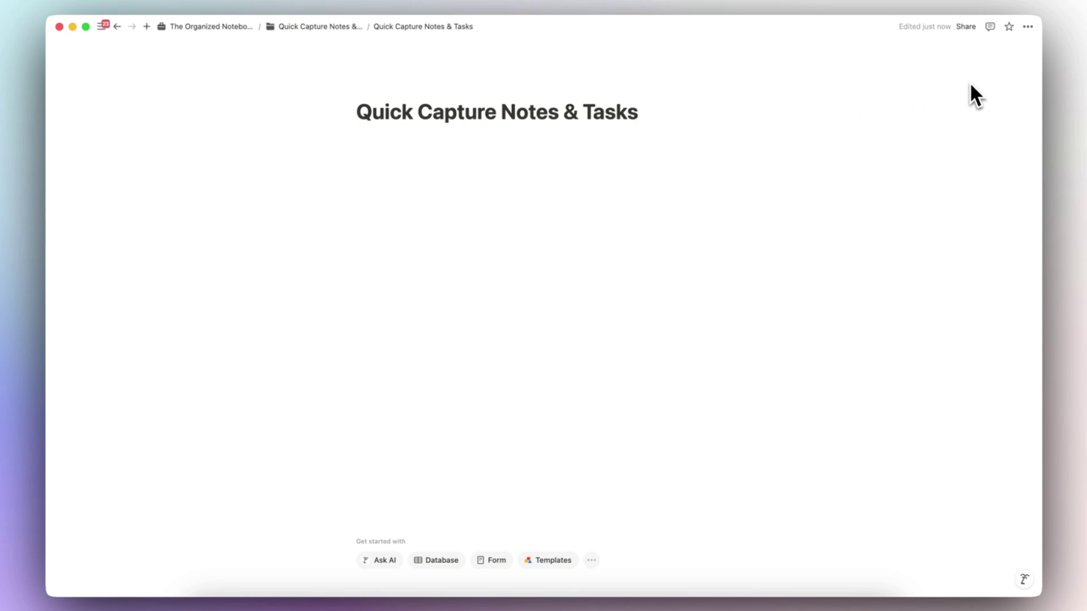
left_click(1027, 26)
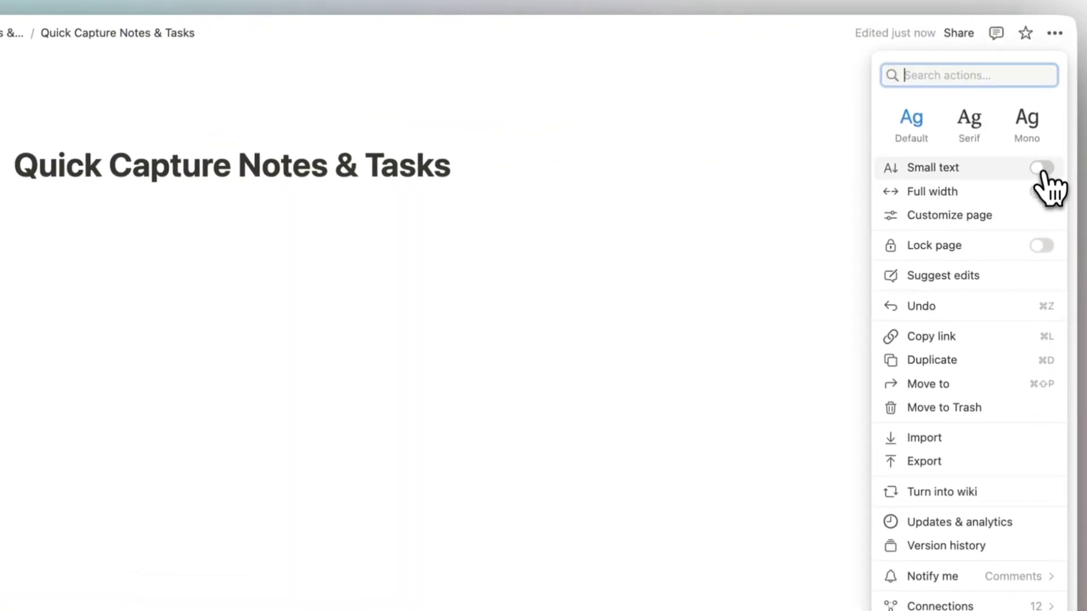
left_click(1041, 168)
left_click(1041, 192)
left_click(381, 302)
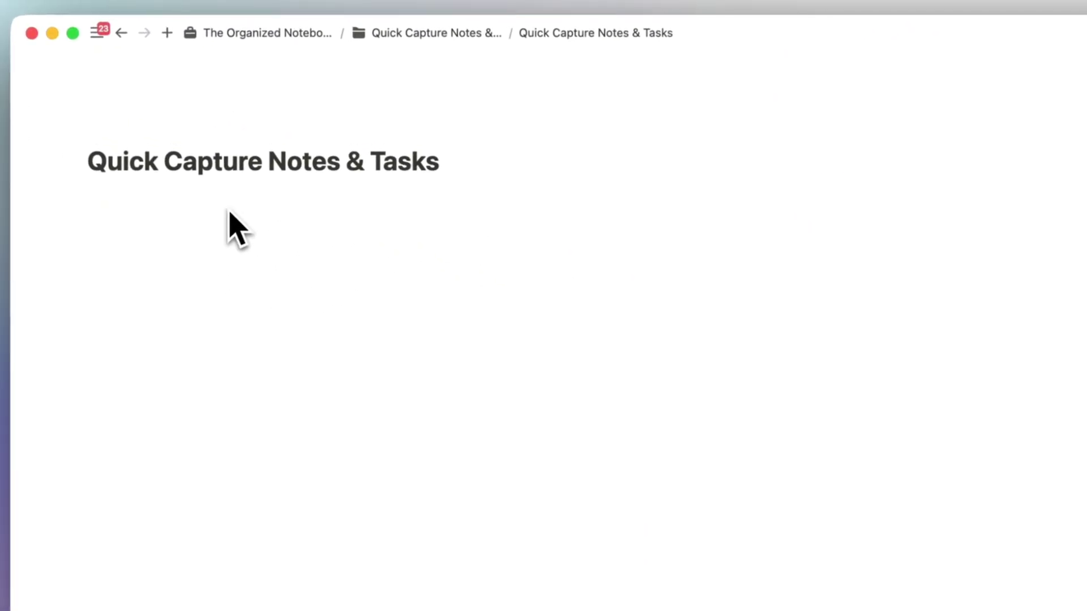
Add a page cover from Unsplash by searching for "desk" and choosing the pale photo with a spiral notebook and pen.
mouse_move(210, 140)
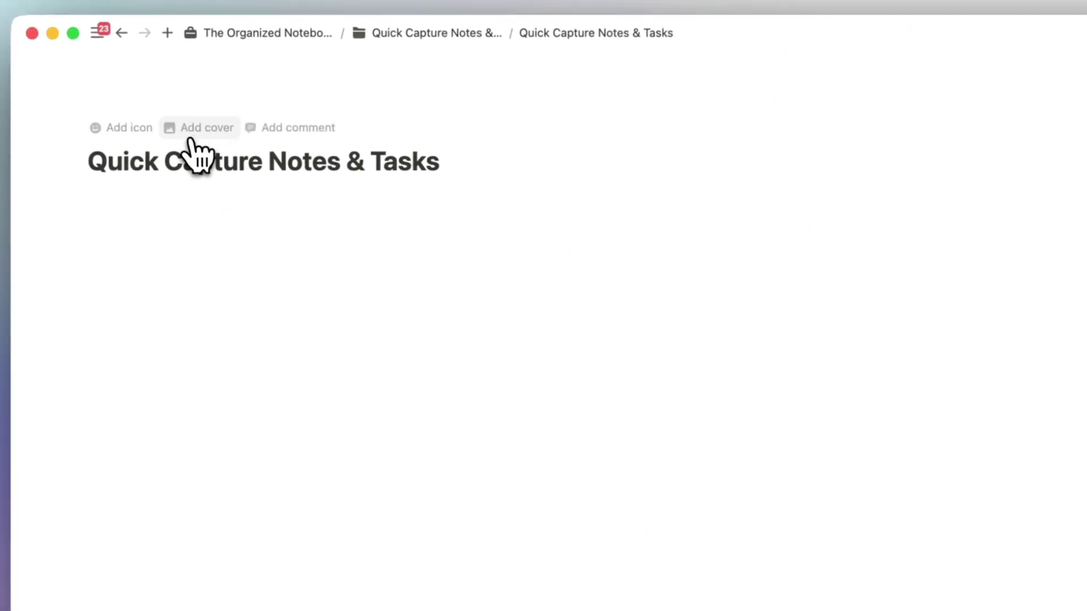
left_click(205, 135)
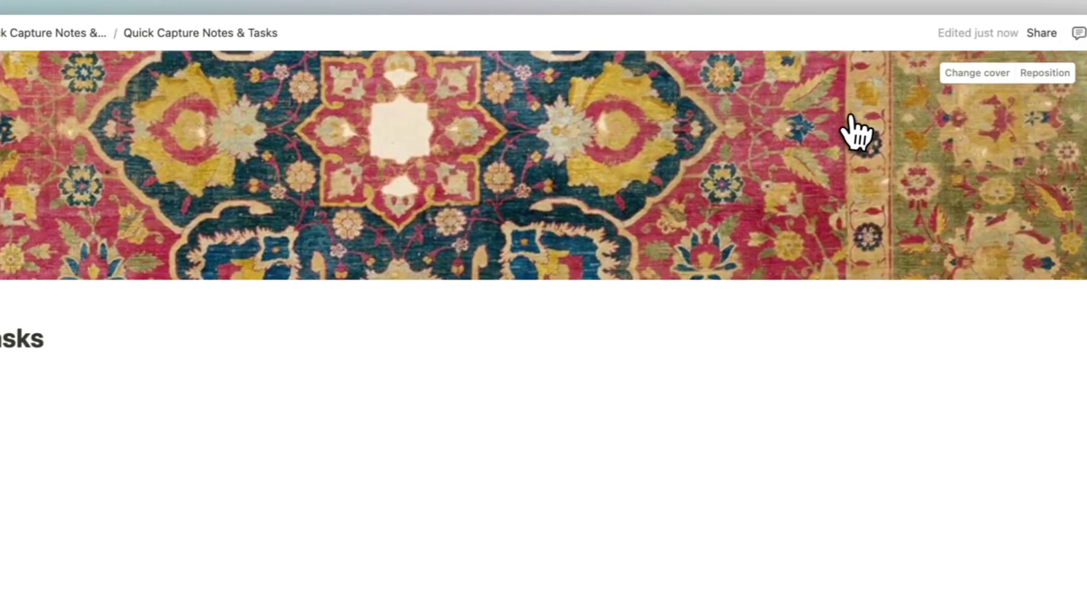
left_click(1086, 76)
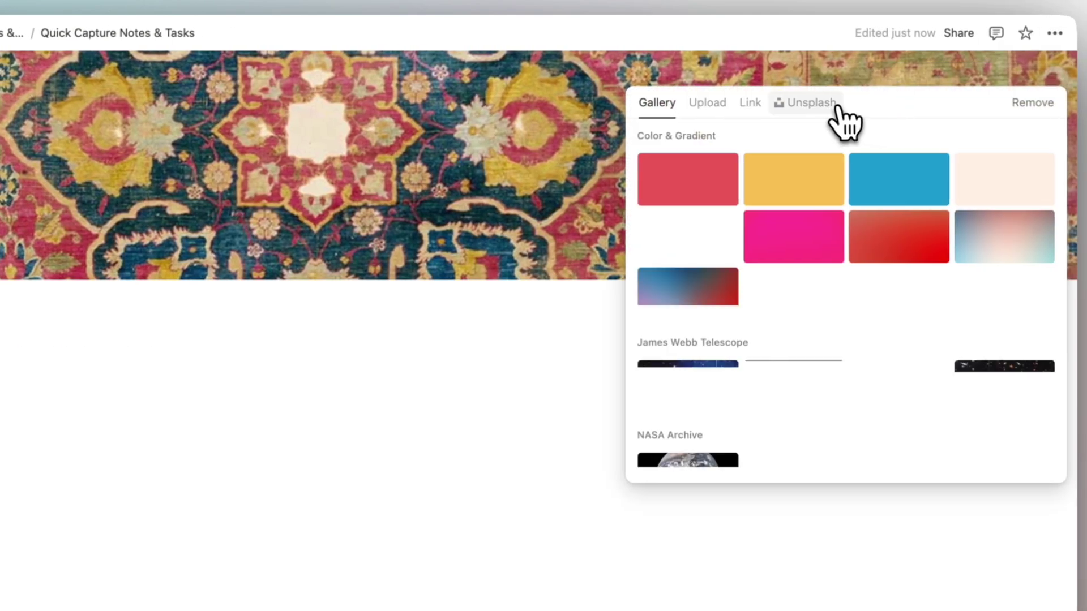
left_click(826, 104)
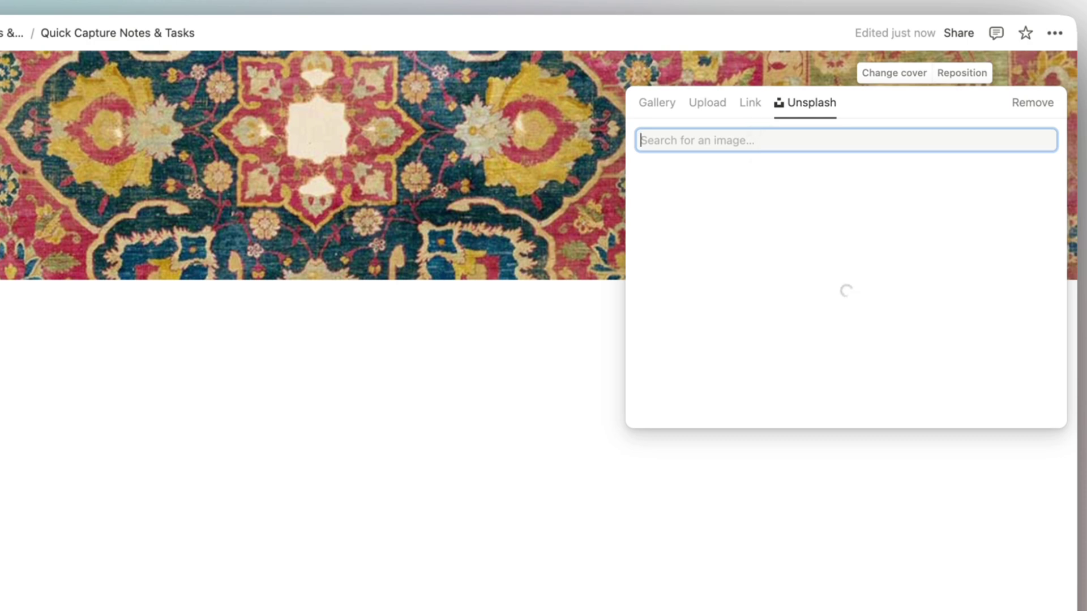
type("desk")
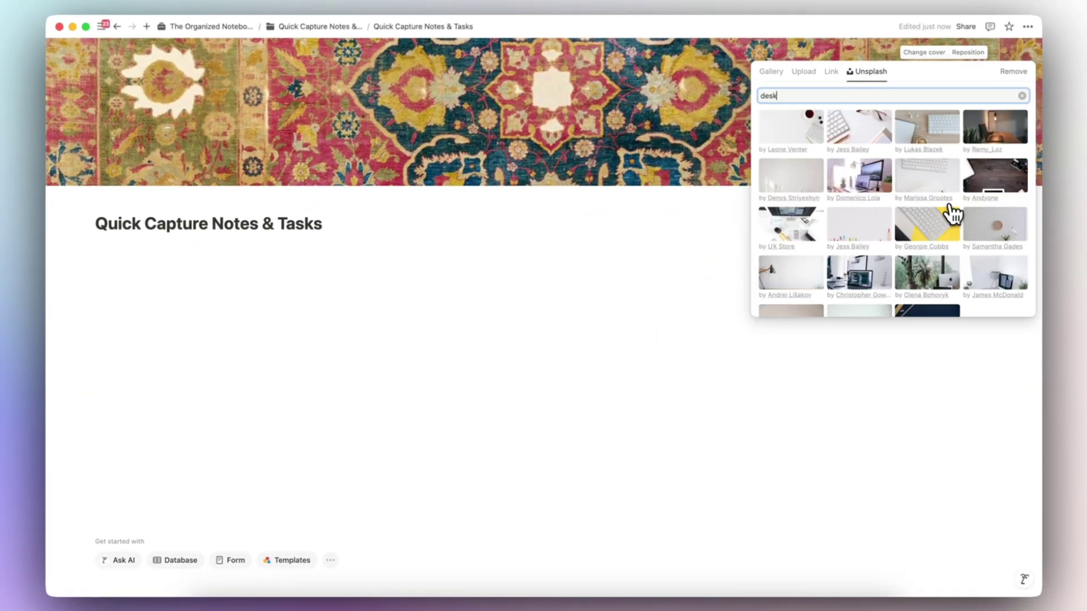
left_click(942, 190)
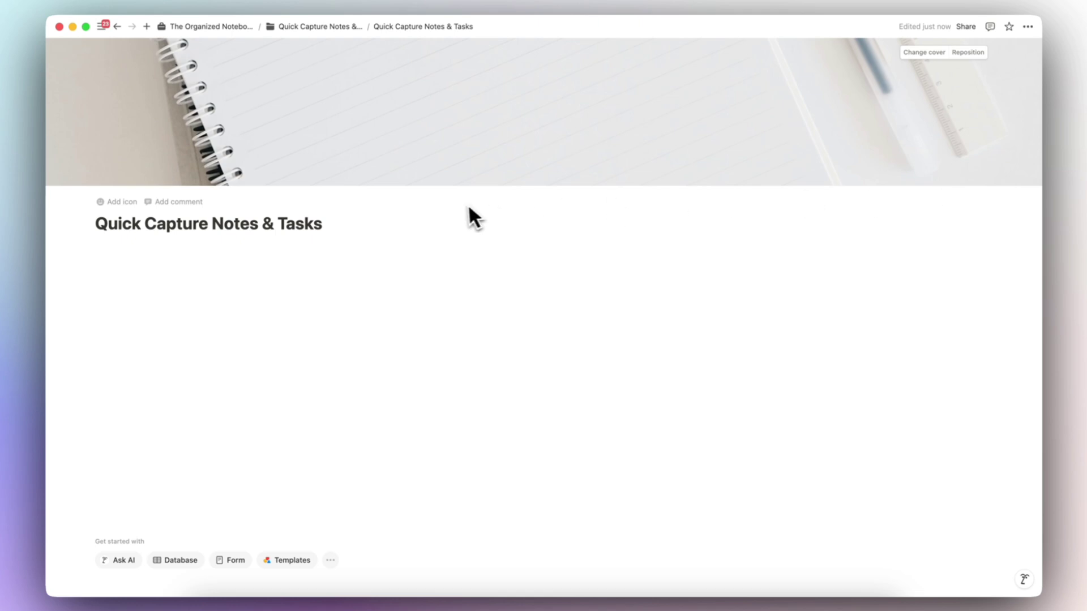
Add a page icon and set it to the dark lightning bolt from the icon set.
left_click(117, 205)
left_click(113, 202)
left_click(101, 221)
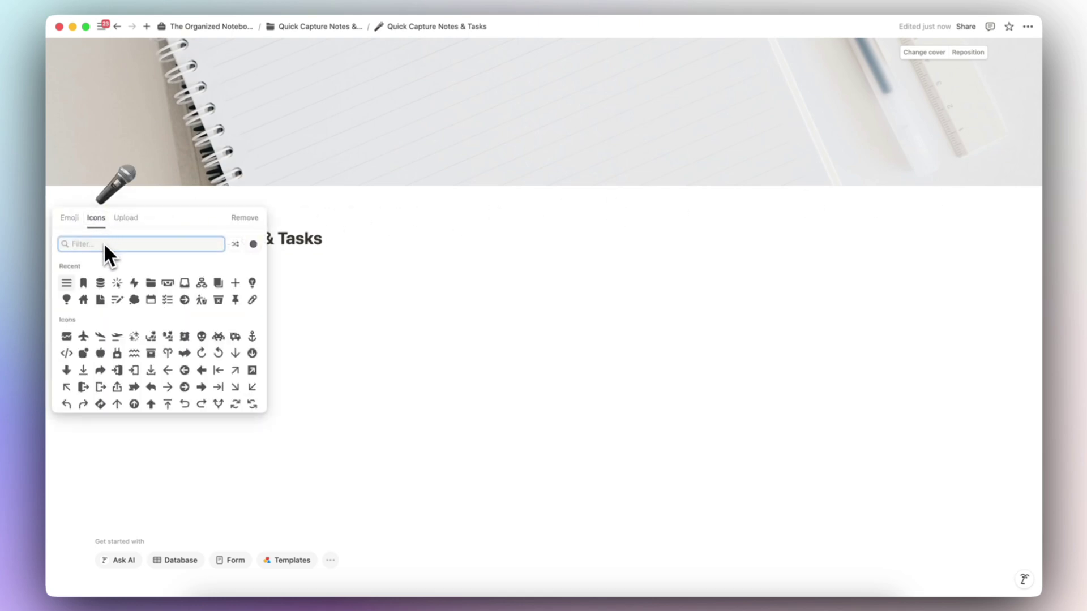
left_click(133, 283)
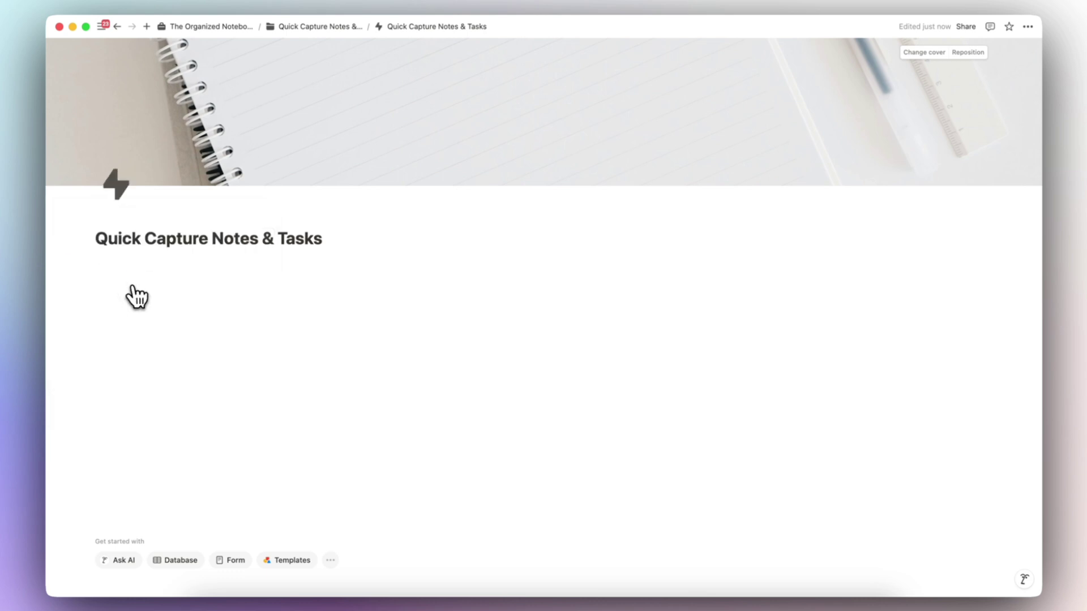
Insert a two-column layout below the title and place a callout in its first column.
left_click(135, 265)
type("/col")
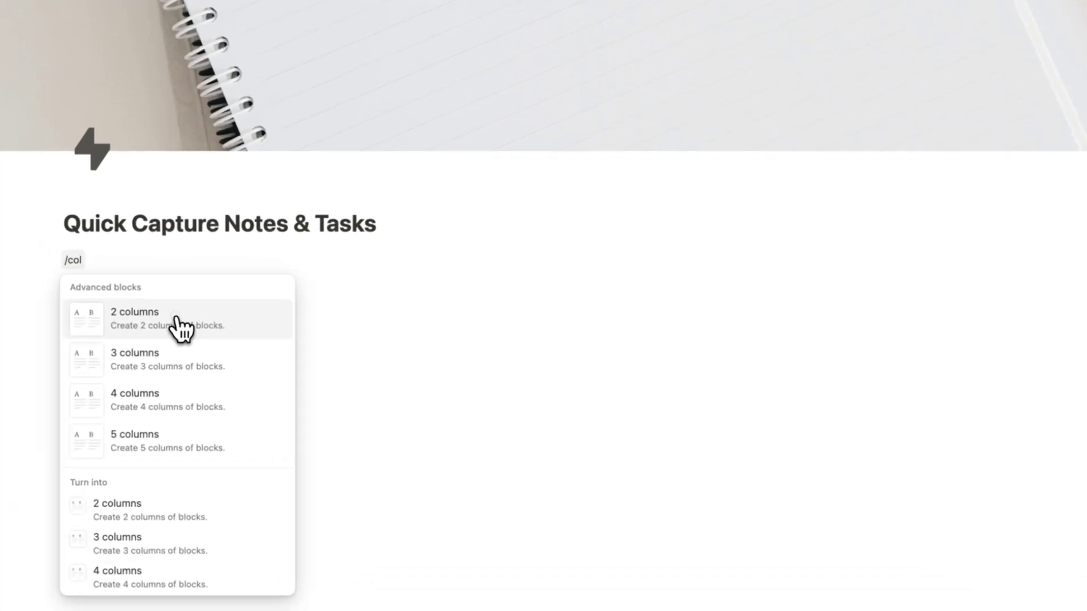
left_click(176, 319)
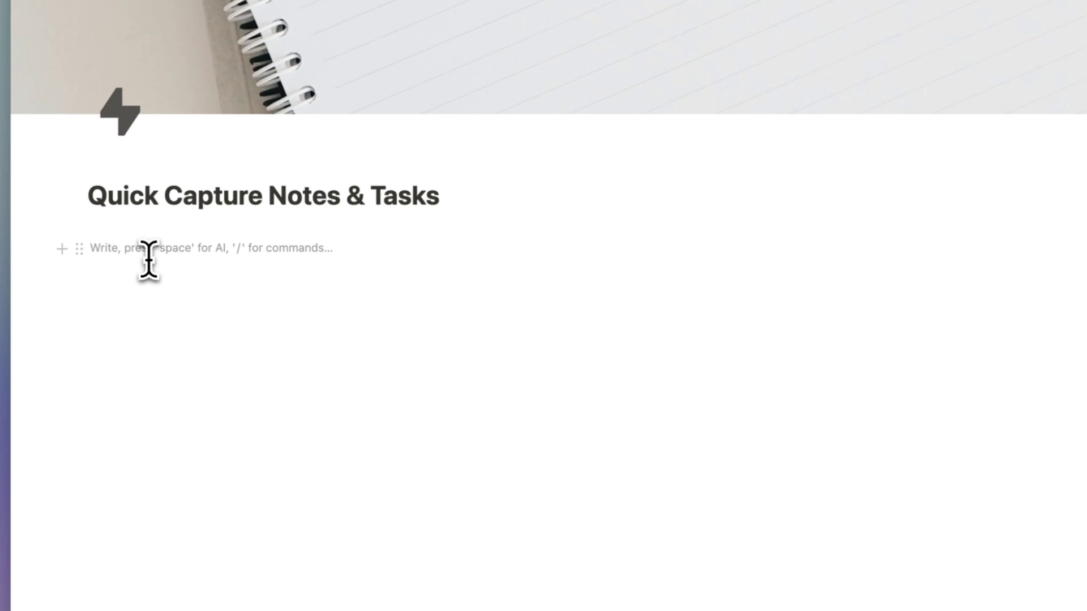
type("/call")
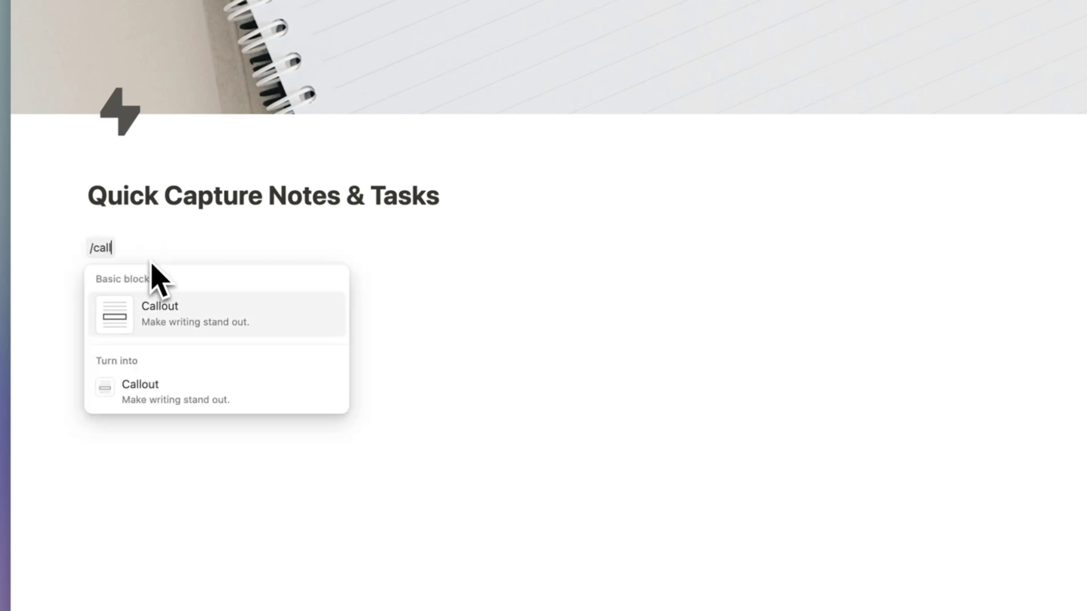
left_click(187, 322)
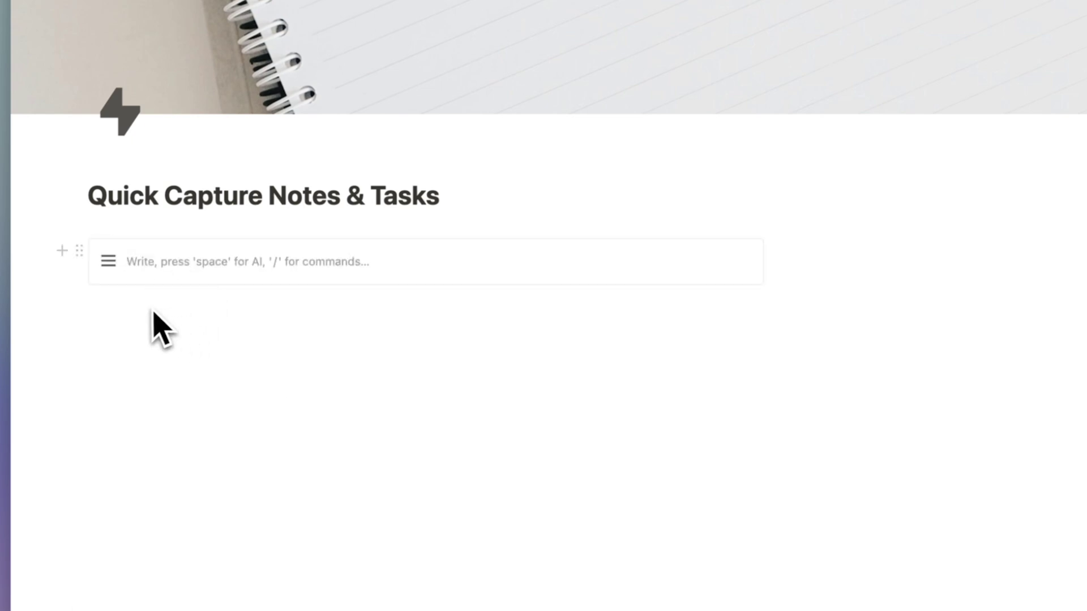
Duplicate the callout and change the upper callout's icon to the clicking cursor.
left_click(82, 252)
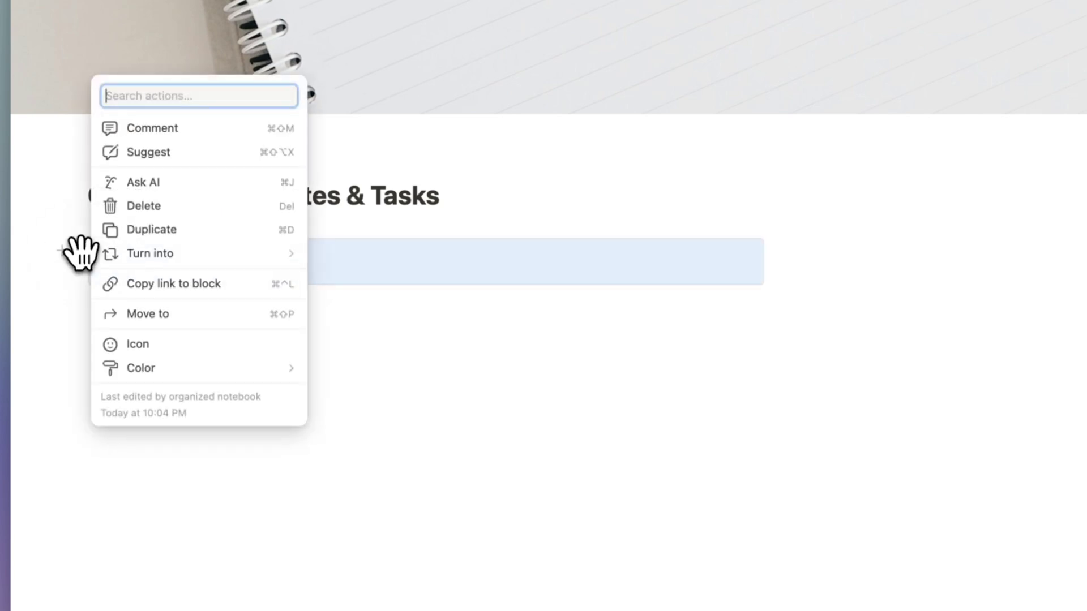
left_click(170, 231)
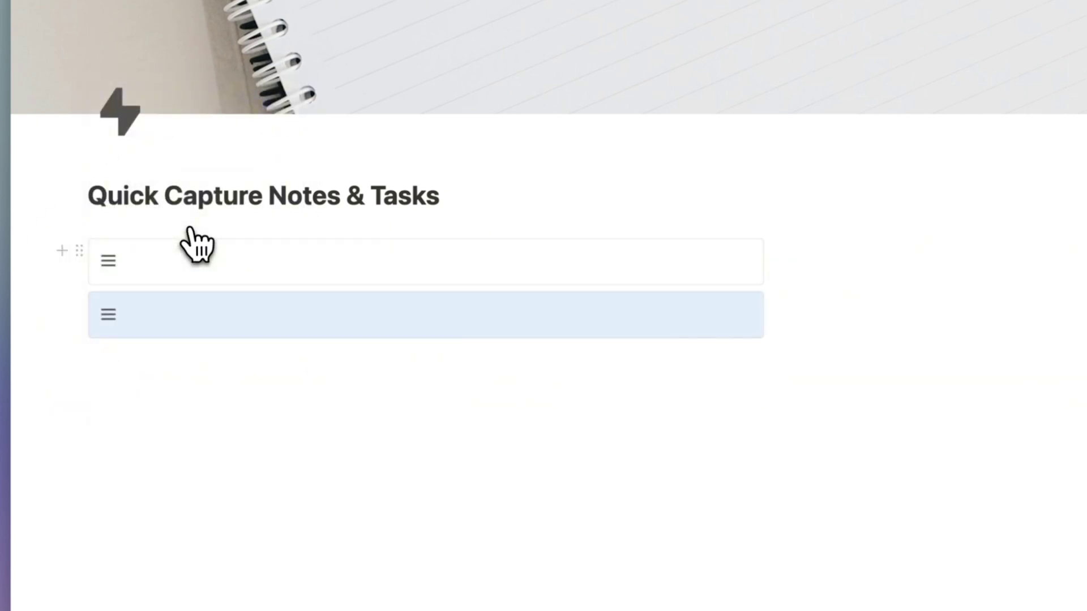
left_click(108, 265)
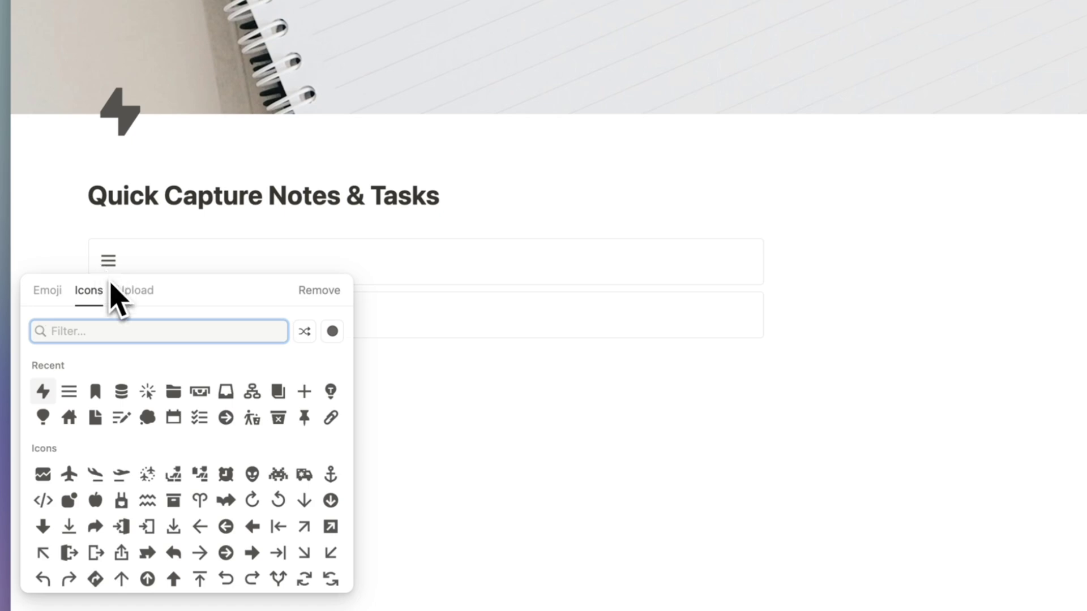
left_click(147, 391)
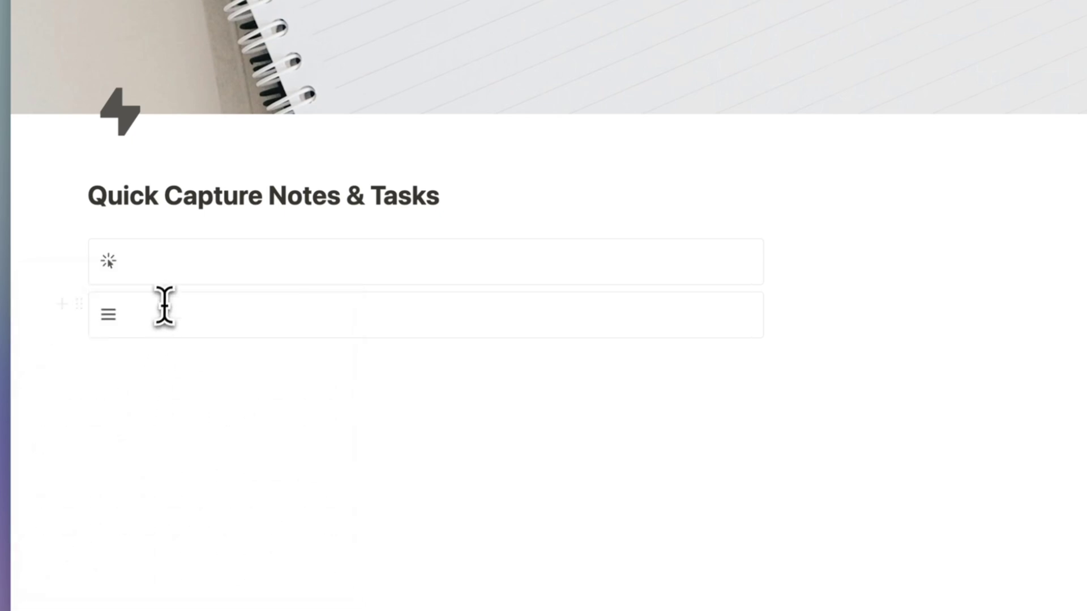
Insert a button in the upper callout with a plus icon and the name "Add Note", and save it without any action.
left_click(164, 263)
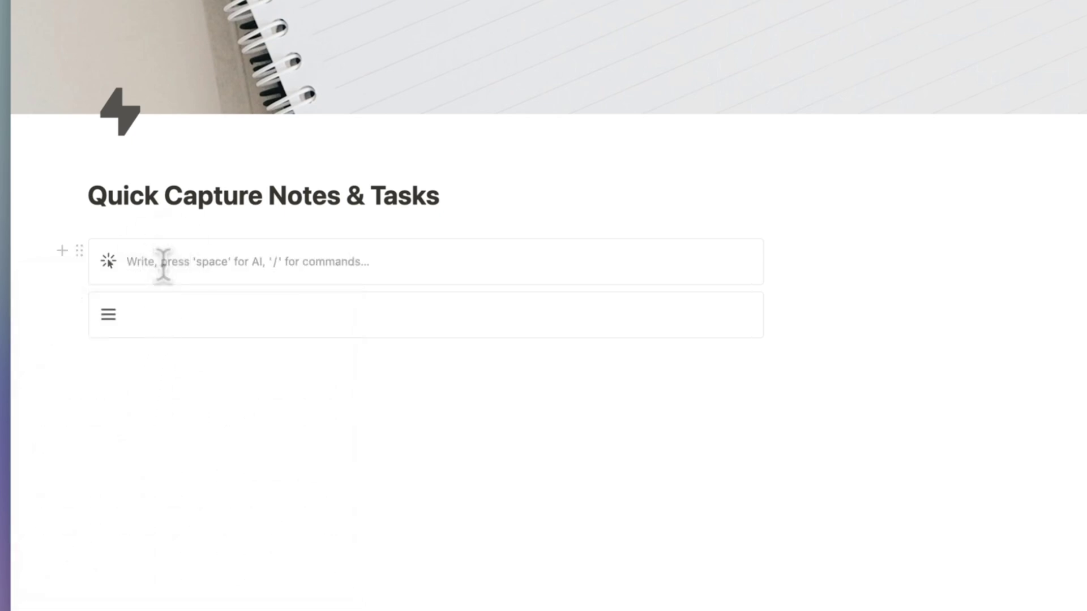
type("/")
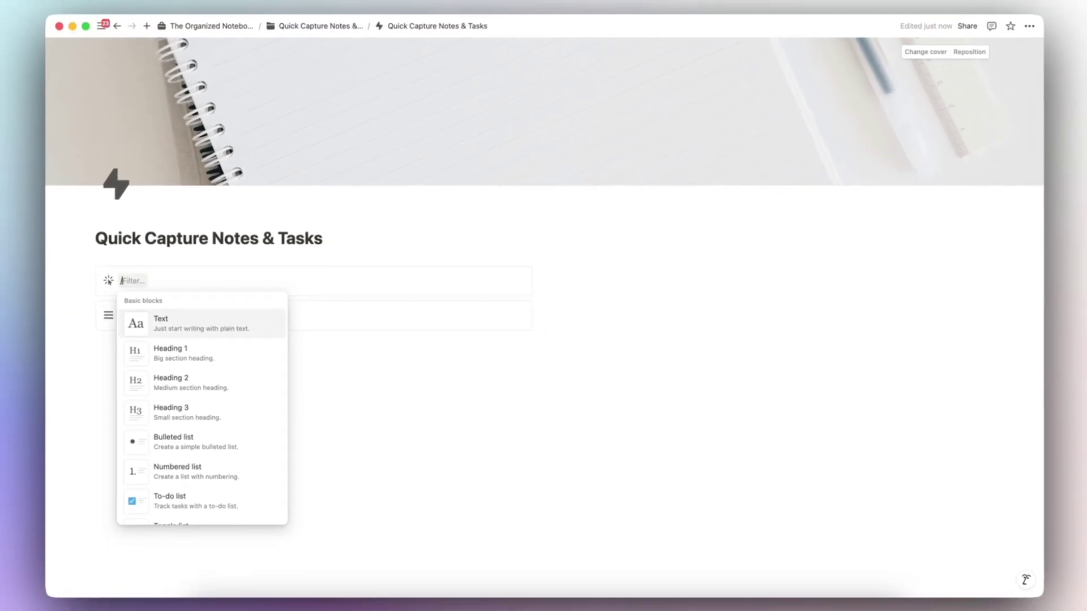
type("button")
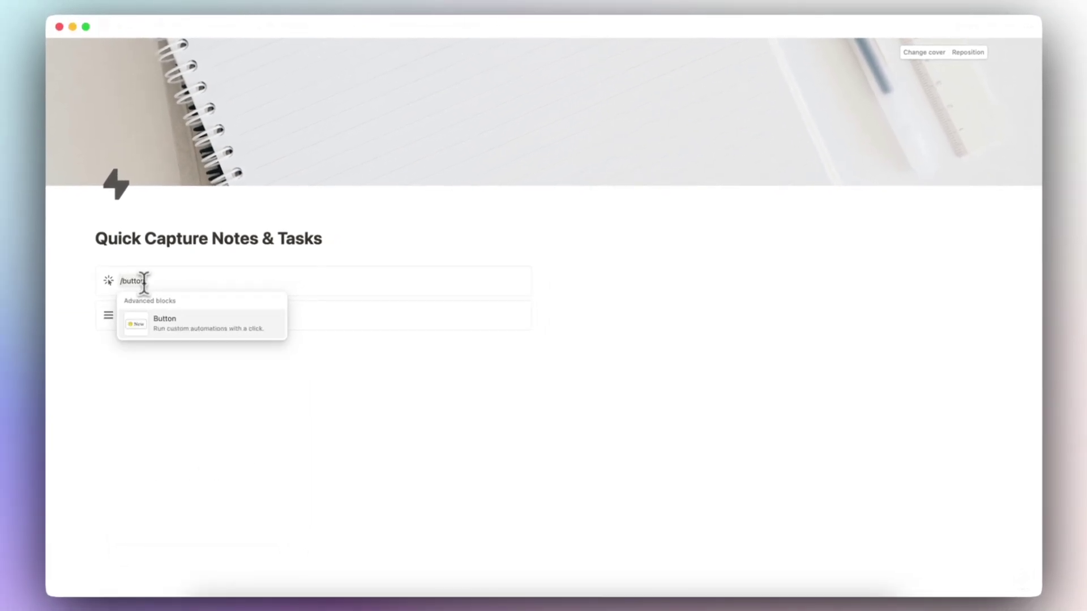
left_click(178, 323)
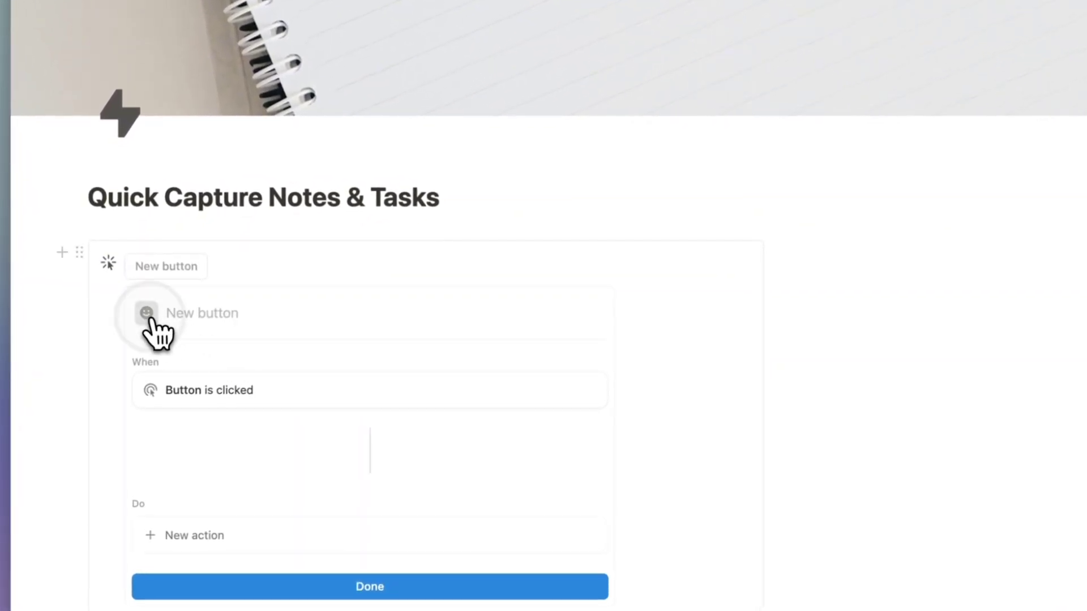
left_click(146, 313)
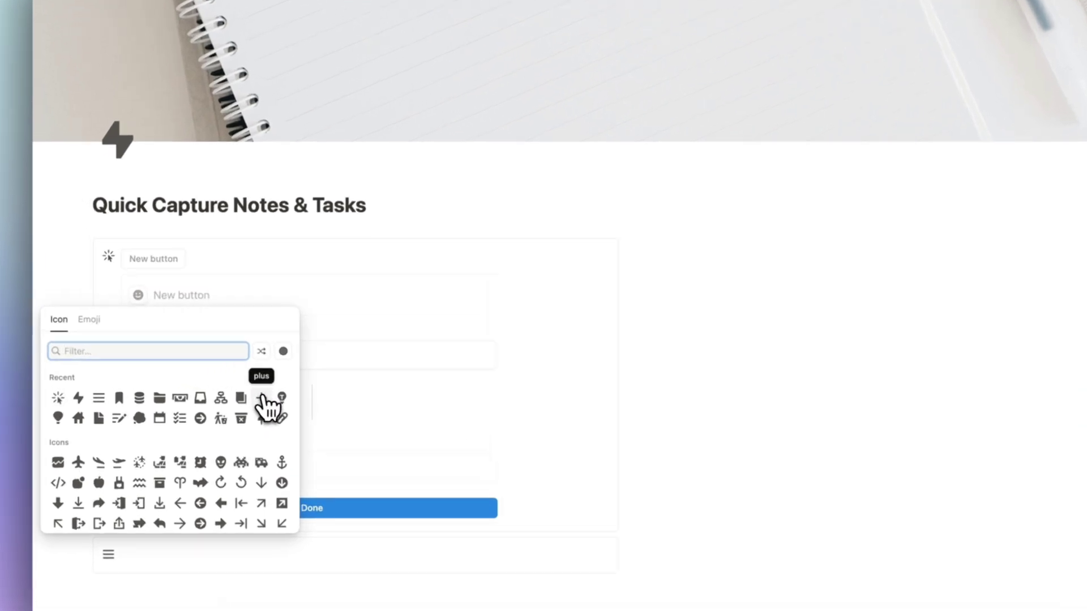
left_click(236, 398)
left_click(162, 311)
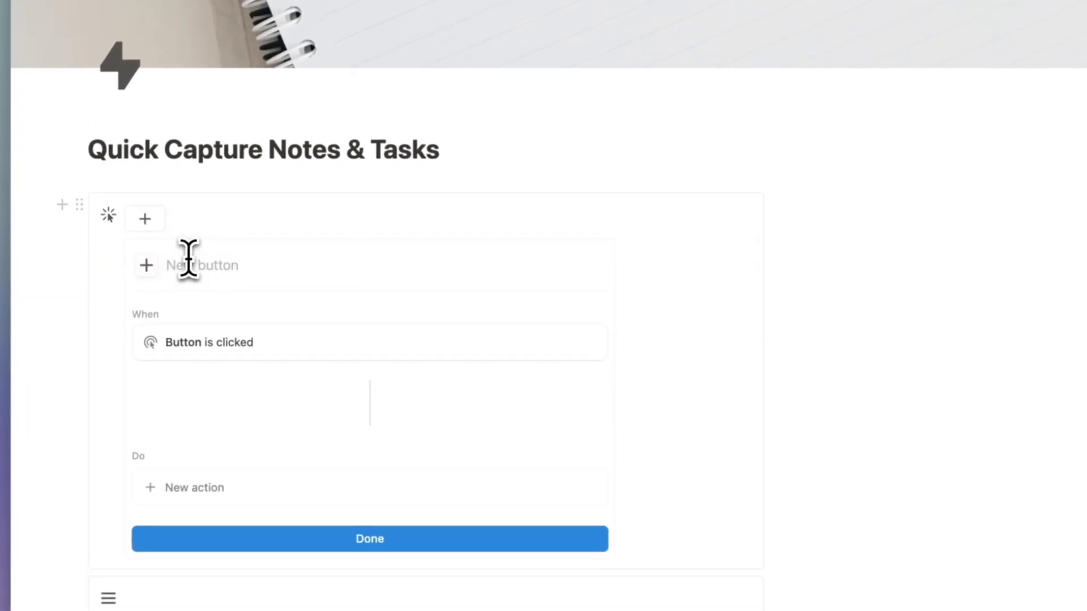
type("Add Note")
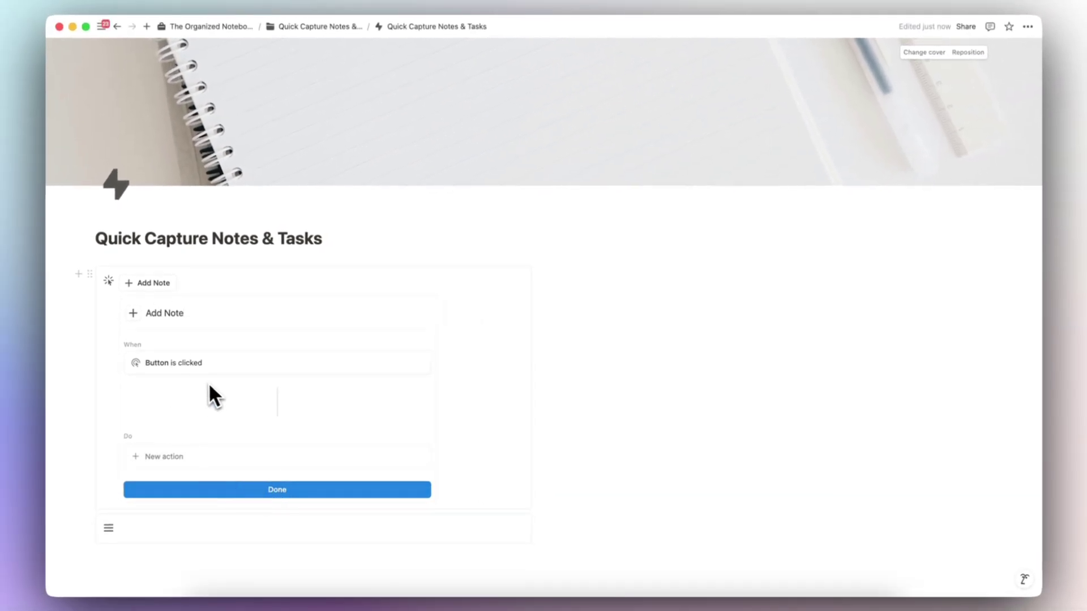
scroll(222, 481, "down", 1)
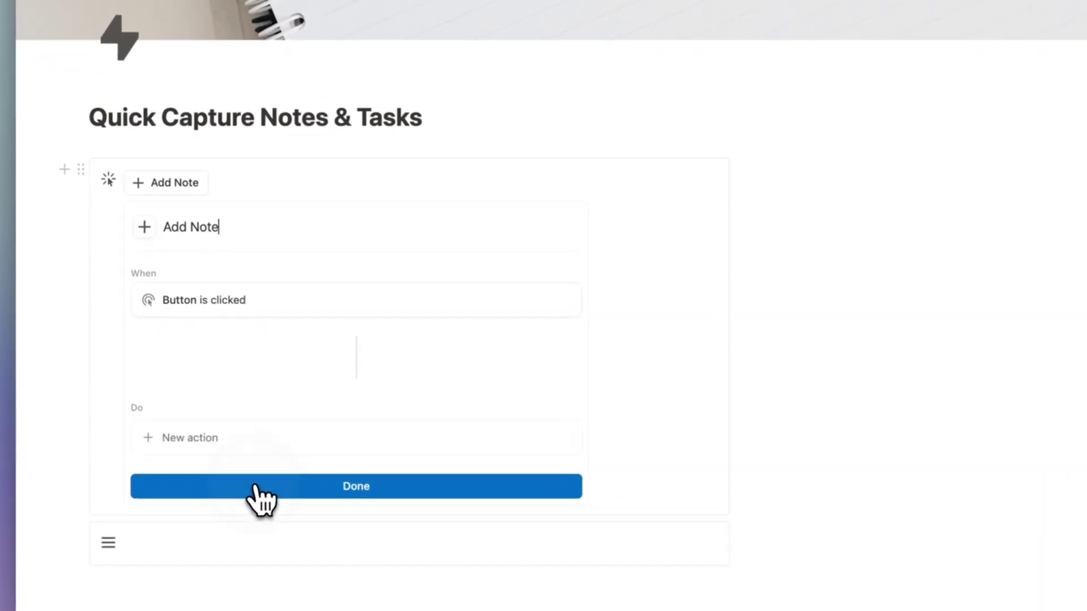
left_click(262, 498)
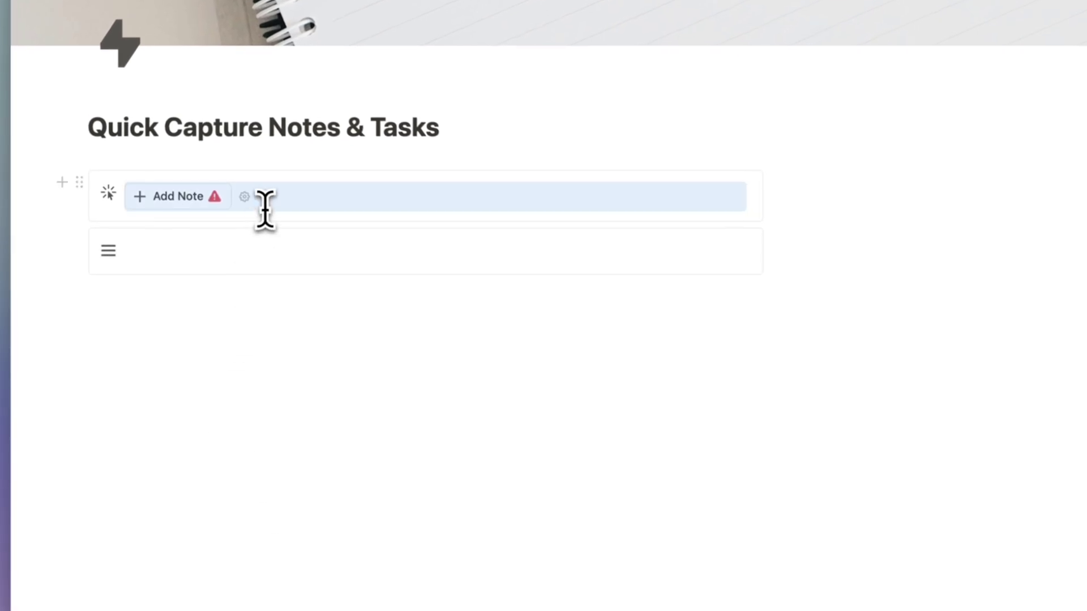
Insert a second button below "Add Note" with a plus icon and the name "Add Task", and save it without any action.
left_click(258, 184)
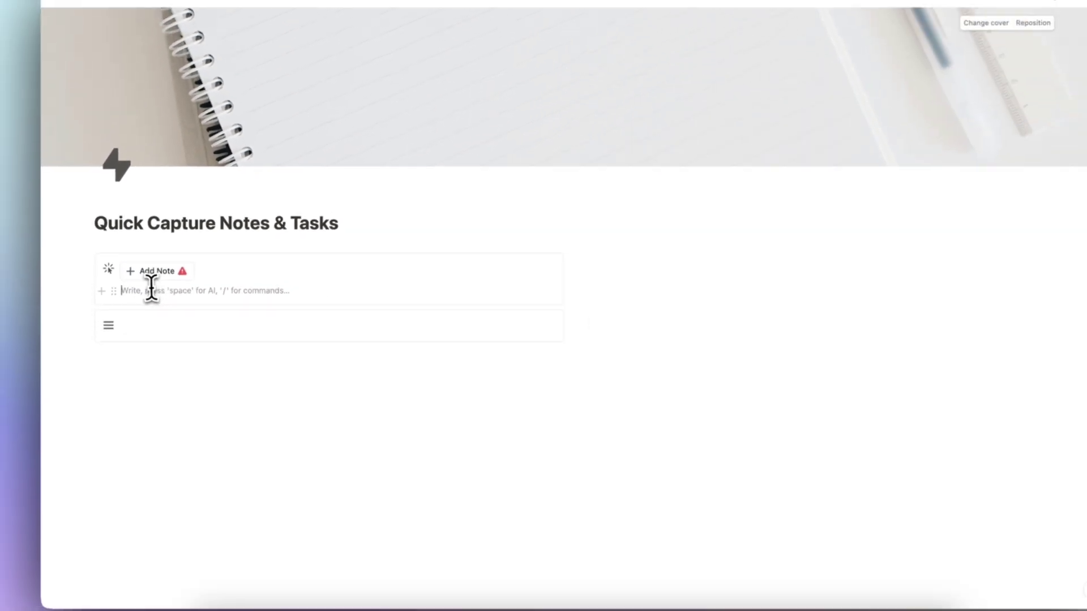
type("/button")
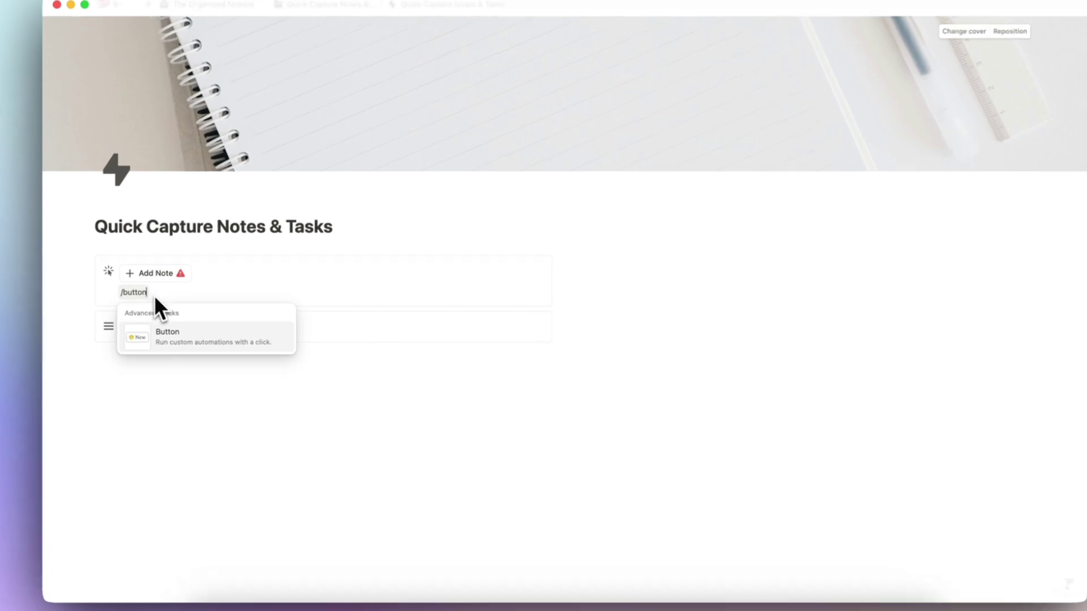
left_click(193, 339)
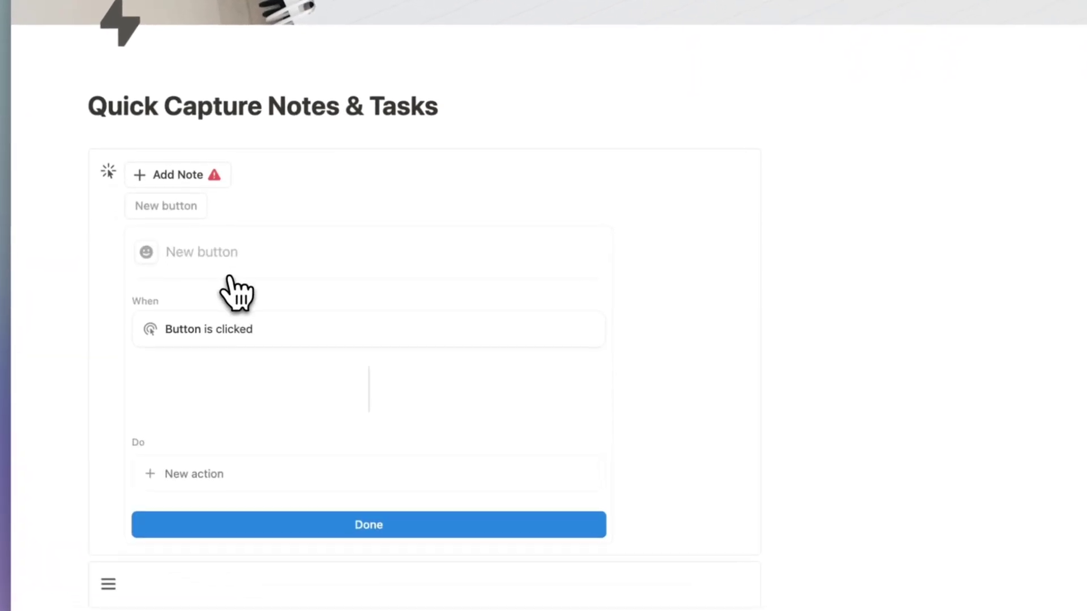
left_click(143, 252)
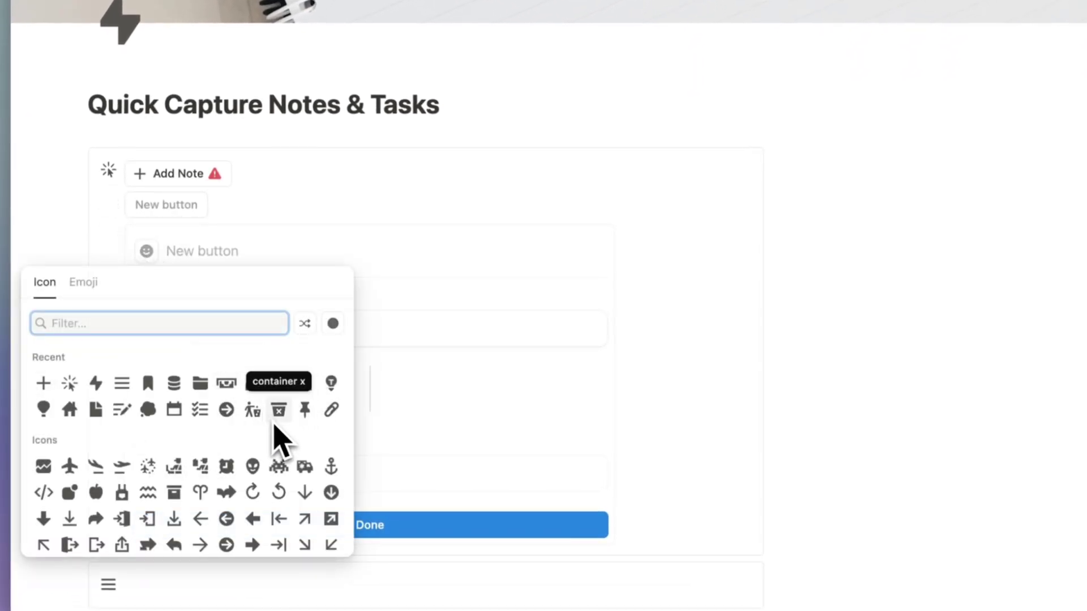
left_click(43, 385)
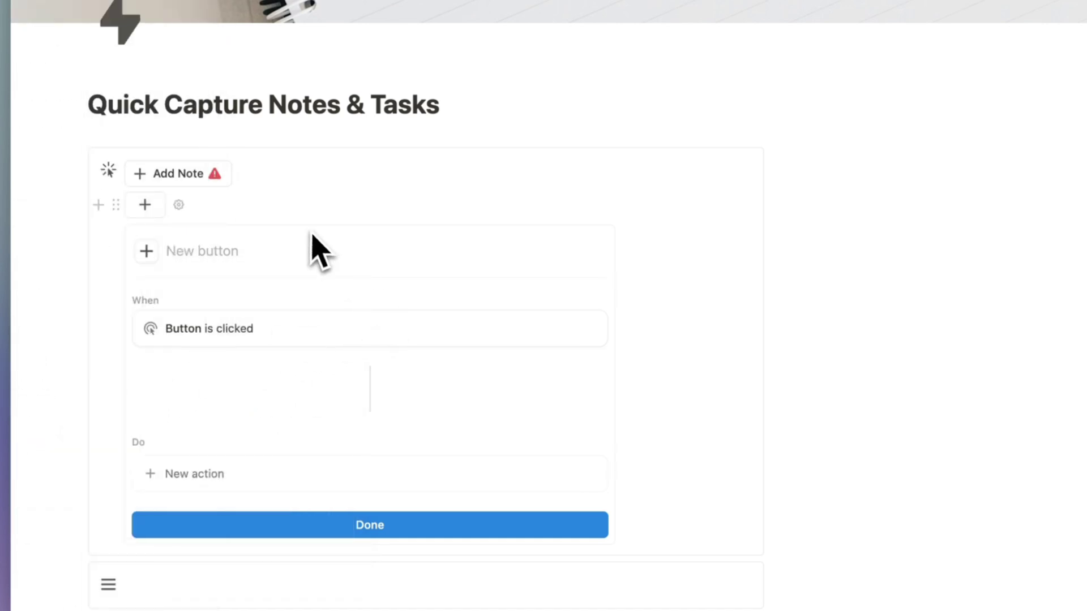
left_click(191, 247)
type("Add Task")
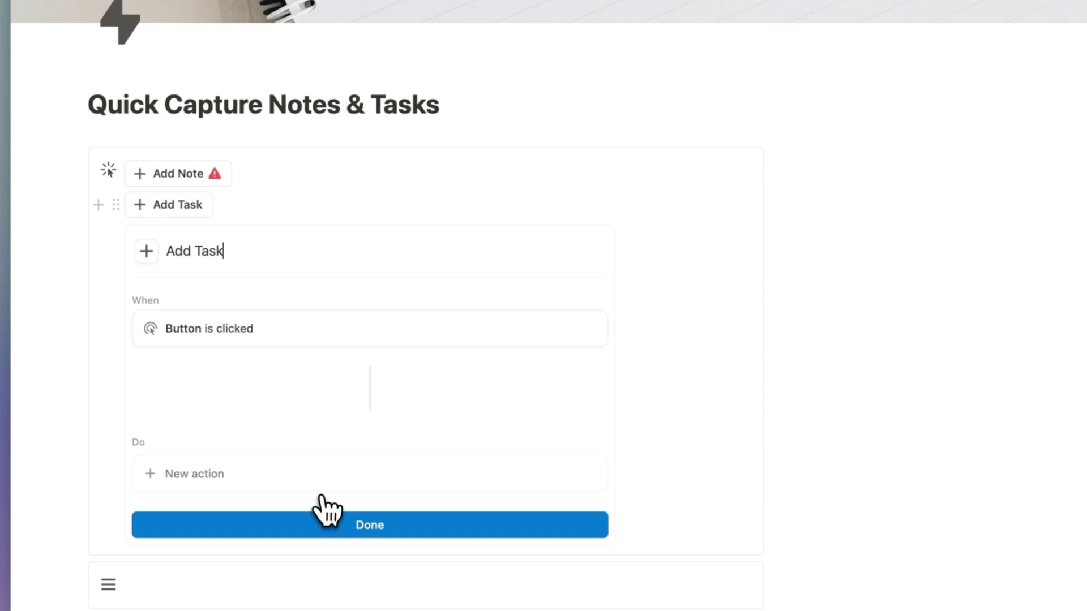
left_click(323, 524)
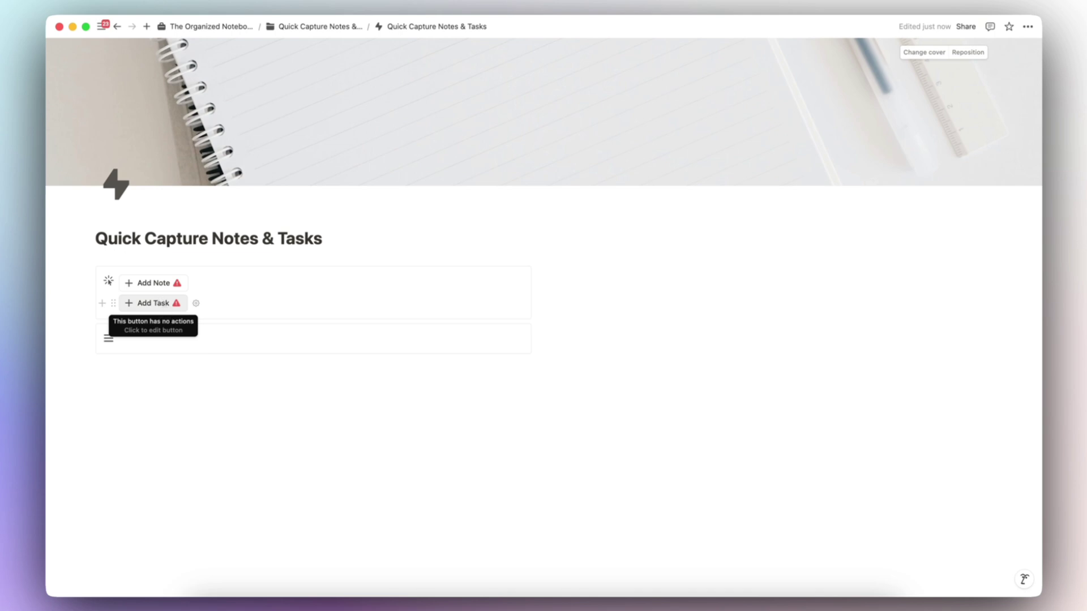
Enter the heading "NAVIGATION" in the lower callout, make it bold and start a new line below it.
left_click(127, 338)
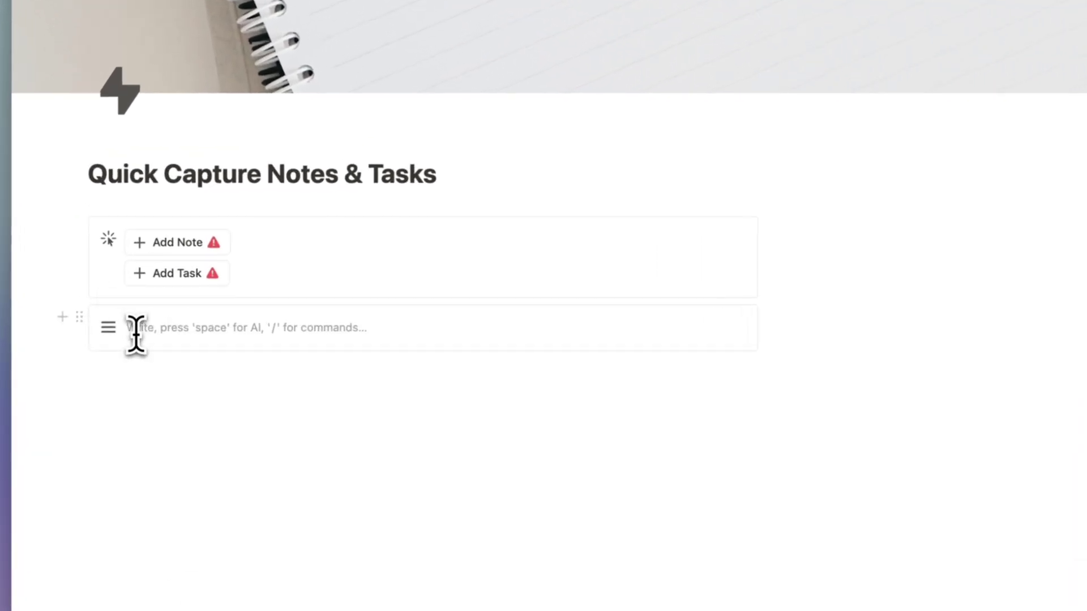
type("NAVIGATION")
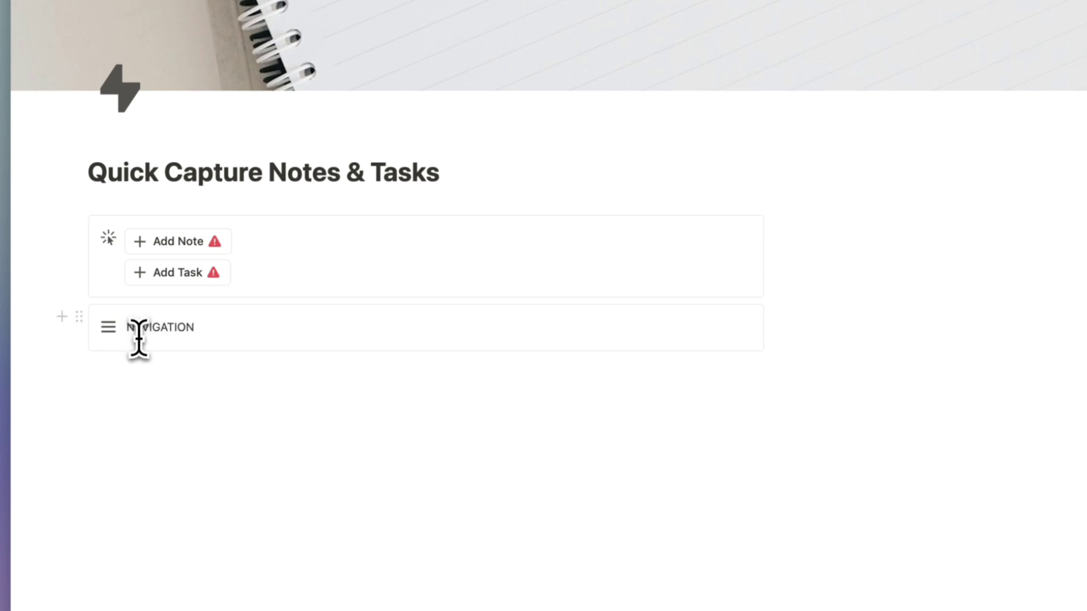
double_click(152, 335)
left_click(408, 295)
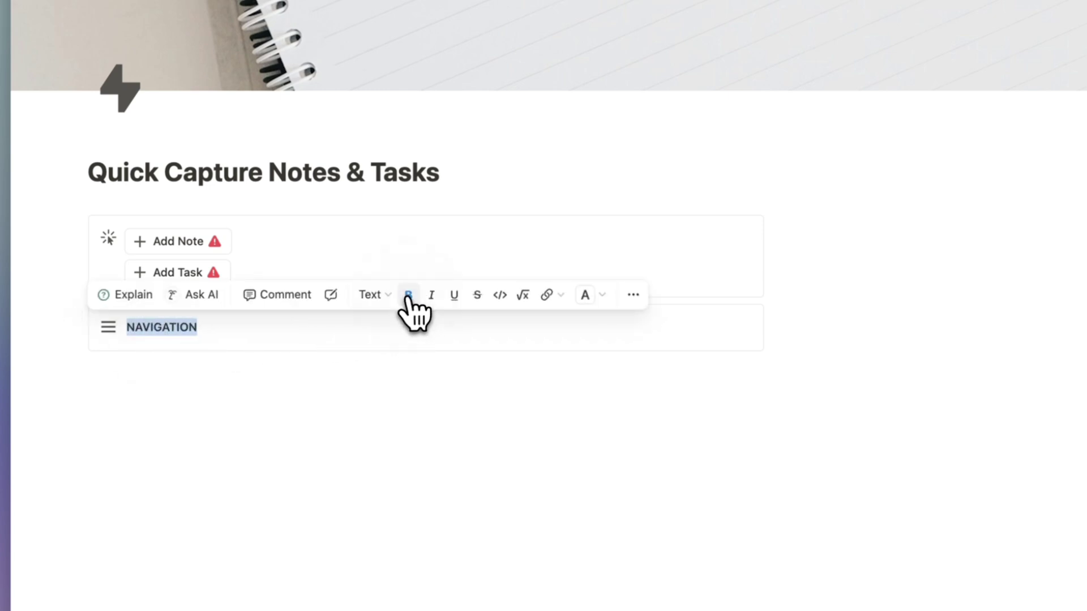
left_click(274, 328)
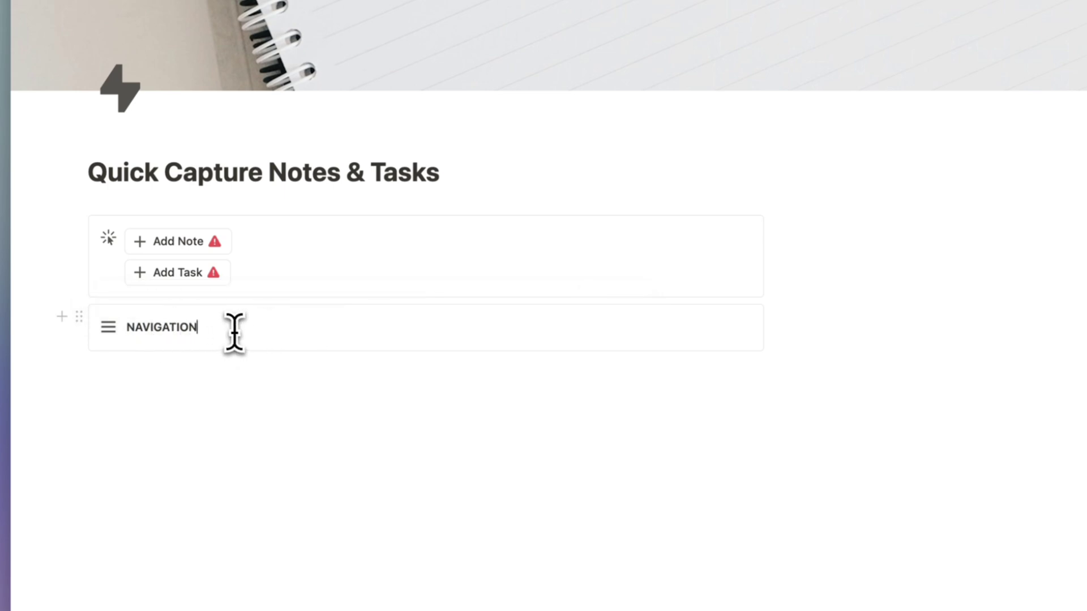
key("Return")
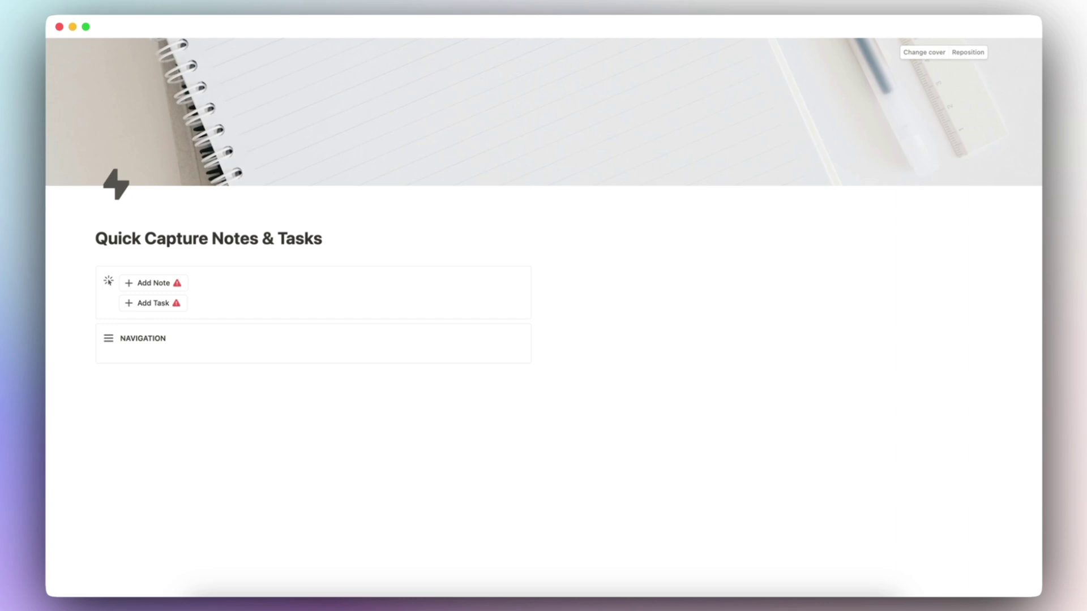
Create a page under the NAVIGATION heading, make it a table database and title it "Notes (QUICK CAPTURE)".
left_click(120, 354)
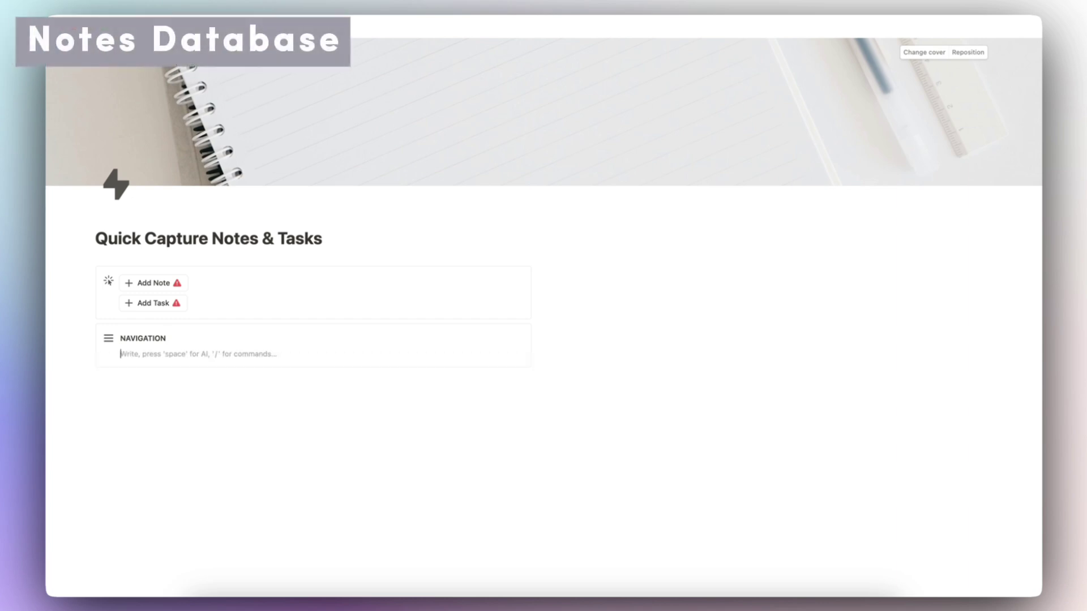
type("/page")
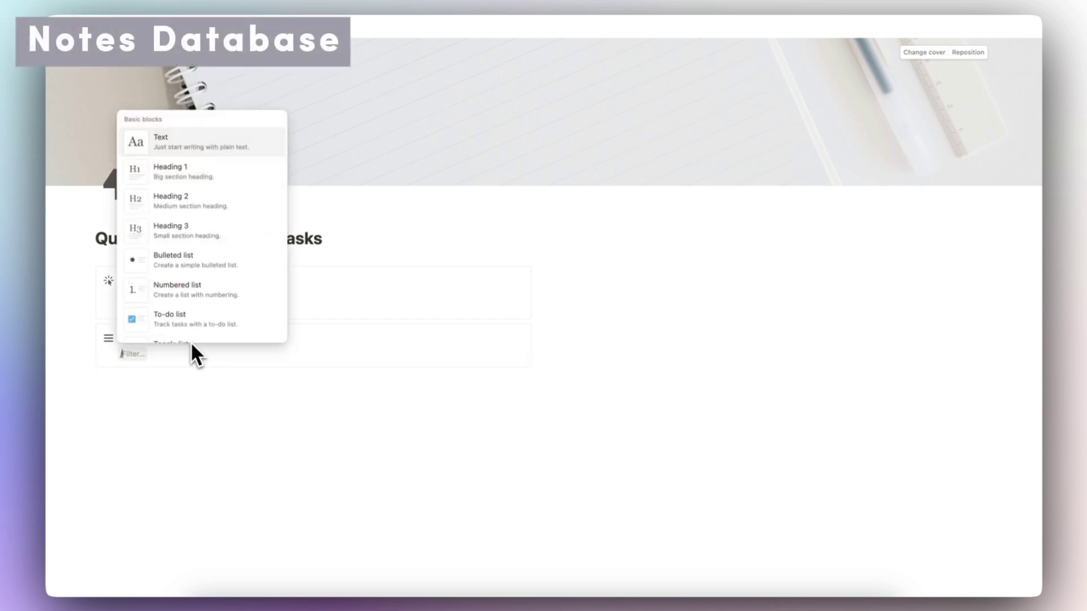
left_click(212, 149)
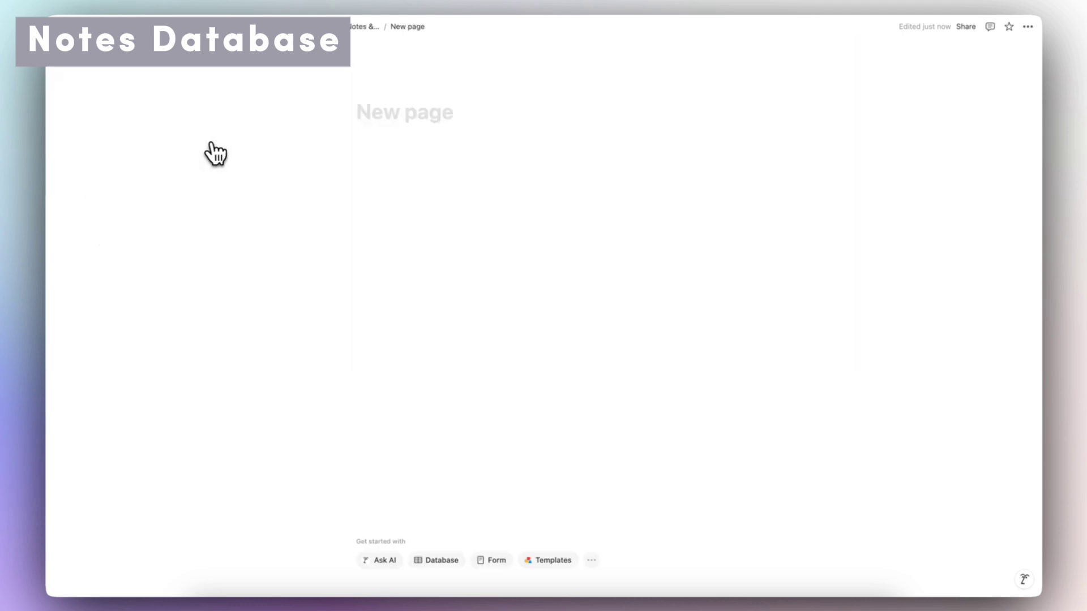
left_click(440, 560)
left_click(899, 169)
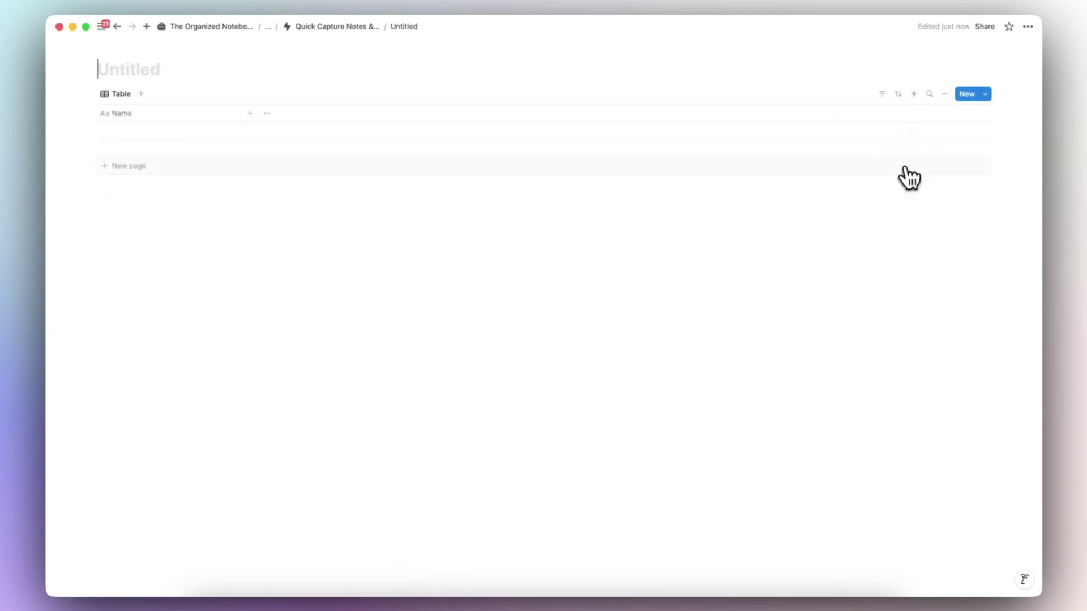
type("Notes (QUICK CAPTURE")
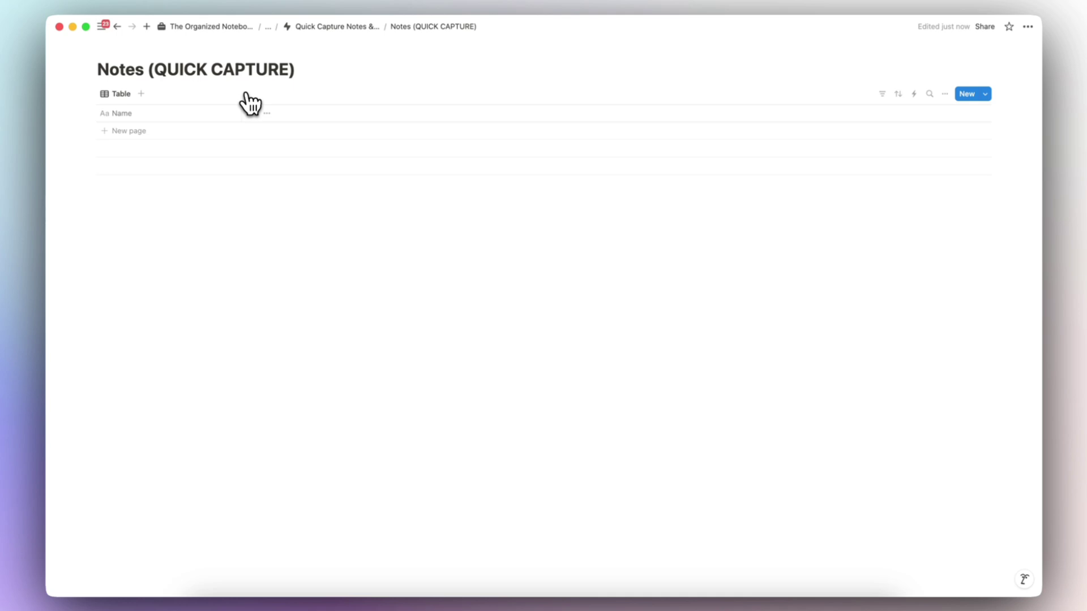
Rename the database's table view to "View All" and add an entry named "New Note".
left_click(120, 93)
left_click(143, 116)
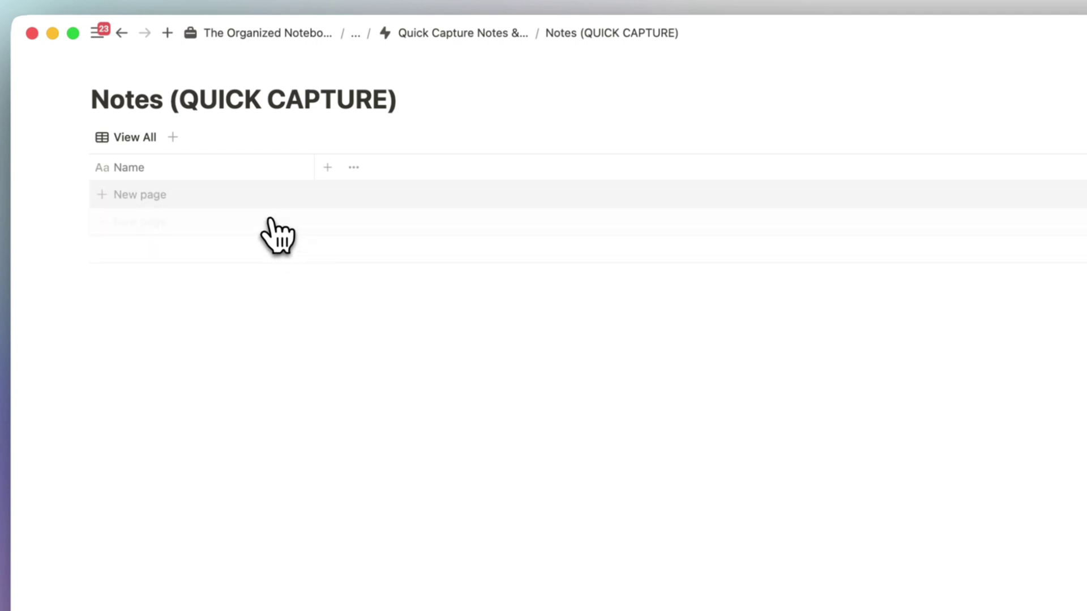
left_click(225, 195)
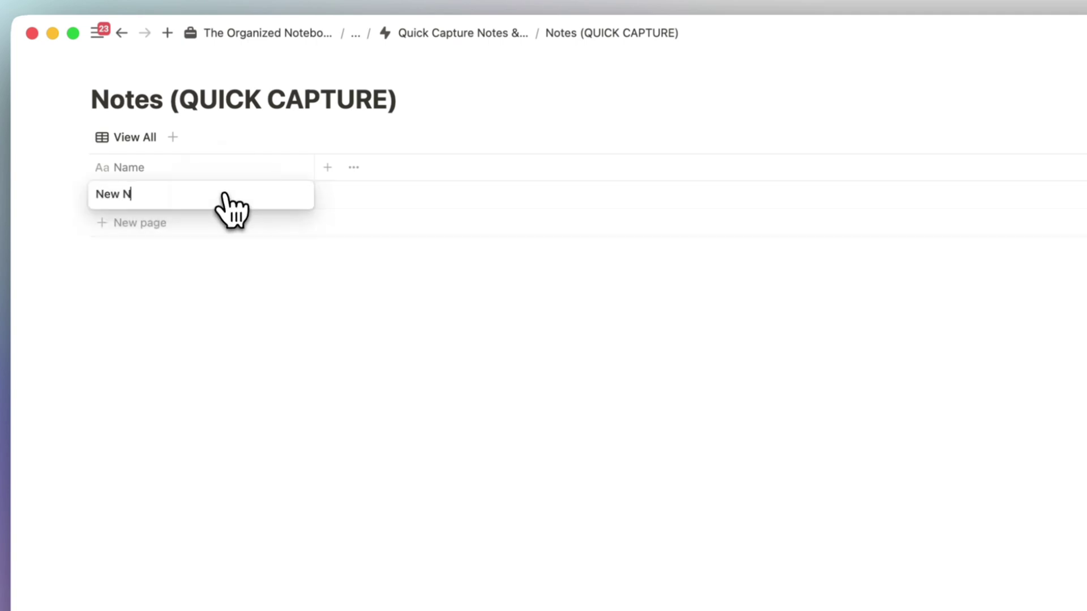
key("Escape")
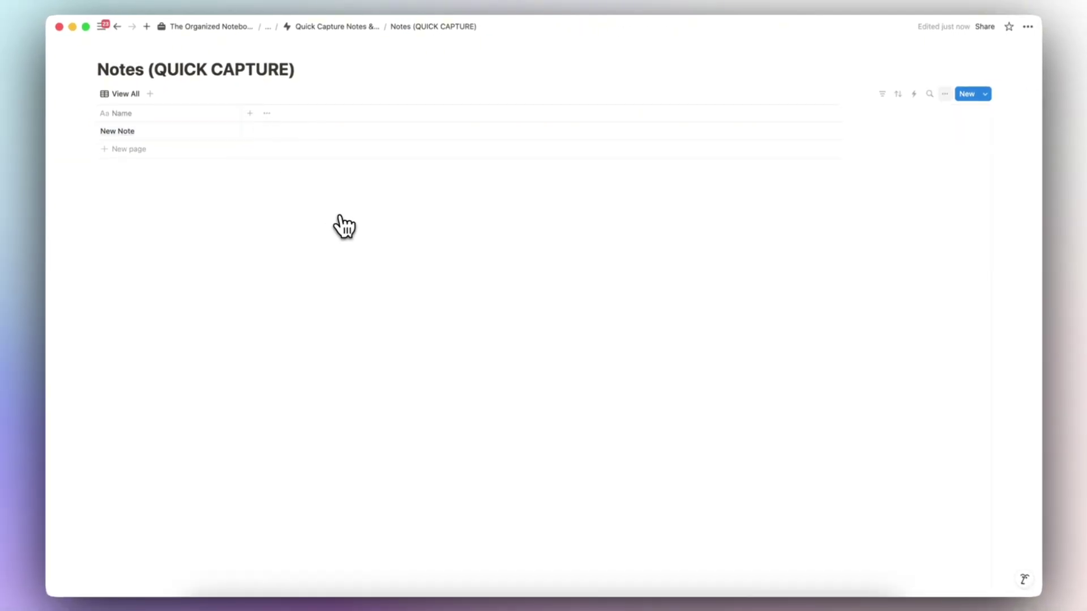
Add a Created time property to the notes database, keeping its default name.
left_click(253, 115)
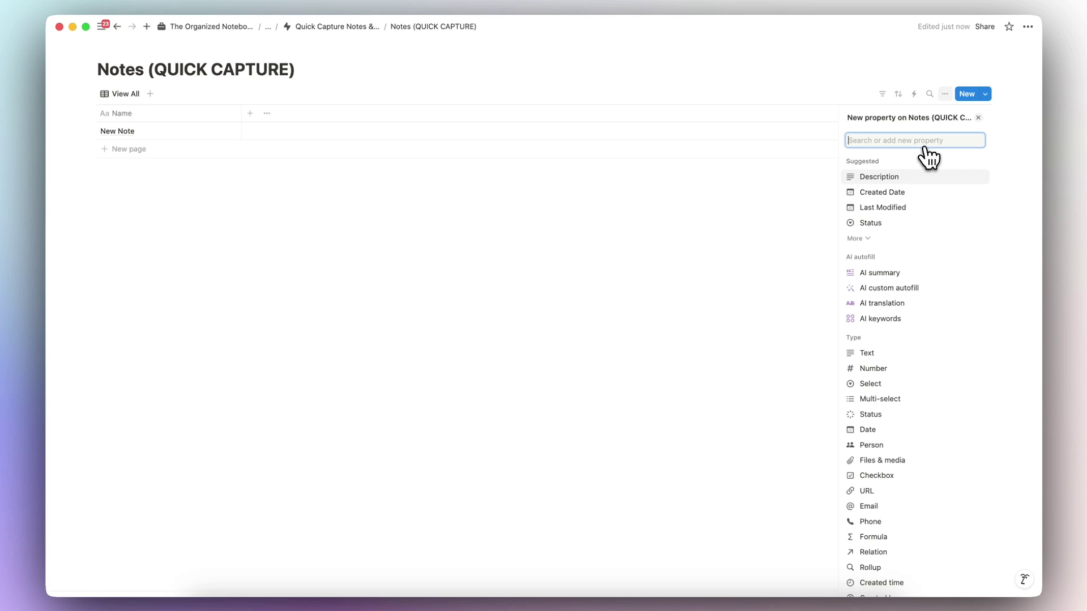
type("cre")
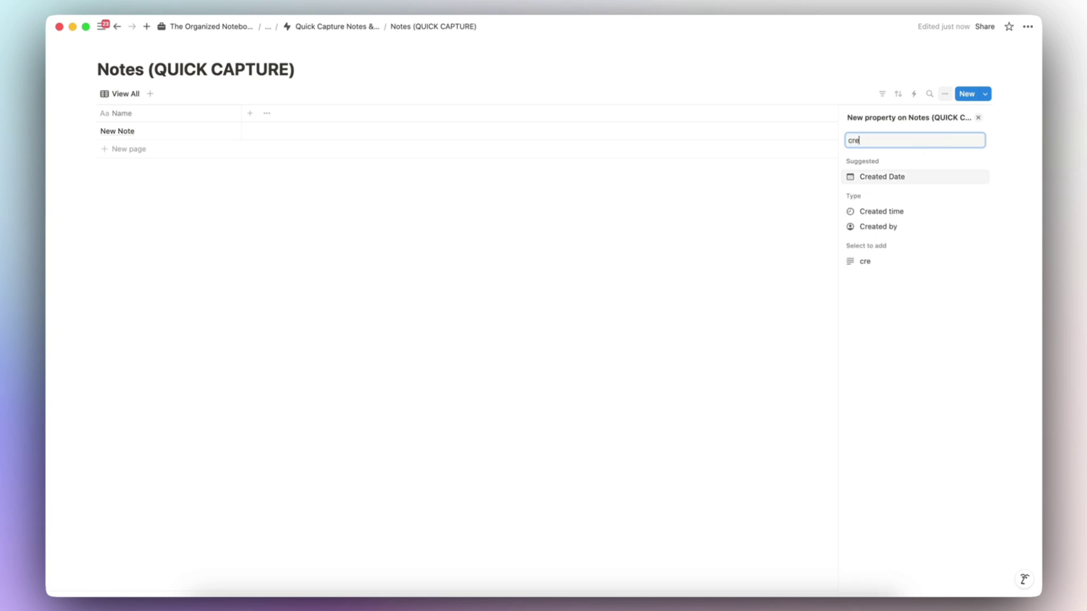
left_click(926, 213)
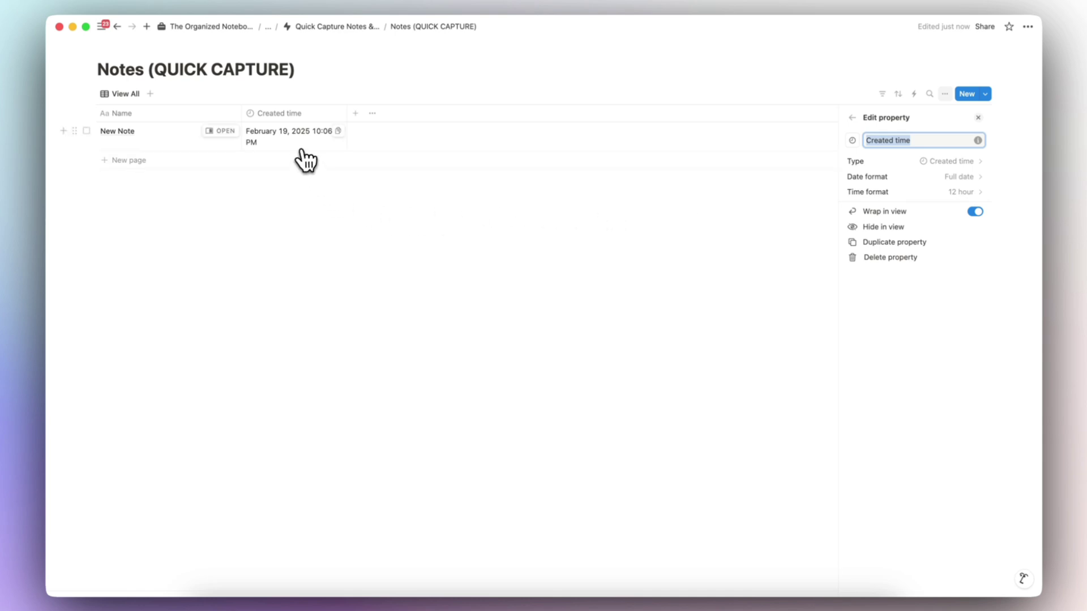
left_click(371, 85)
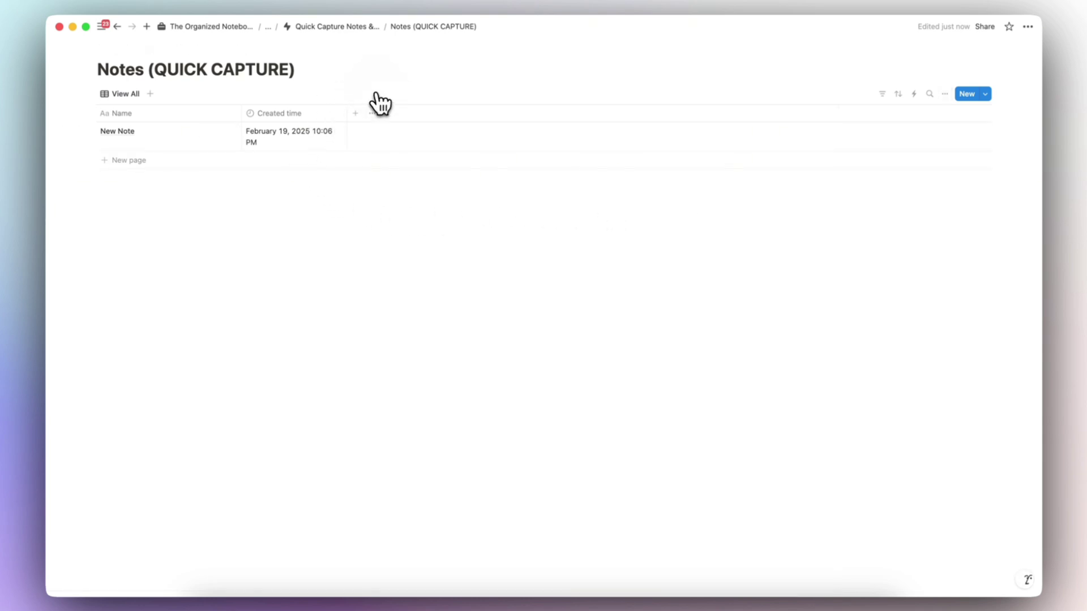
Add the suggested Tags multi-select property and give the "New Note" entry a new "Personal" tag.
left_click(355, 114)
type("ta")
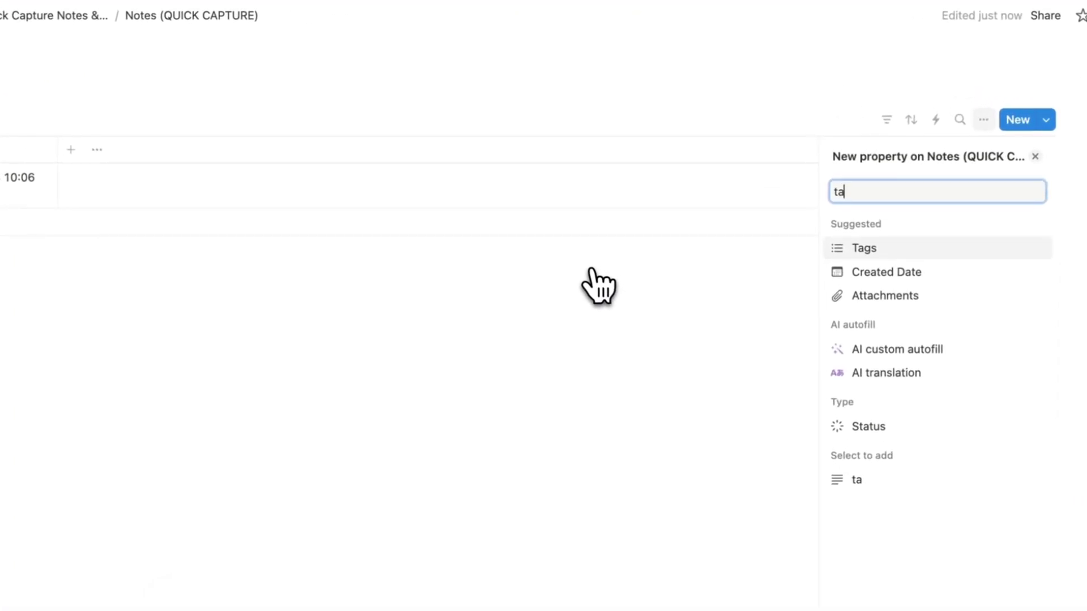
left_click(861, 250)
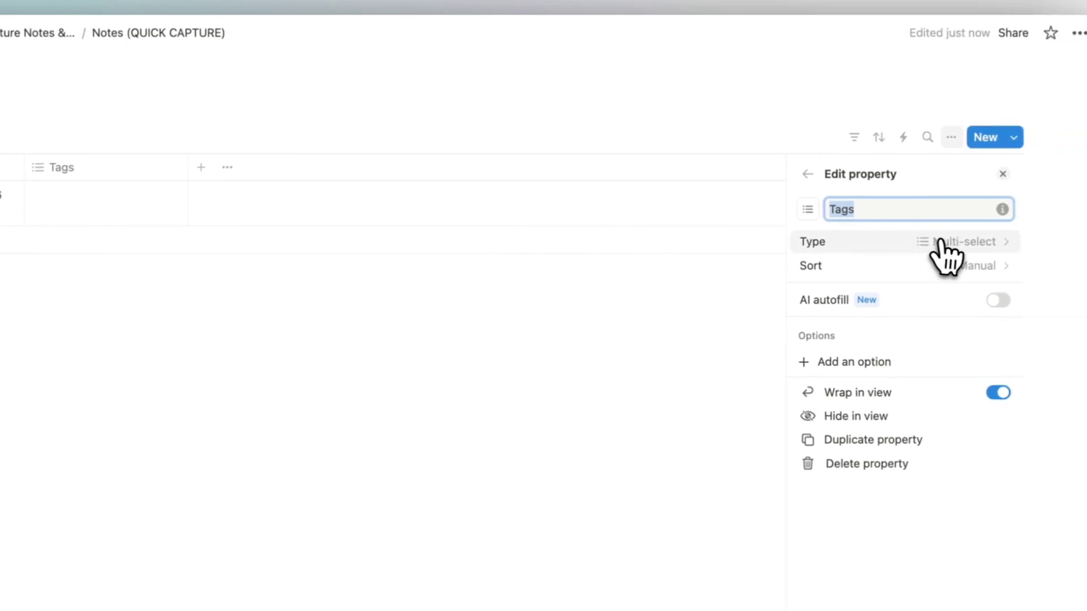
left_click(79, 207)
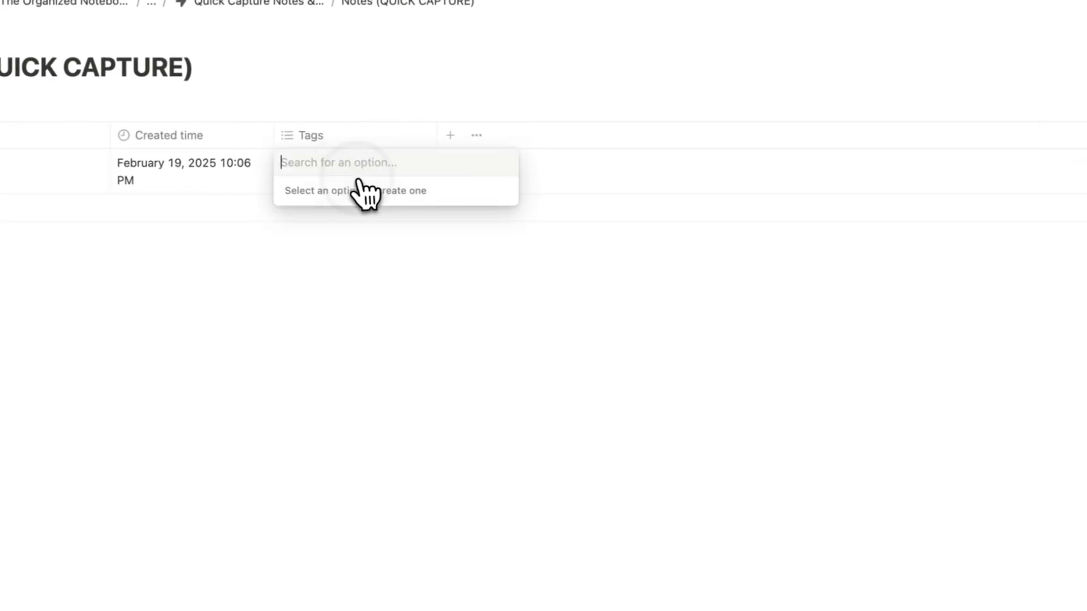
type("Personal")
key("Return")
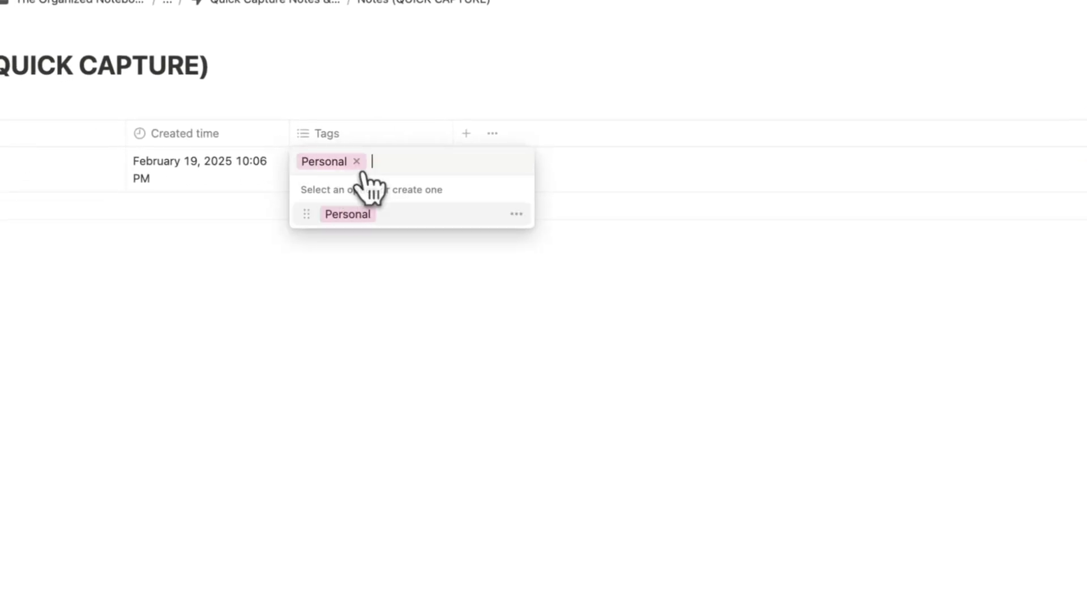
key("Escape")
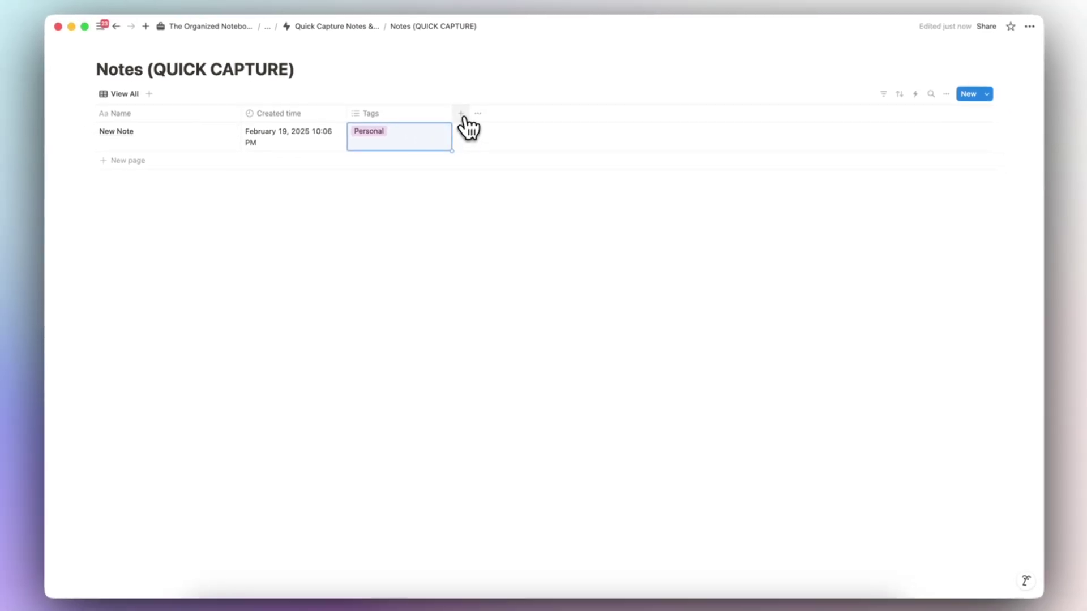
Add a checkbox property named "Reviewed?" to the notes database.
left_click(462, 116)
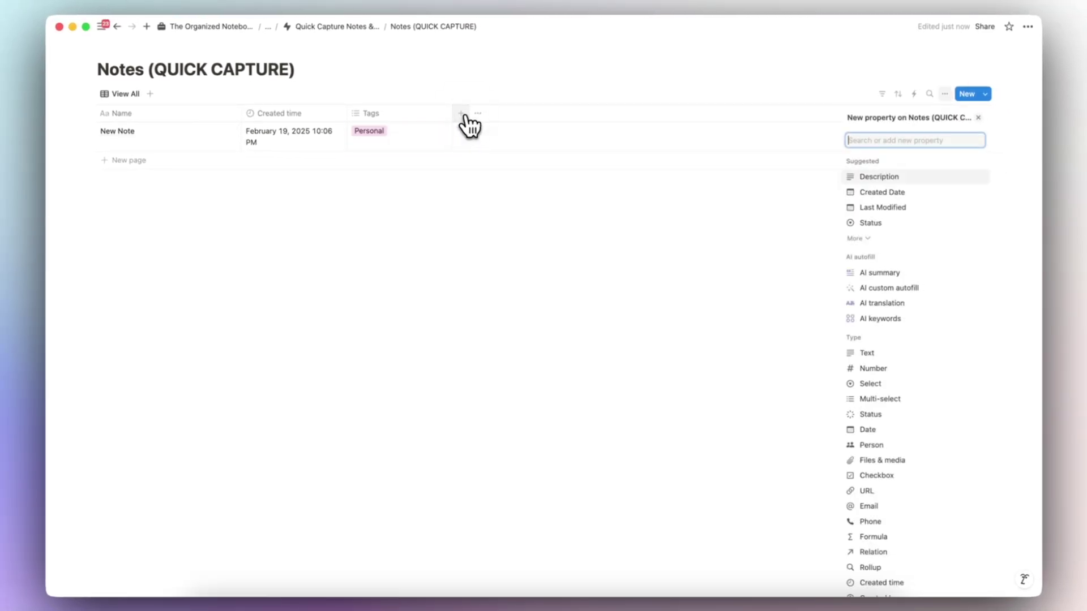
type("check")
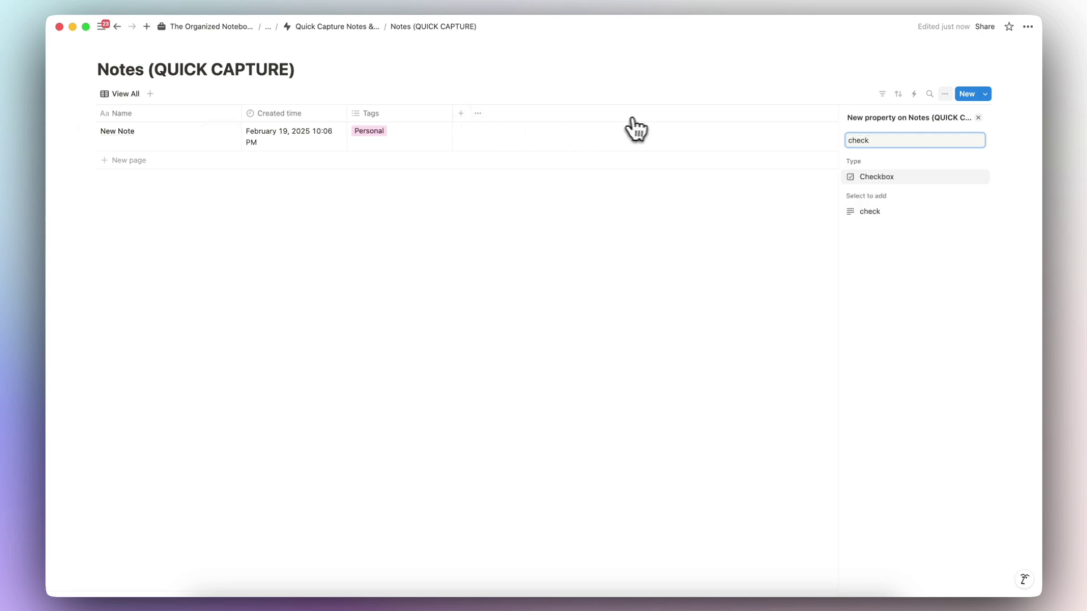
left_click(877, 177)
left_click(884, 142)
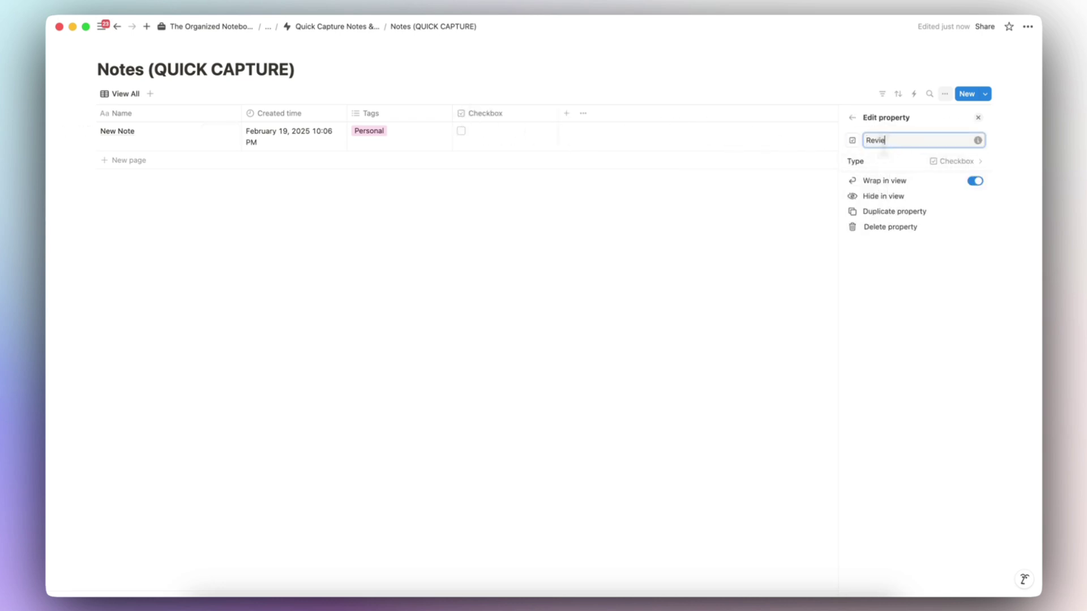
left_click(673, 260)
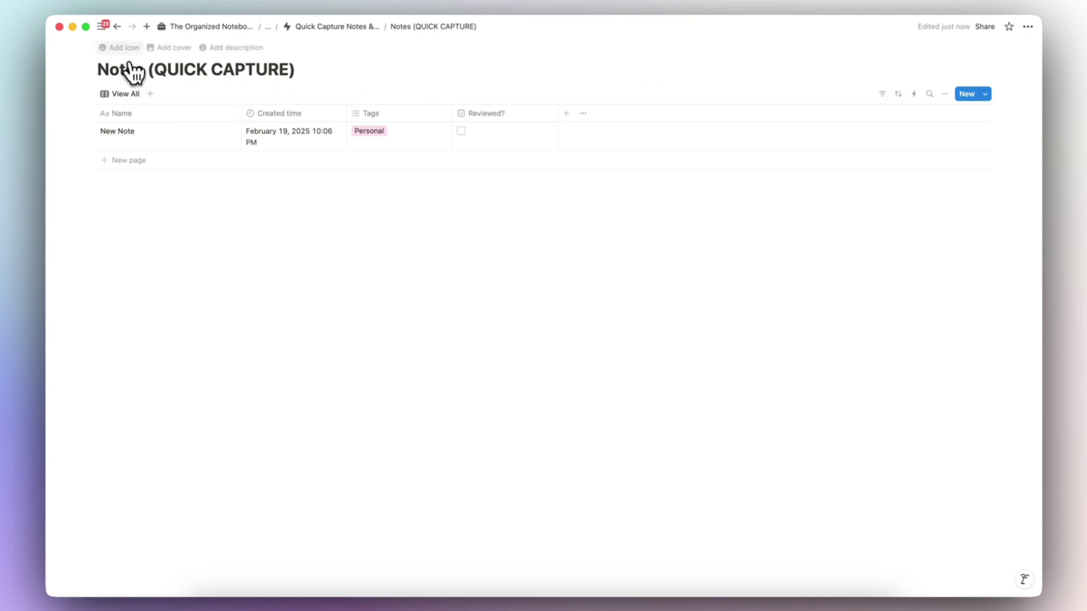
Give the Notes (QUICK CAPTURE) database the lines-with-pencil icon and return to the Quick Capture Notes & Tasks page.
left_click(120, 48)
left_click(84, 68)
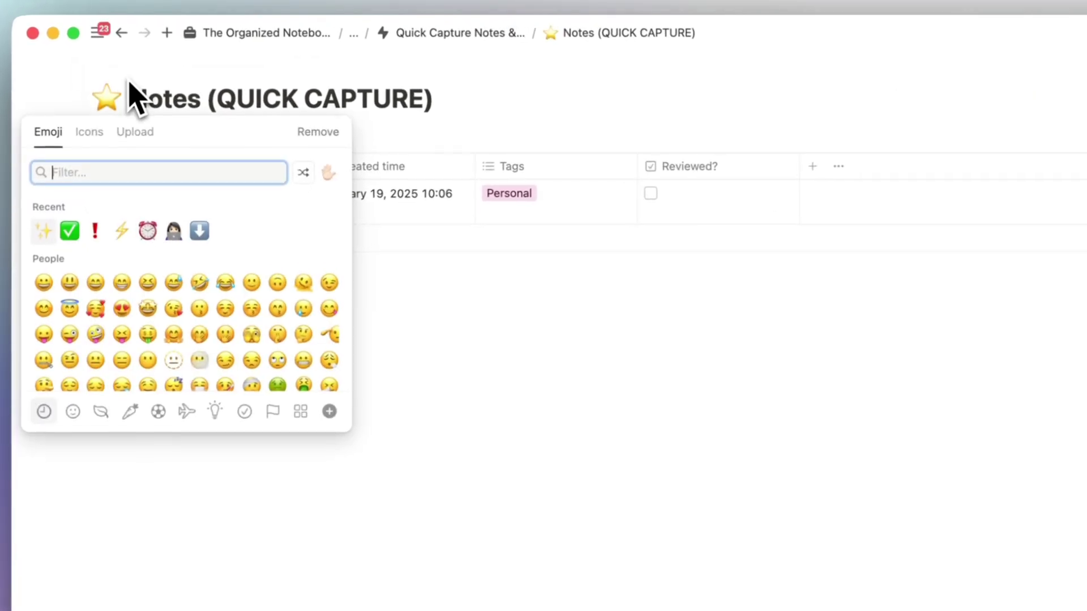
left_click(72, 90)
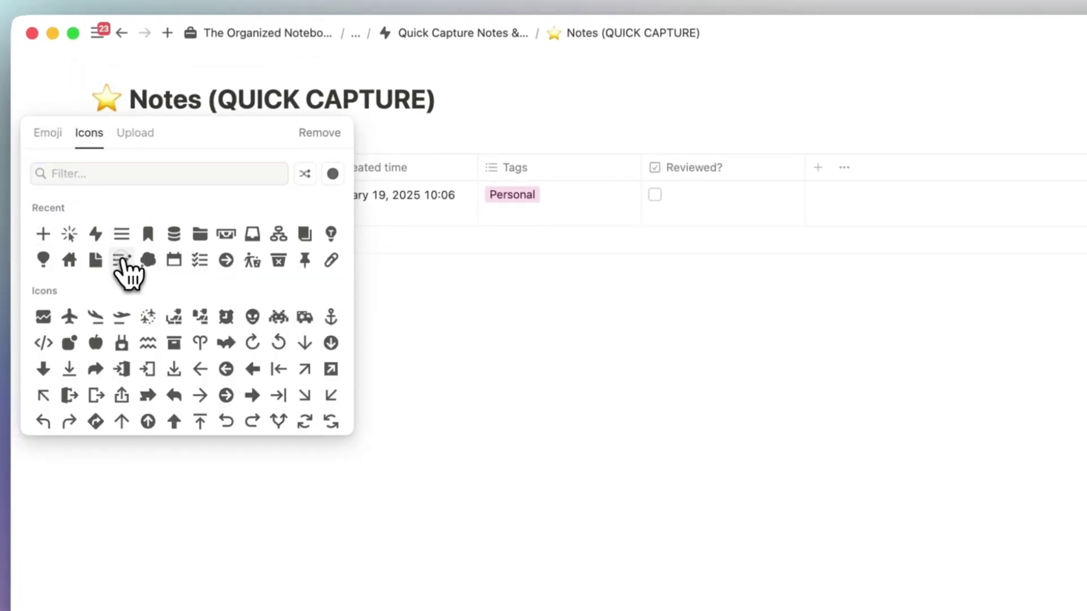
left_click(122, 260)
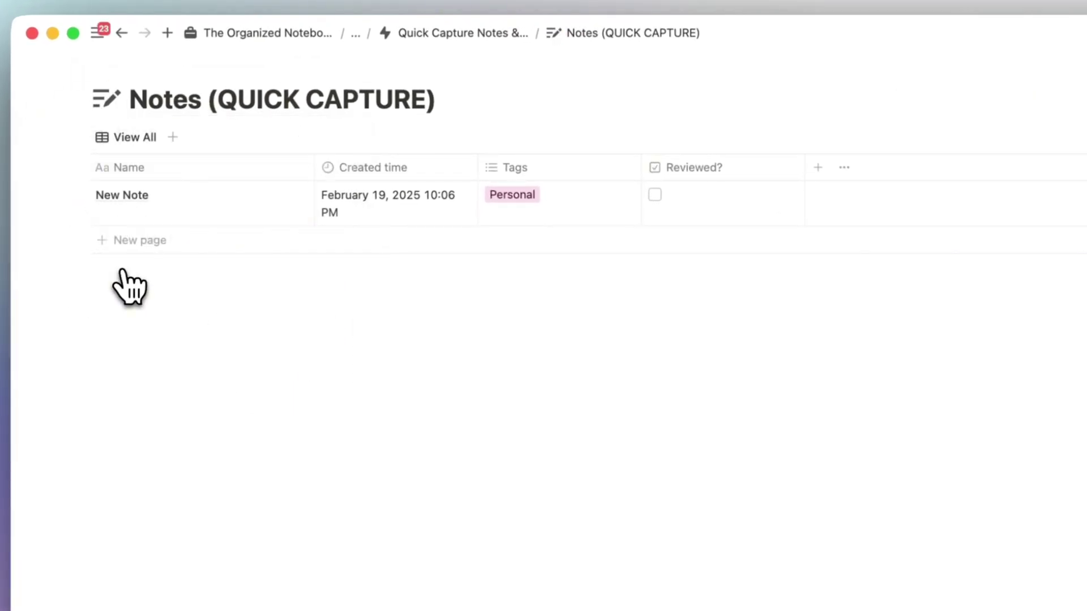
left_click(434, 35)
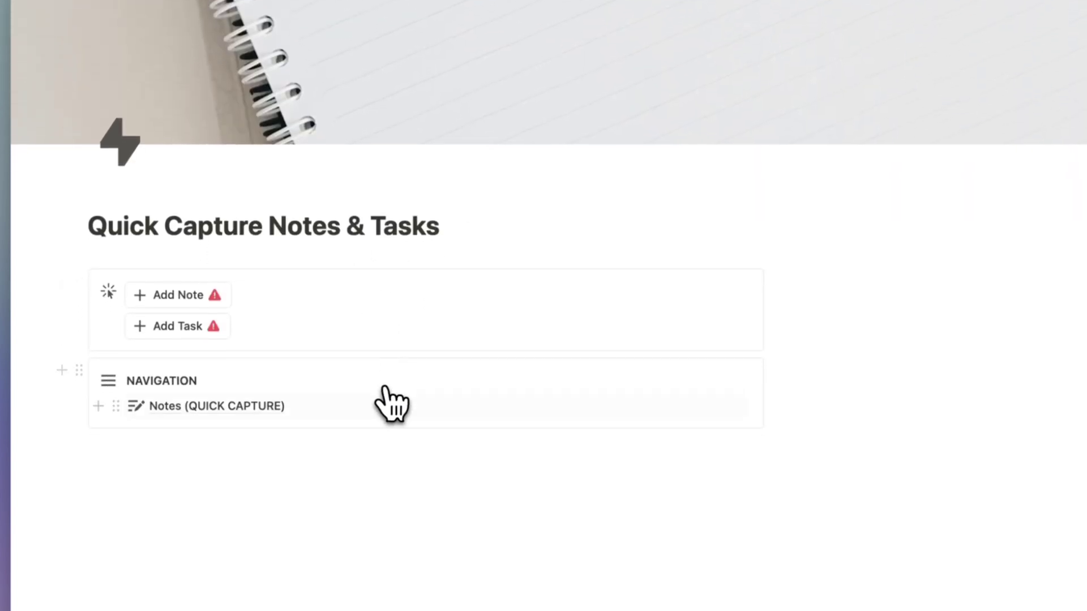
Insert a new subpage below Notes (QUICK CAPTURE) in the NAVIGATION callout.
mouse_move(215, 413)
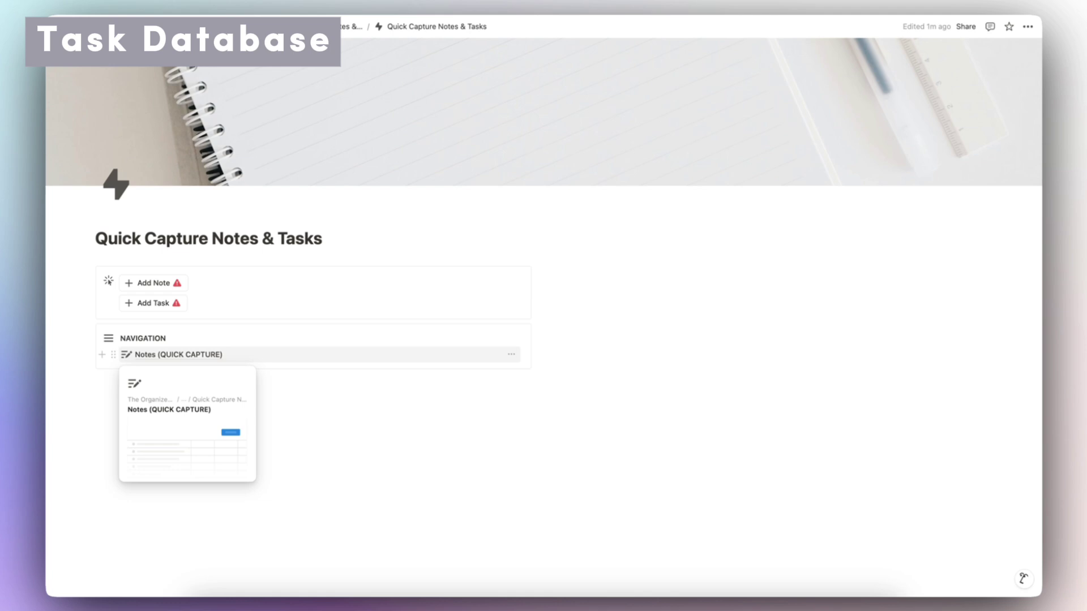
left_click(101, 355)
key("Escape")
type("/")
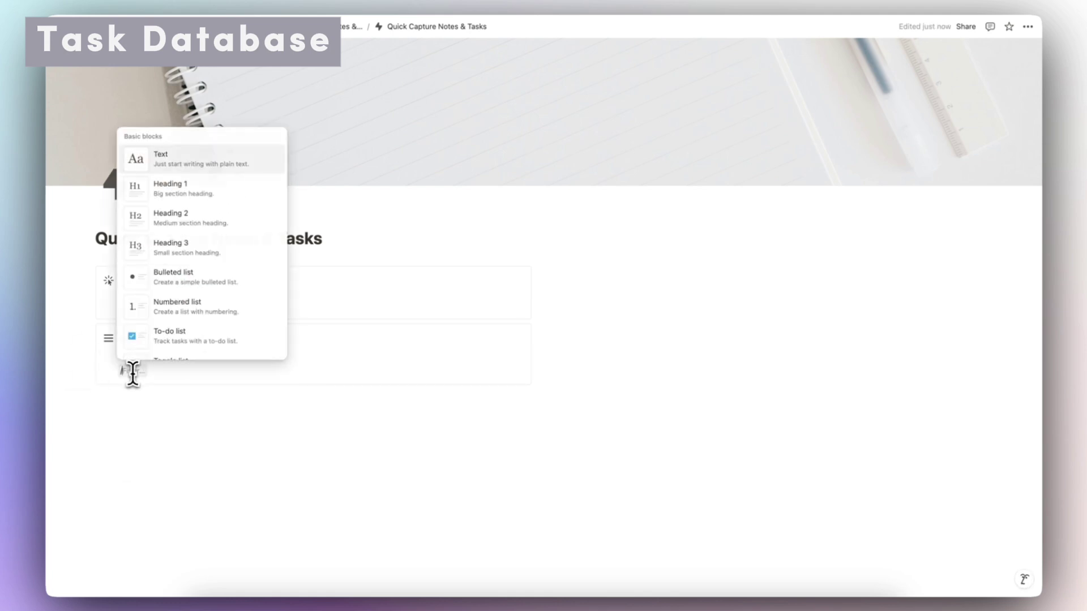
type("page")
key("Return")
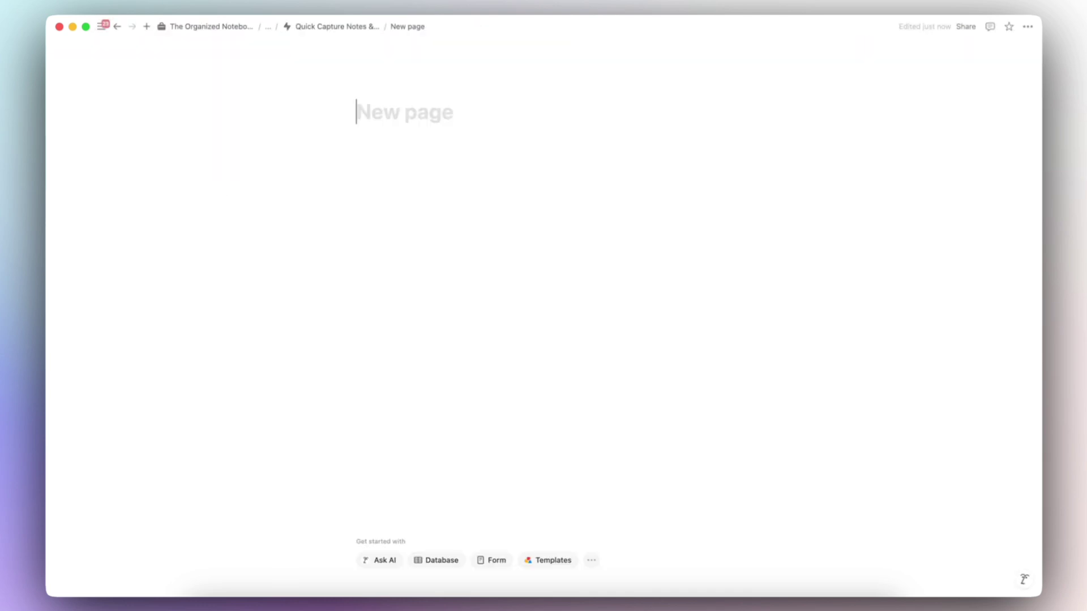
Turn the new page into an empty database titled "Tasks" and add an entry named "Task 1".
left_click(461, 562)
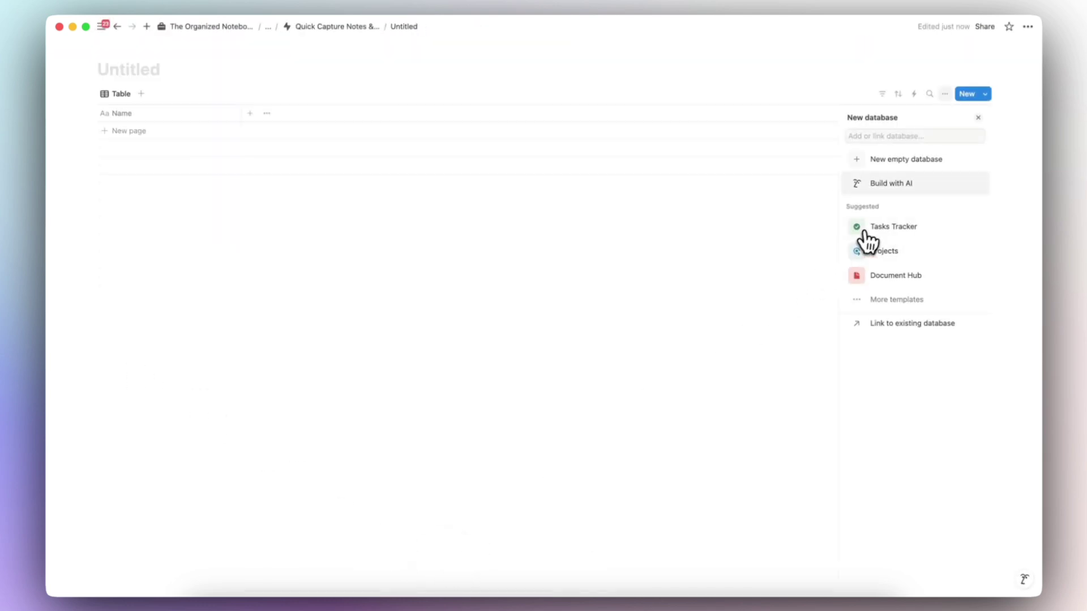
left_click(929, 164)
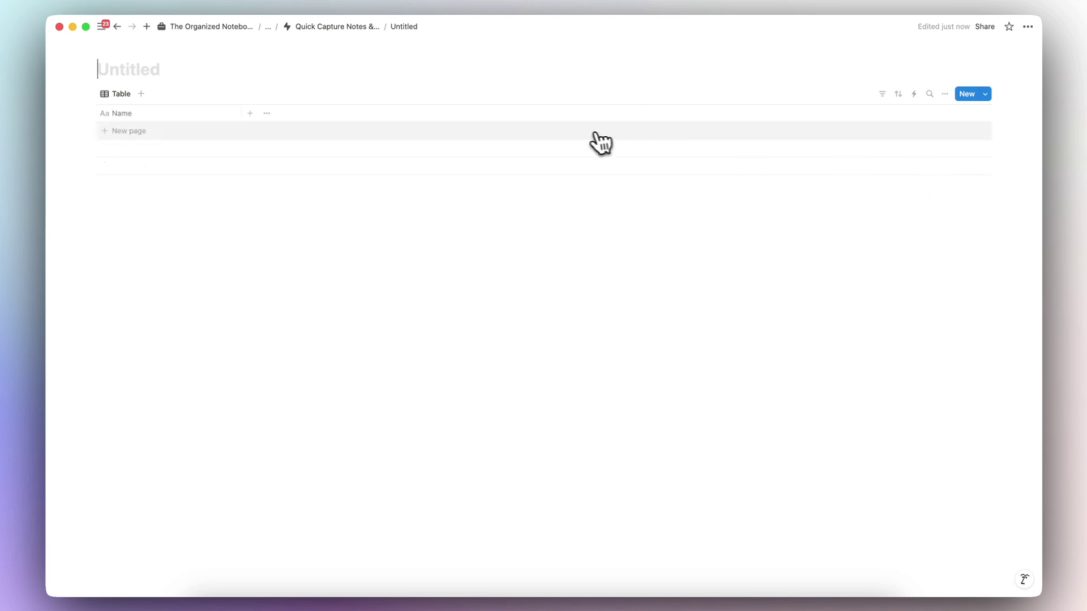
type("Tasks")
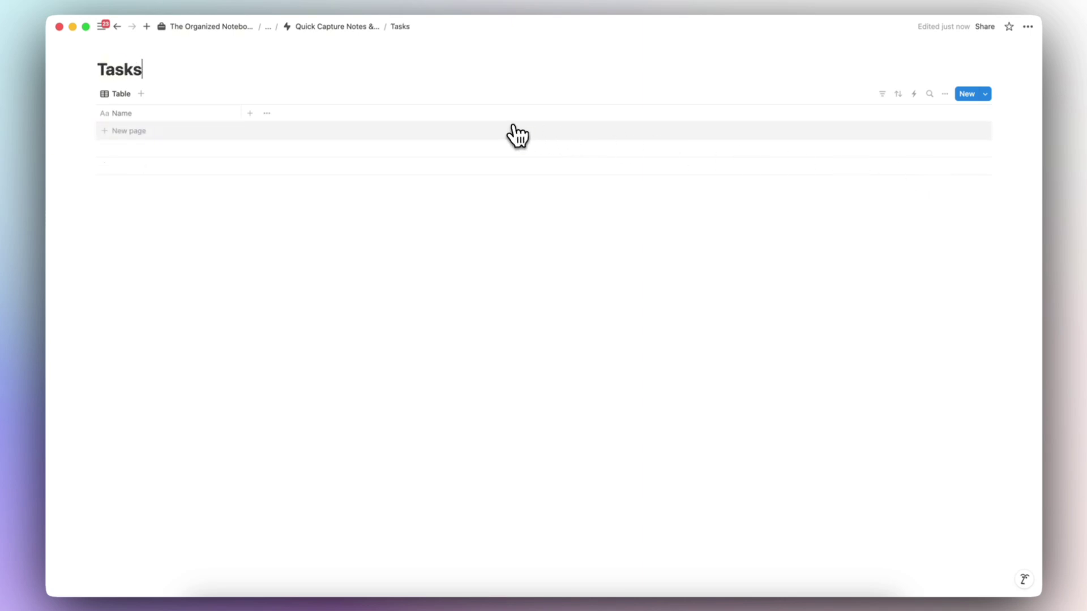
left_click(158, 133)
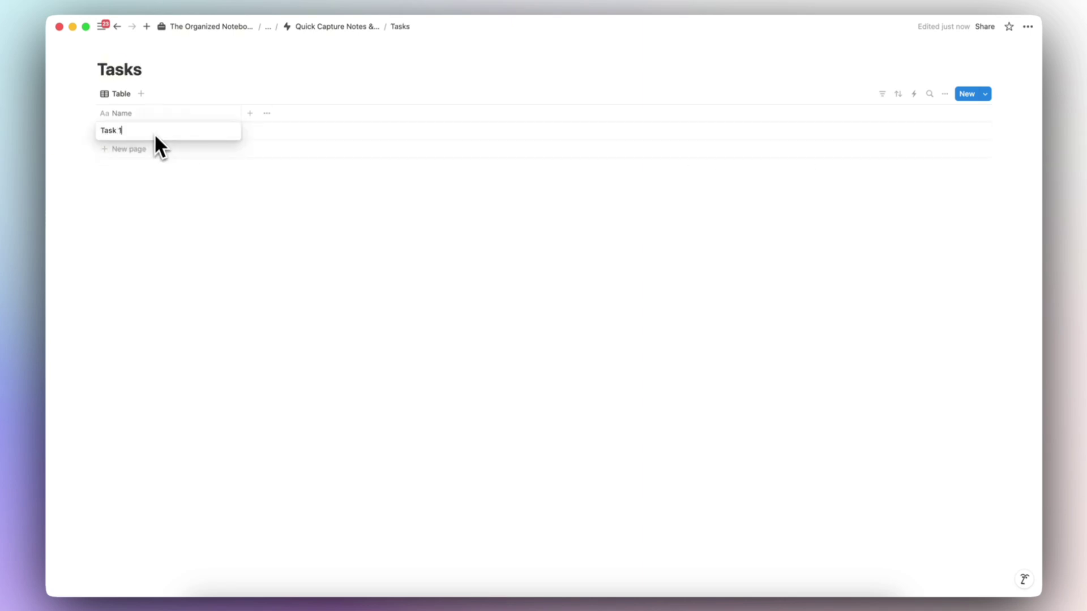
key("Escape")
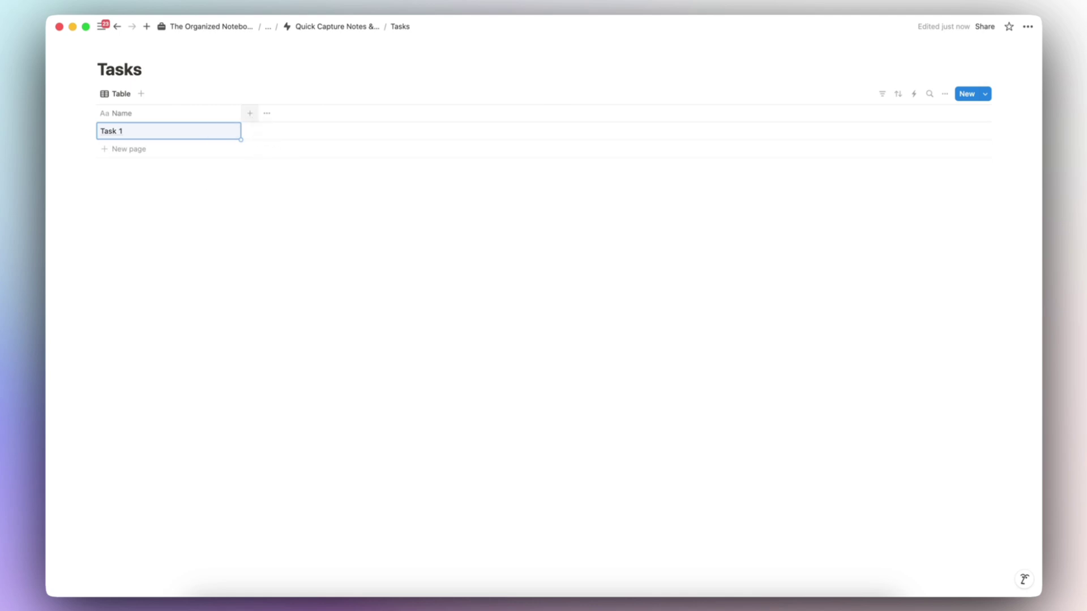
Add a Status property to the Tasks database, keeping its default name and options.
left_click(249, 113)
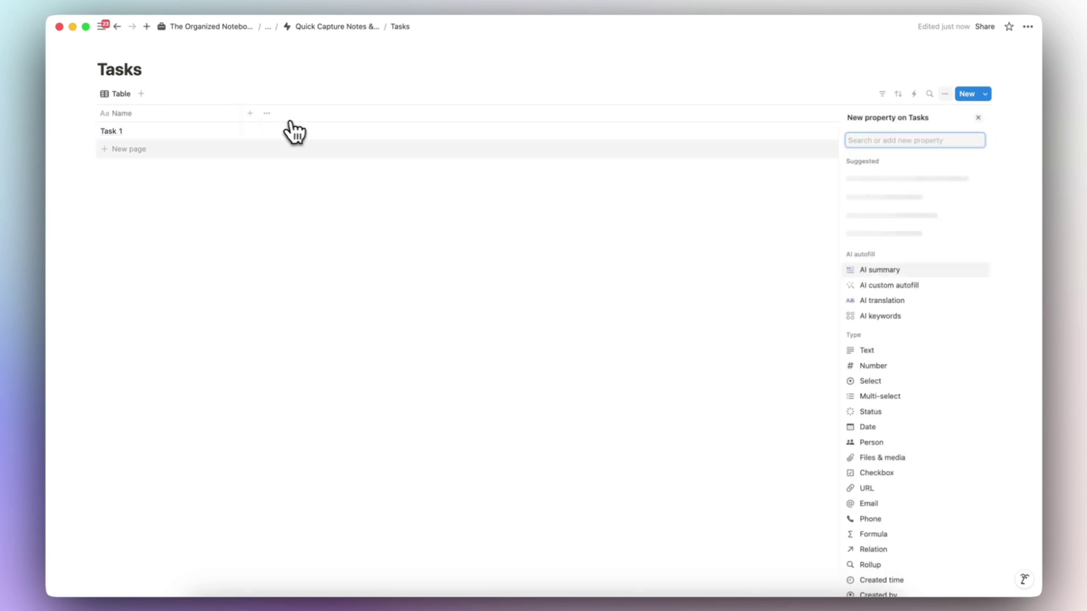
type("statu")
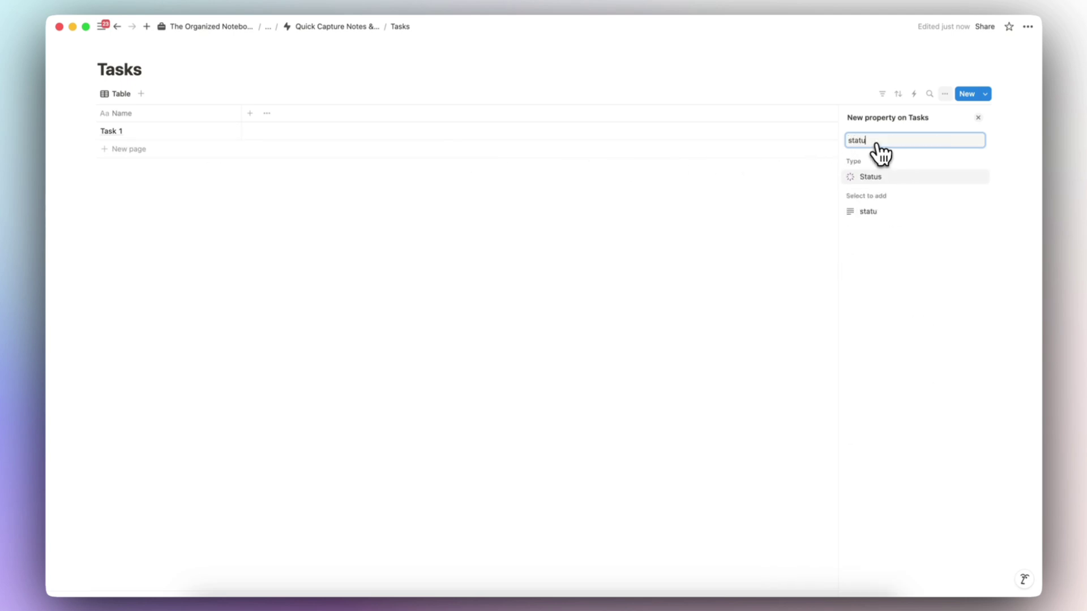
type("s")
left_click(900, 176)
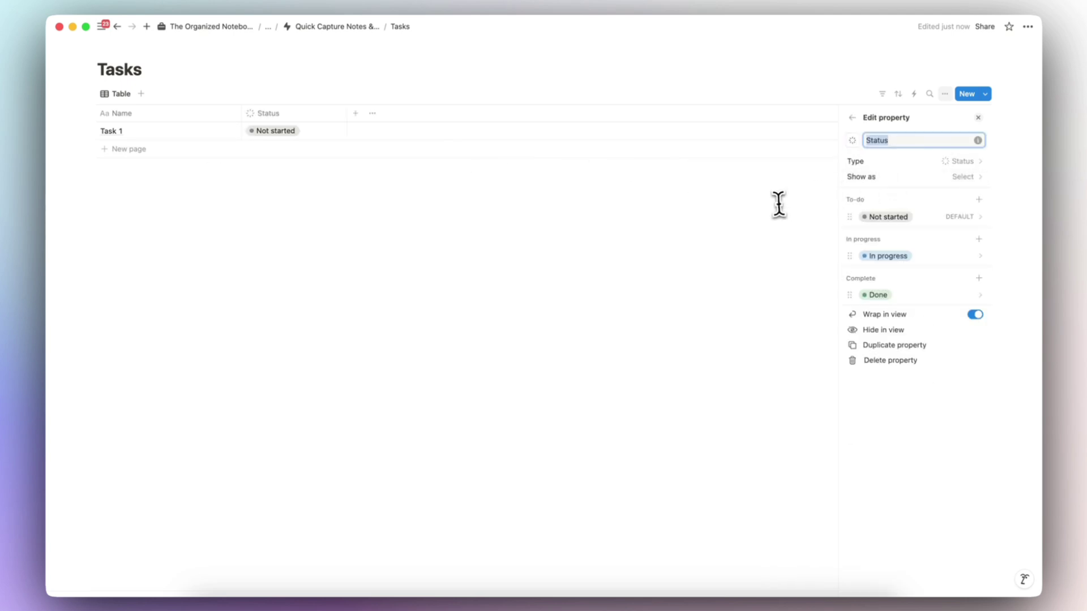
left_click(589, 258)
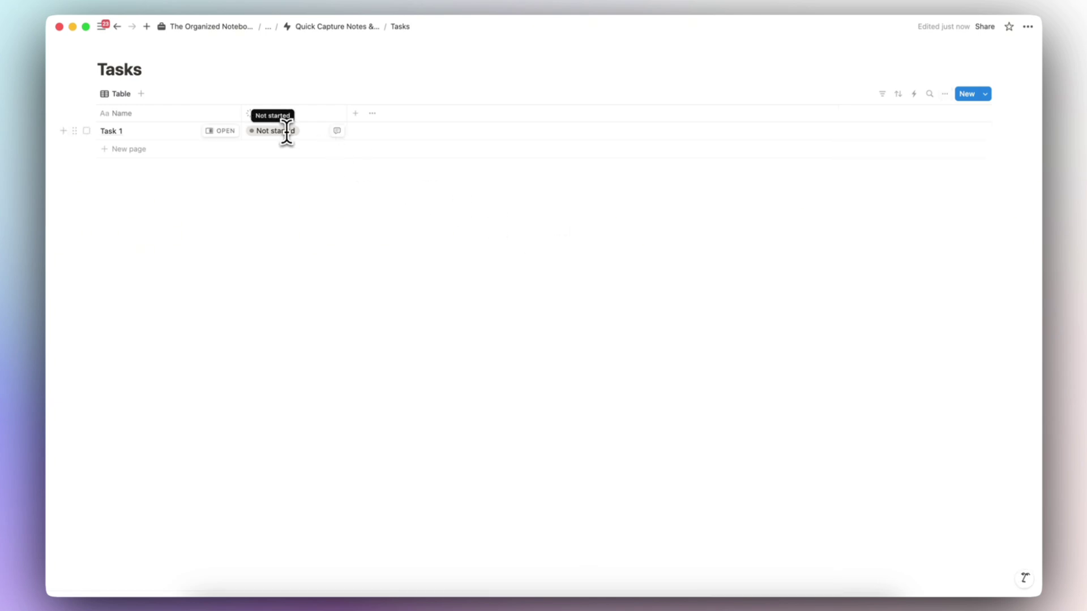
Add a Date property named "Due Date" to the Tasks database and make it a narrower first column before Name.
left_click(355, 113)
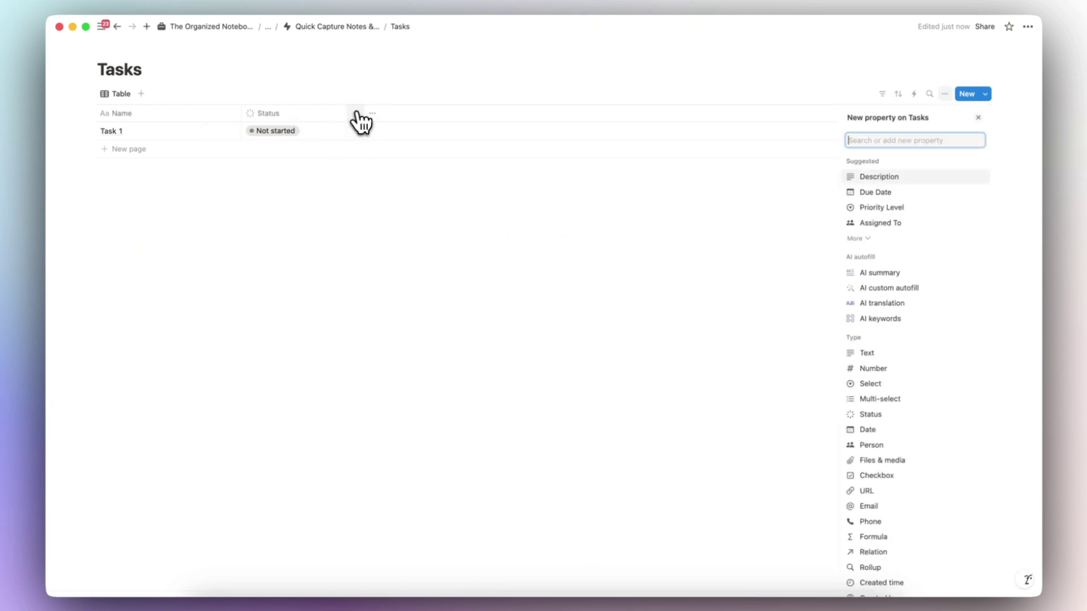
type("date")
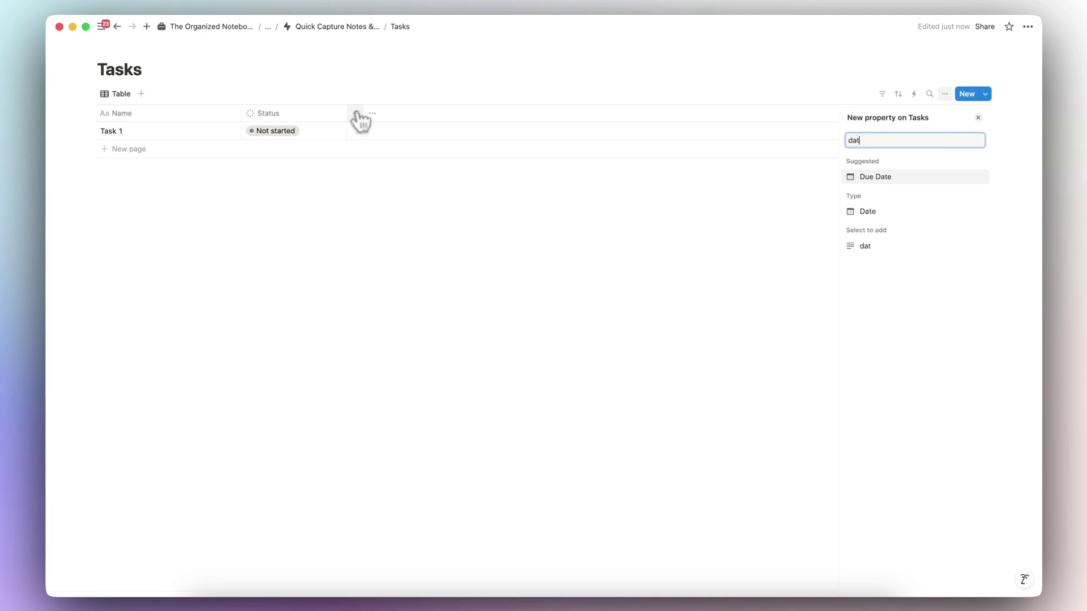
left_click(853, 212)
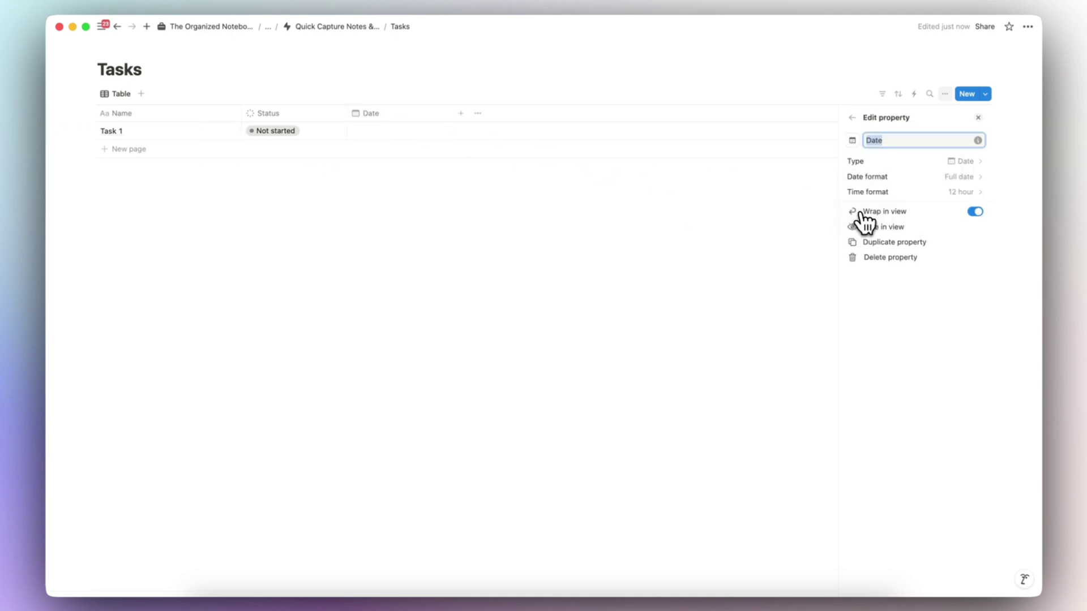
type("Due Date")
key("Return")
left_click_drag(397, 118, 173, 119)
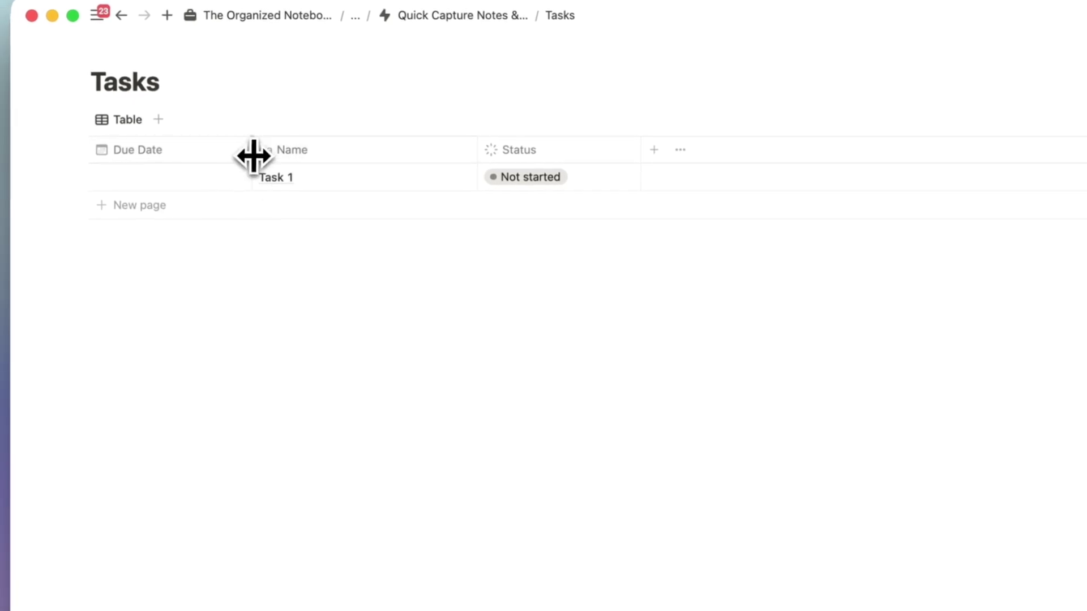
left_click_drag(251, 159, 225, 158)
Set the due date of Task 1 to February 20, 2025.
left_click(180, 182)
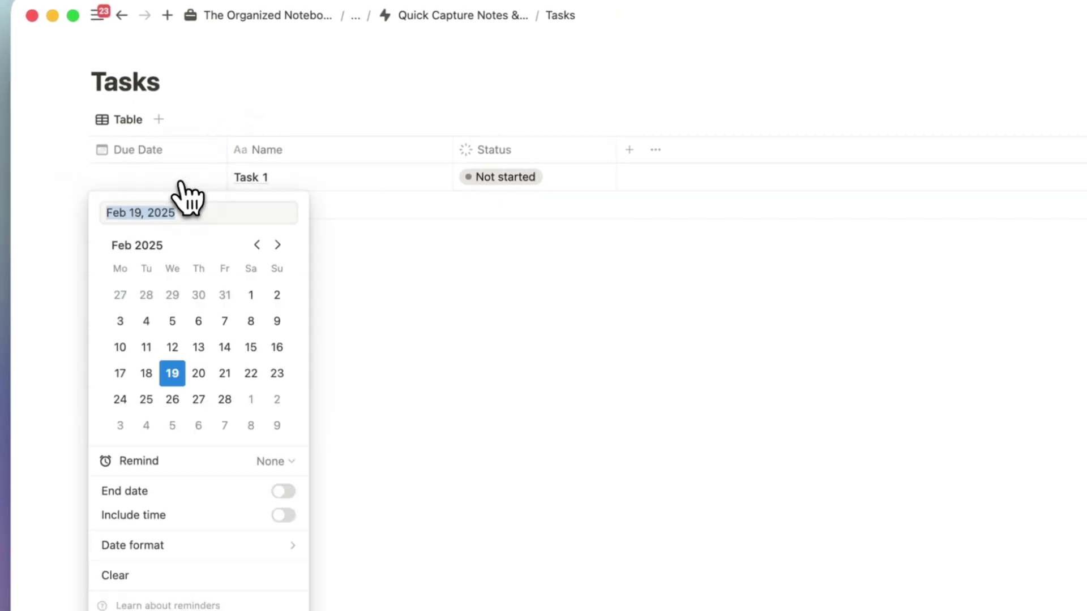
left_click(197, 373)
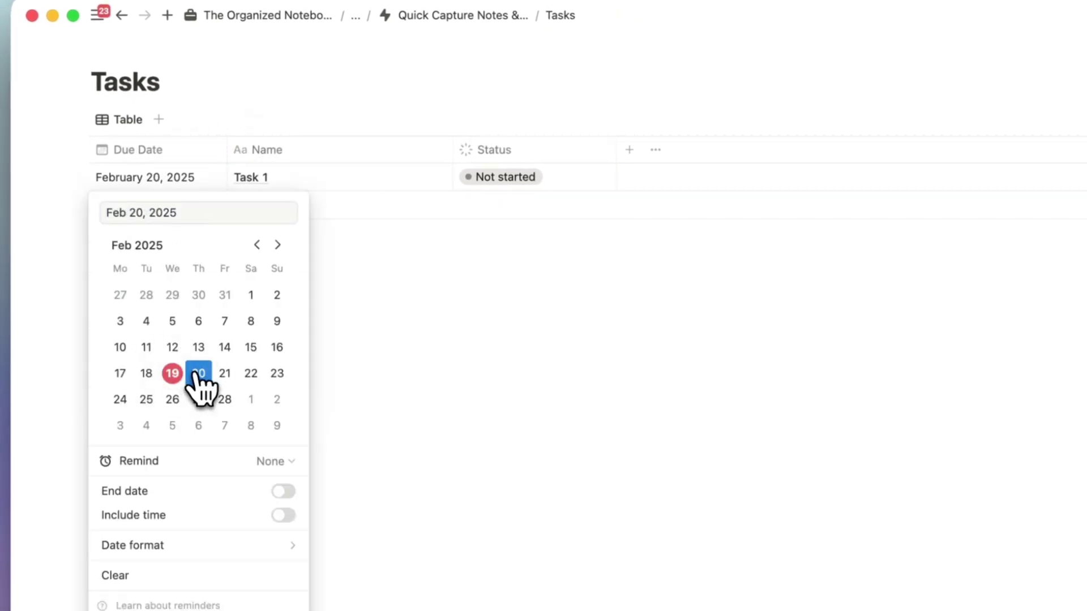
key("Escape")
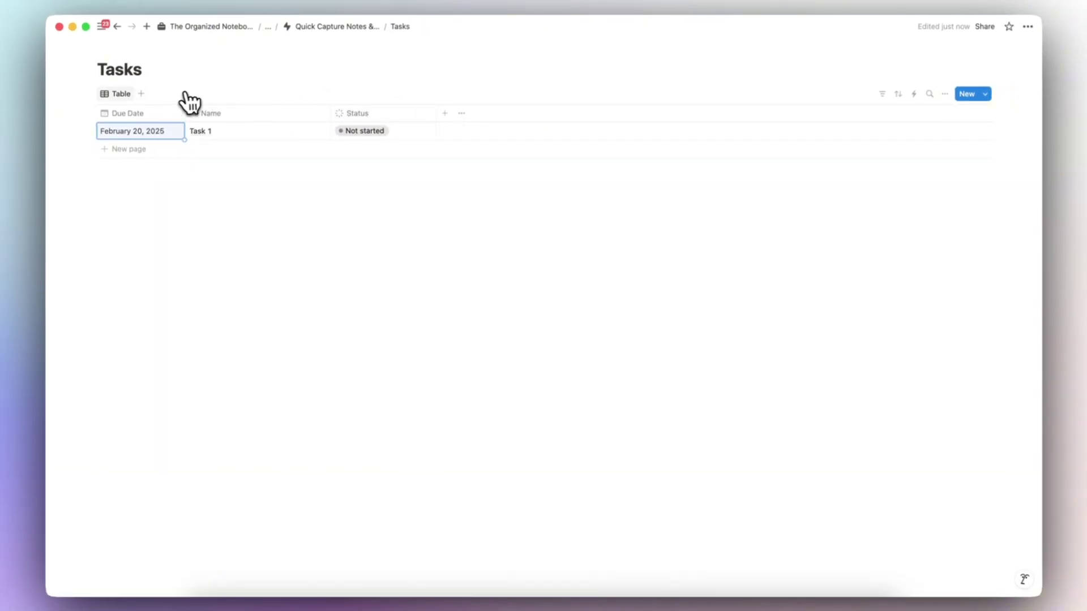
Rename the Tasks database's table view to "Incomplete".
left_click(124, 98)
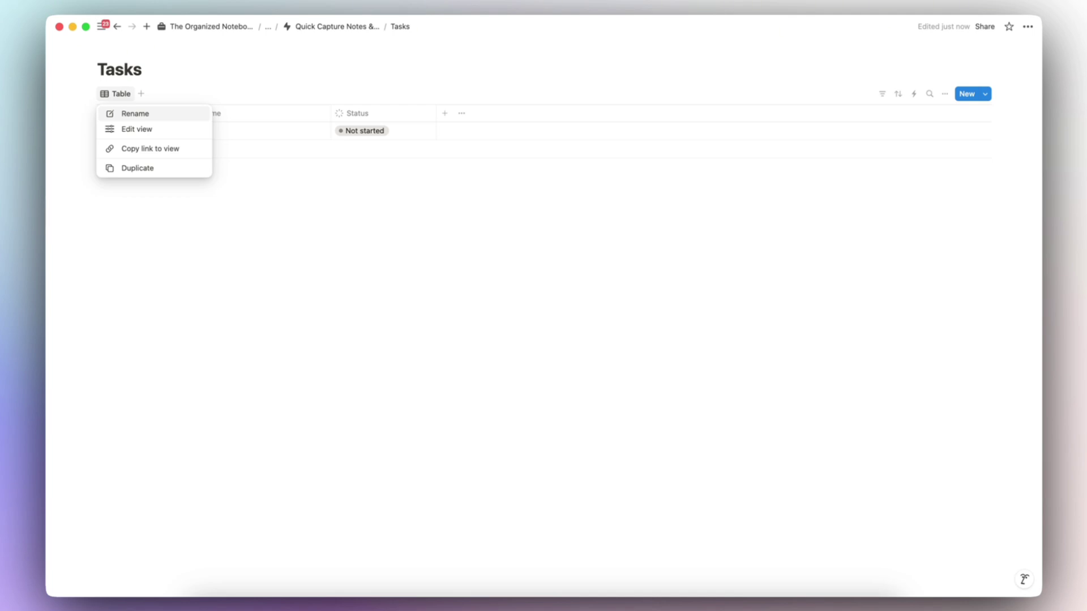
left_click(164, 129)
type("Incomp")
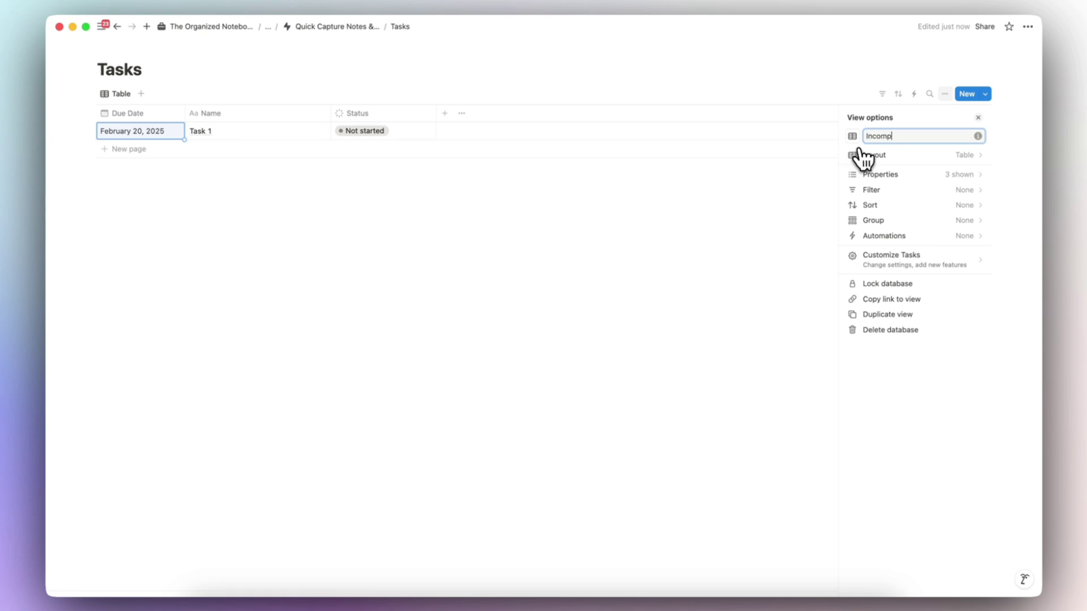
type("lete")
key("Return")
Filter the Incomplete view to the To-do and In progress statuses and save the filter for everyone.
left_click(883, 96)
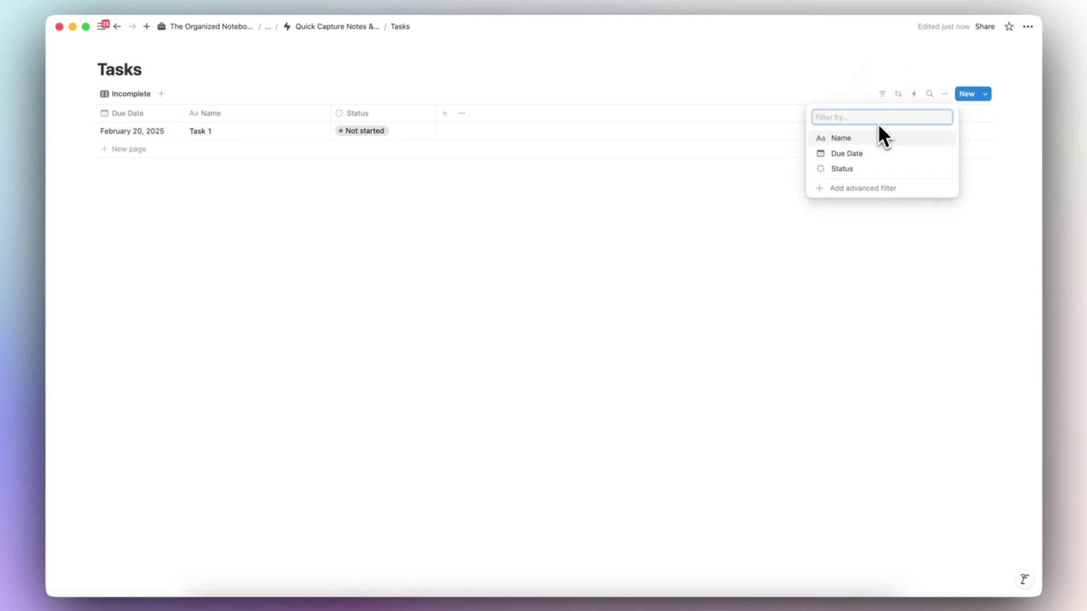
left_click(877, 169)
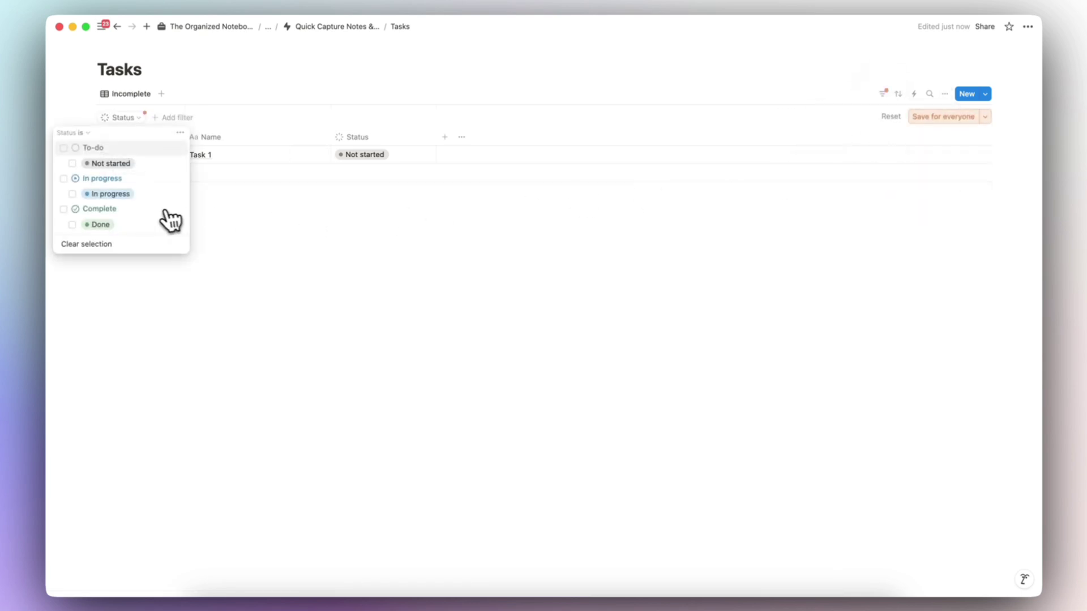
left_click(63, 148)
left_click(64, 178)
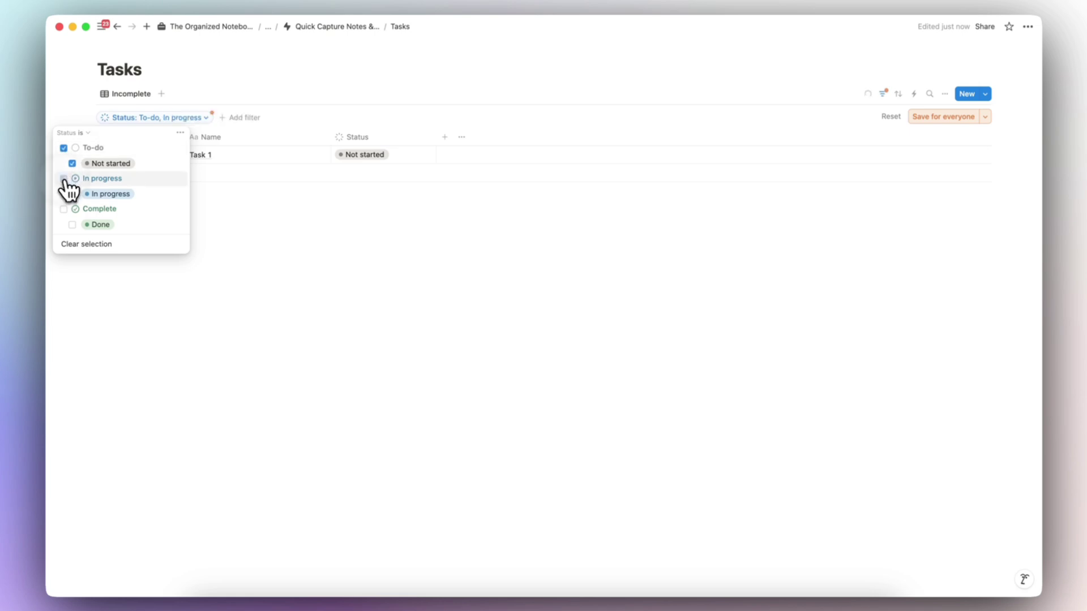
left_click(915, 119)
Duplicate the Incomplete view and name the copy "Complete".
left_click(131, 94)
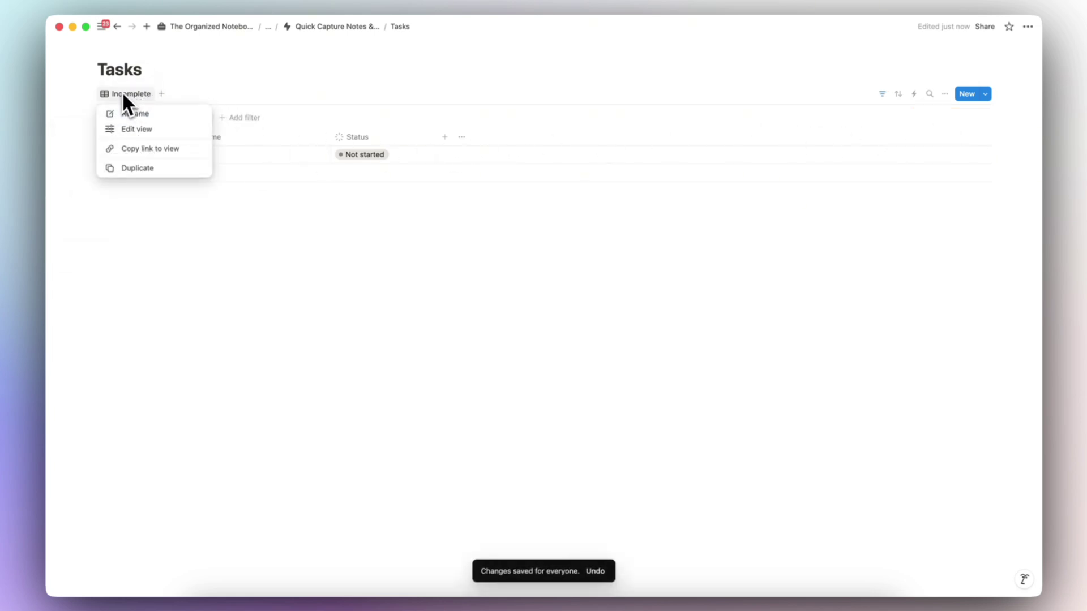
left_click(148, 168)
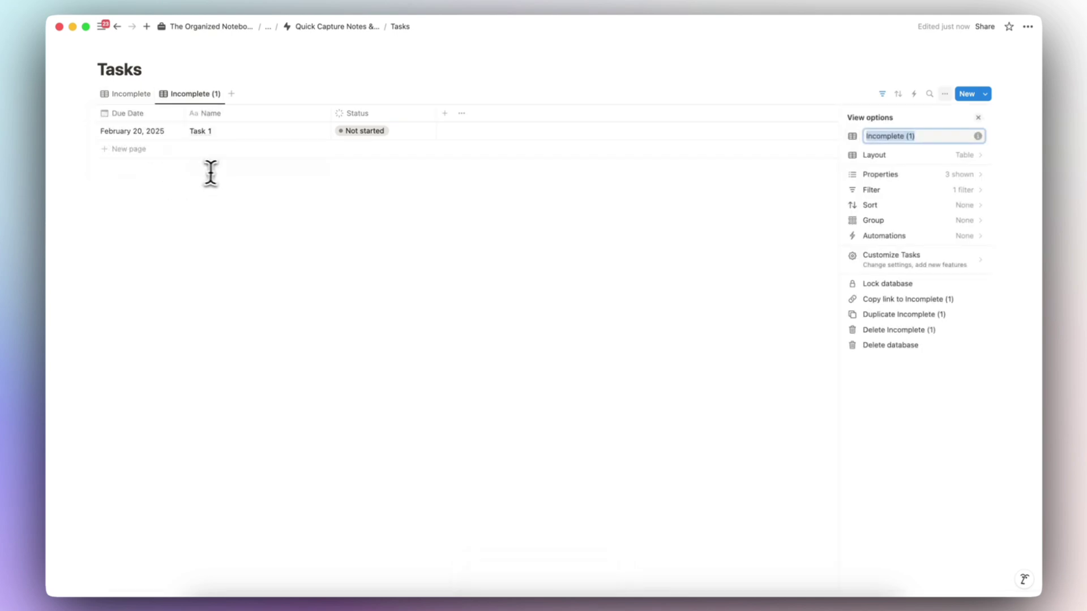
type("Complete")
left_click(747, 266)
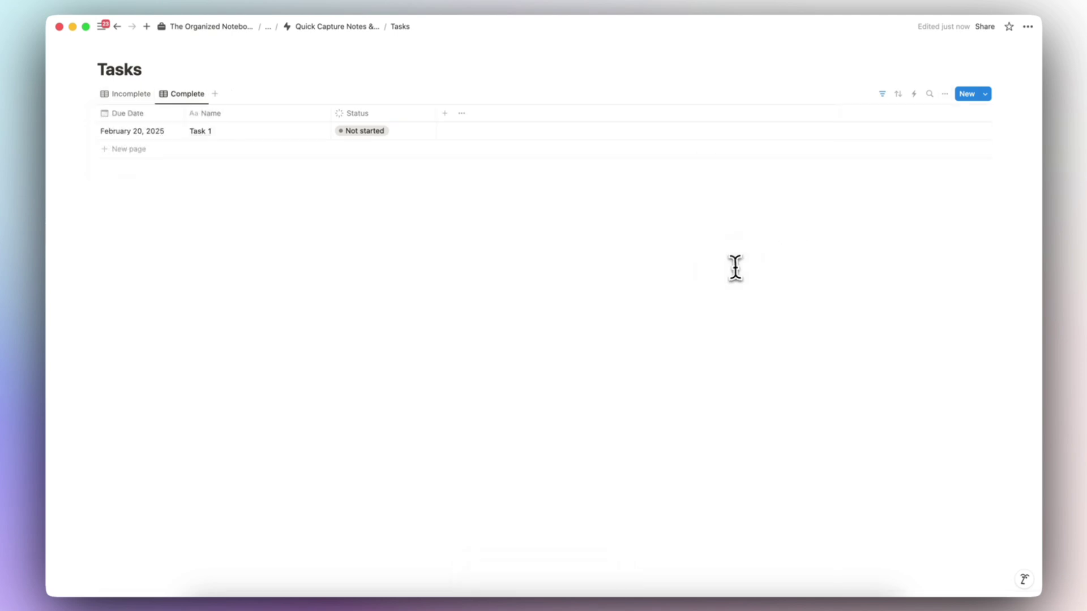
Change the Complete view's status filter to only the Complete group and save it for everyone.
left_click(883, 95)
left_click(185, 120)
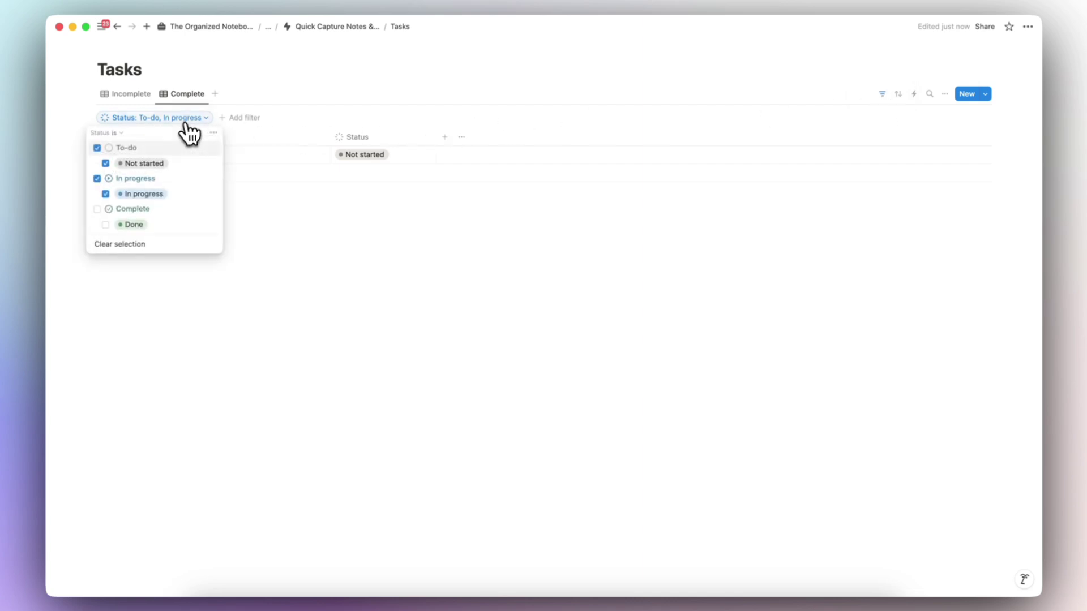
left_click(97, 209)
left_click(97, 179)
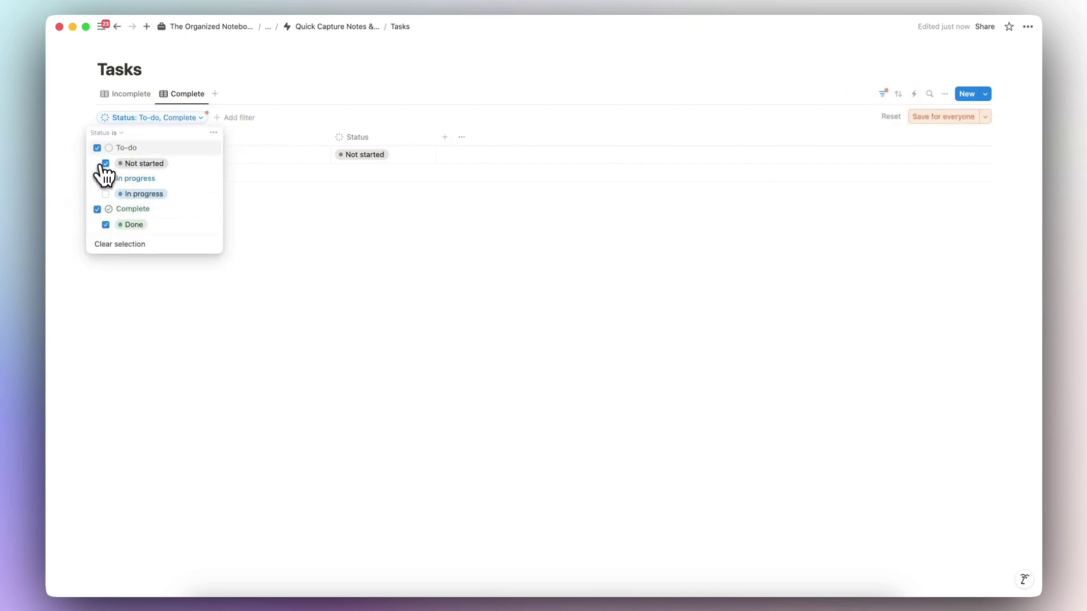
left_click(105, 164)
left_click(941, 117)
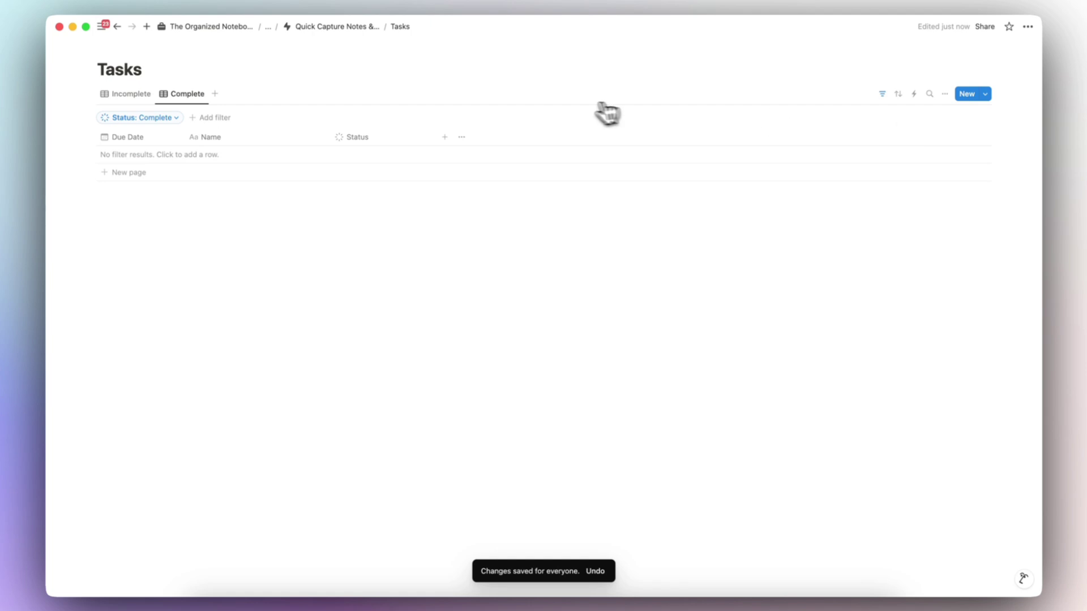
Check the Incomplete and Complete views and return to the Quick Capture Notes & Tasks page.
left_click(125, 95)
left_click(185, 94)
left_click(343, 28)
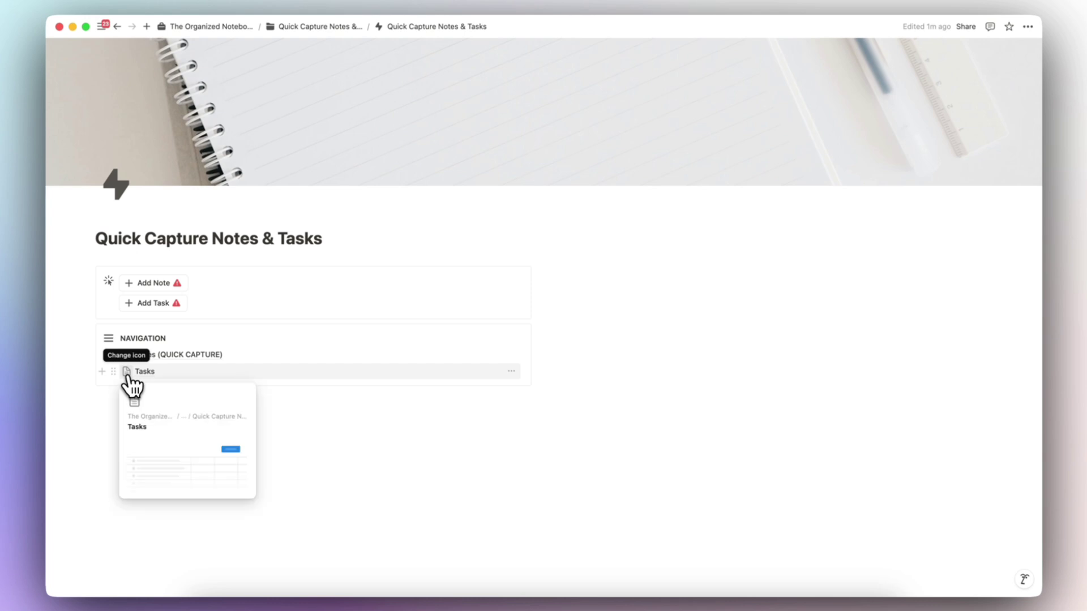
Change the Tasks database's icon in the navigation callout to the checkmark verification icon.
left_click(127, 373)
left_click(96, 390)
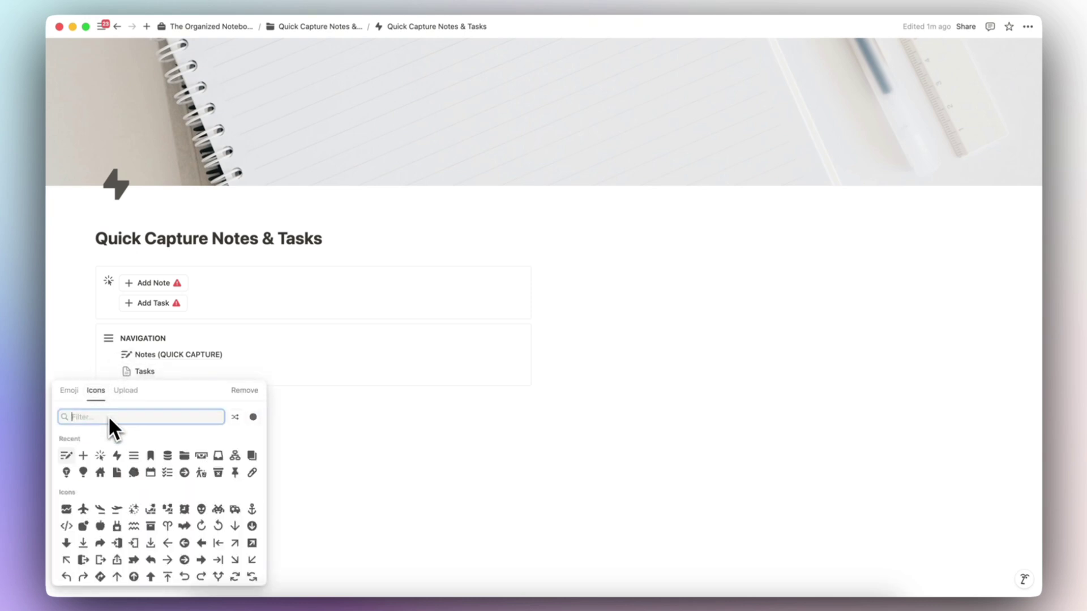
type("check")
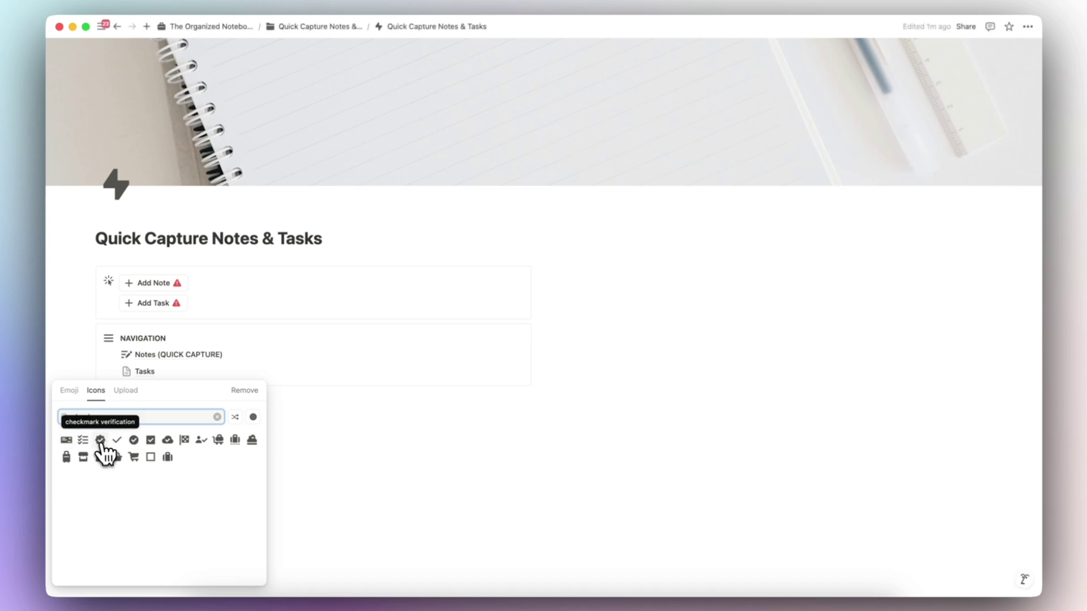
left_click(101, 442)
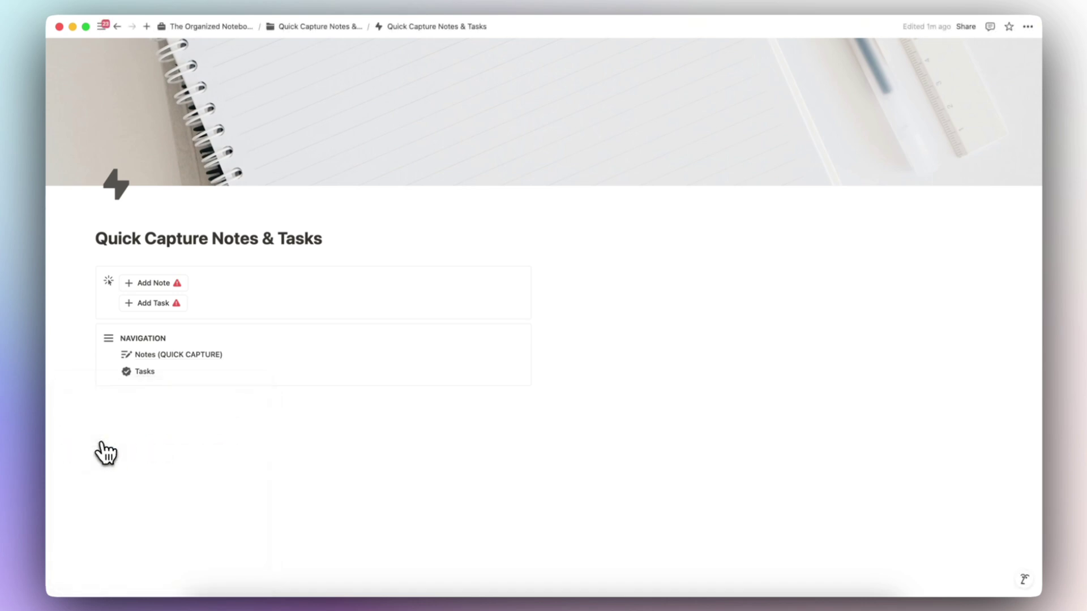
Rename the Tasks database to "Tasks (QUICK CAPTURE)" and return to the Quick Capture Notes & Tasks page.
left_click(150, 386)
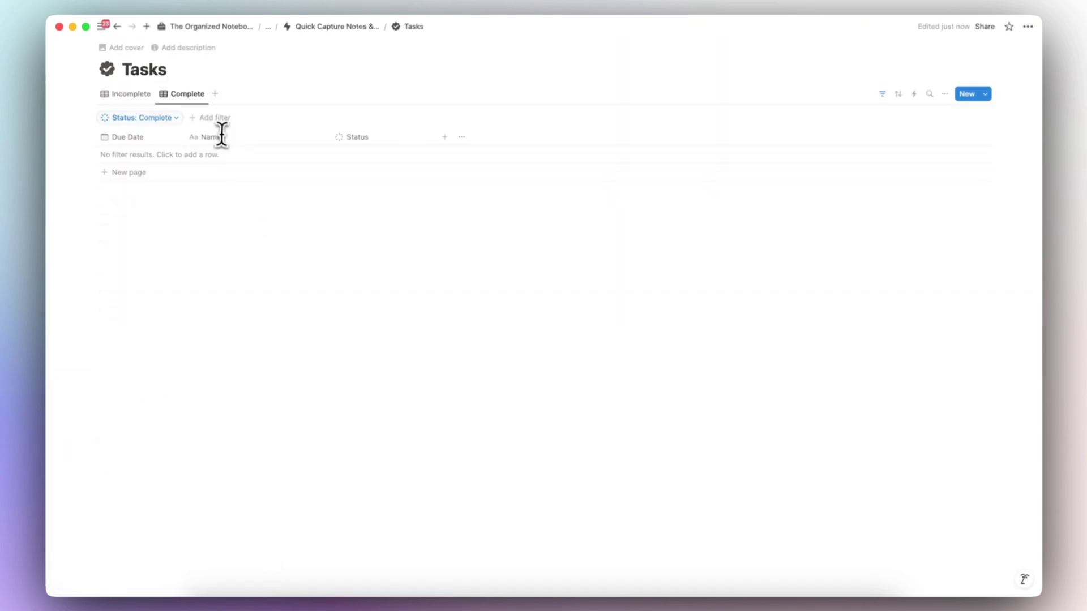
left_click(170, 68)
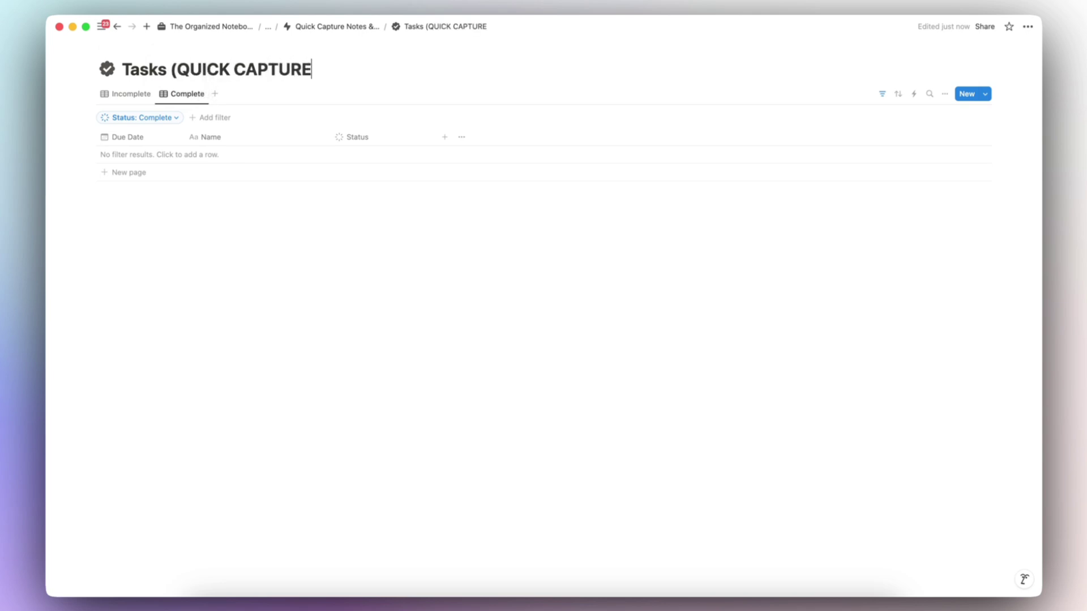
left_click(338, 26)
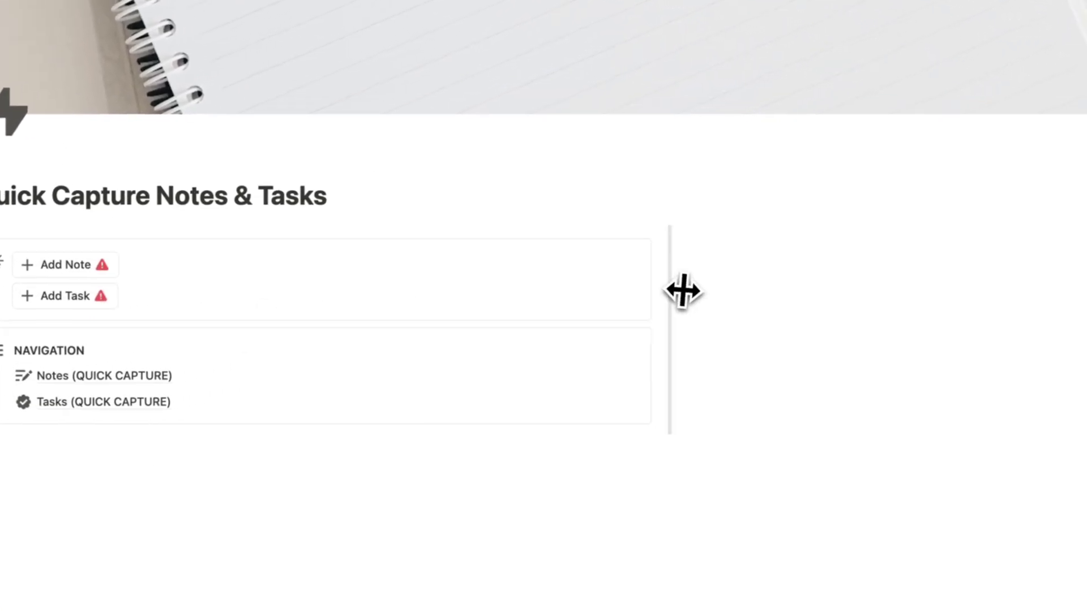
Narrow the column with the buttons and navigation, and add a Heading 3 "Notes Inbox" with a divider below it in the empty column.
left_click_drag(683, 291, 435, 325)
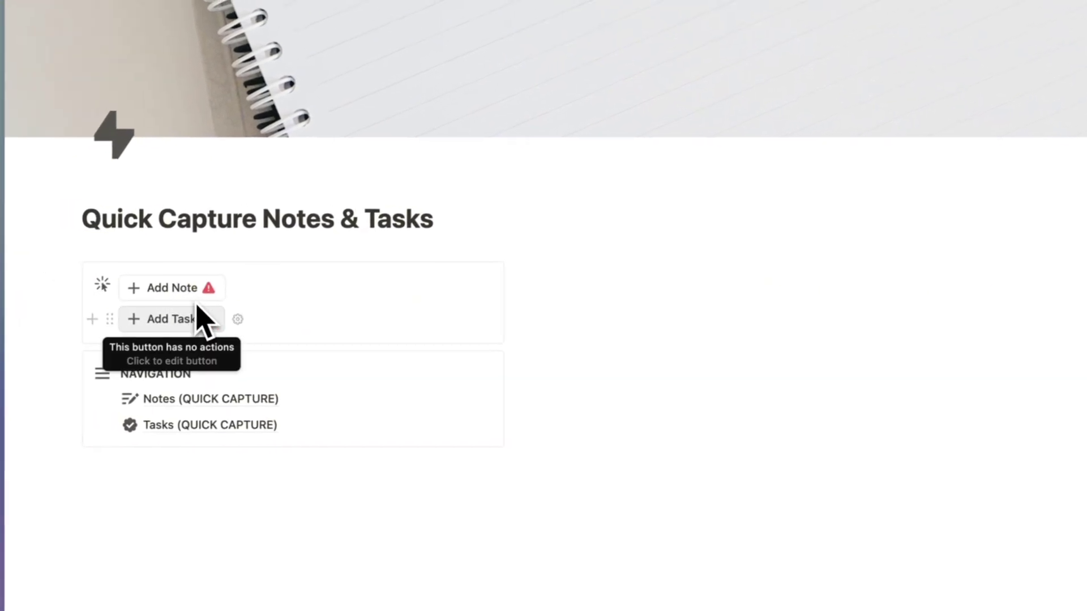
left_click(604, 271)
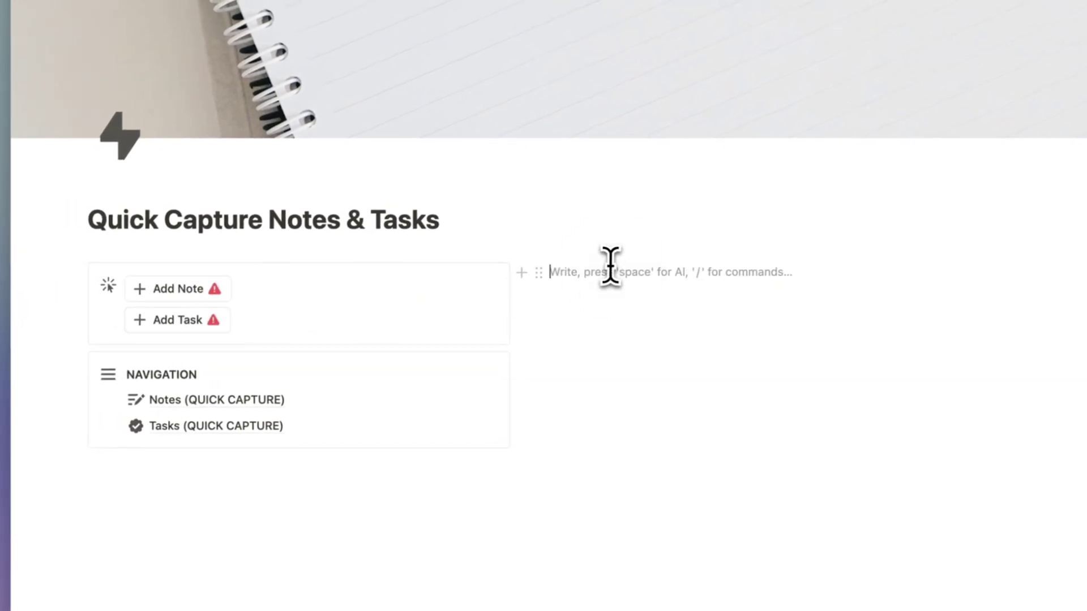
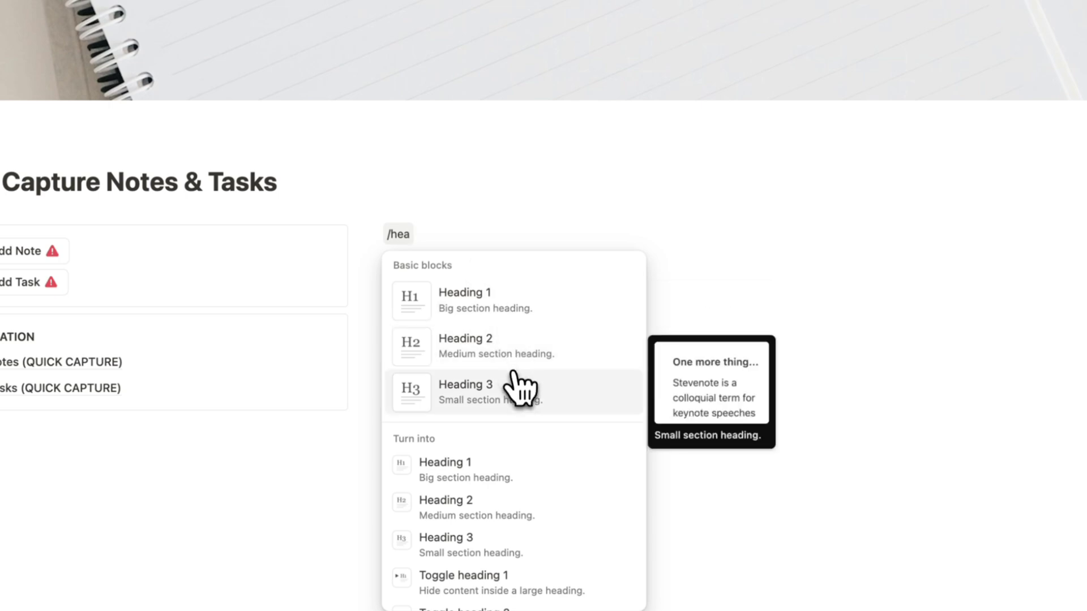
left_click(520, 397)
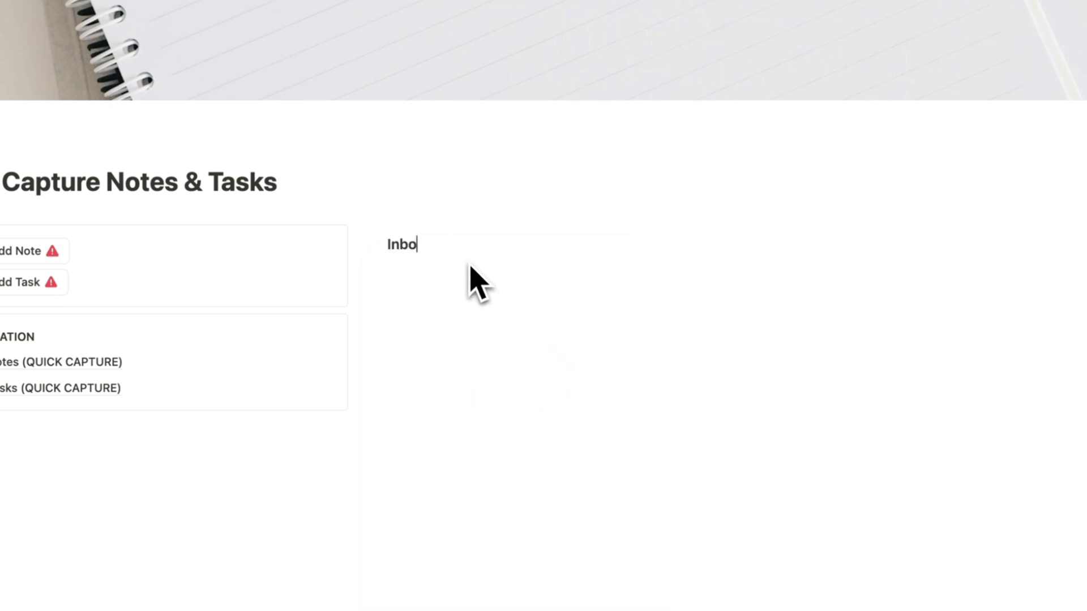
type("/divid")
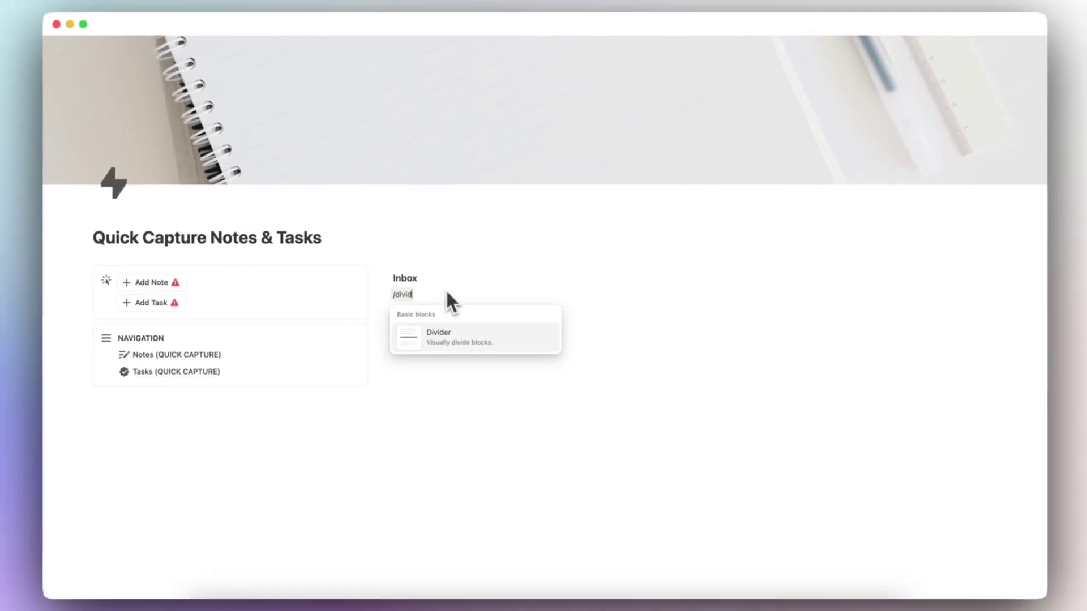
key("Return")
left_click(395, 278)
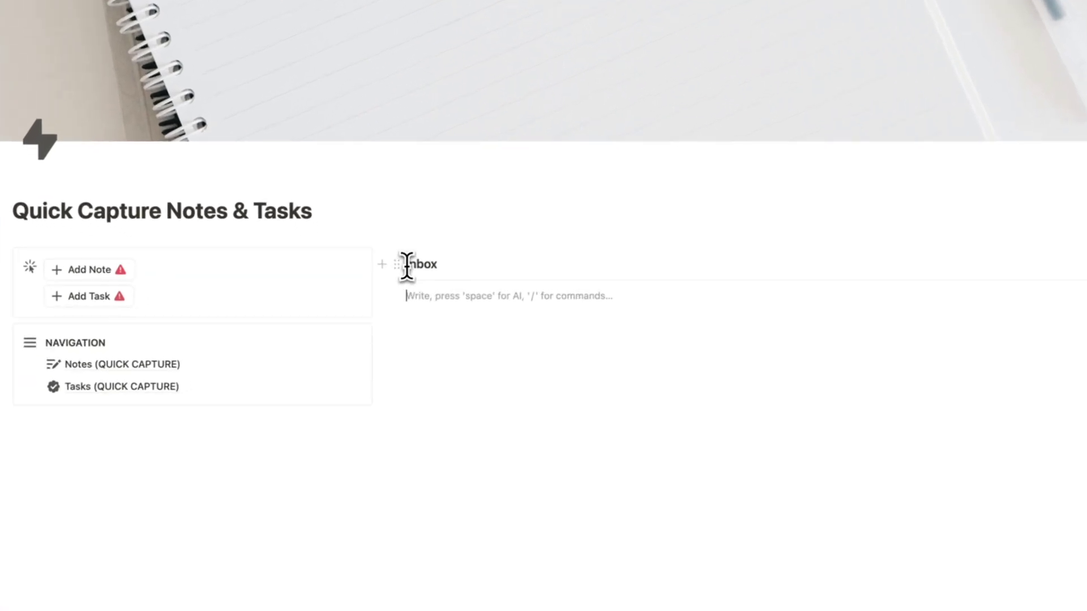
type("Note")
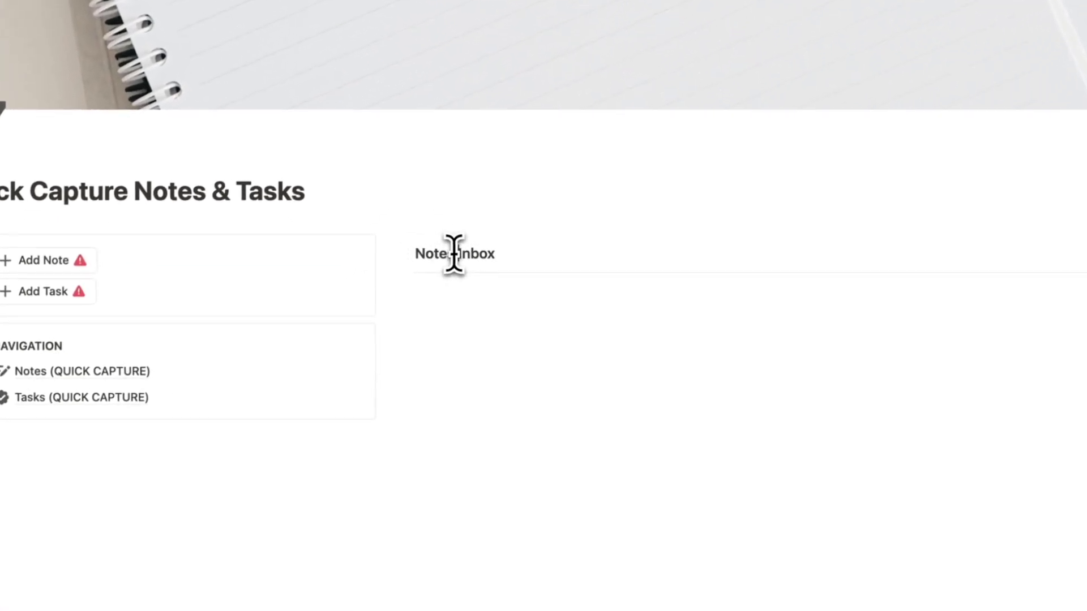
Insert a linked view of the Notes (QUICK CAPTURE) database under the Notes Inbox divider, using its View All view.
left_click(477, 290)
type("/")
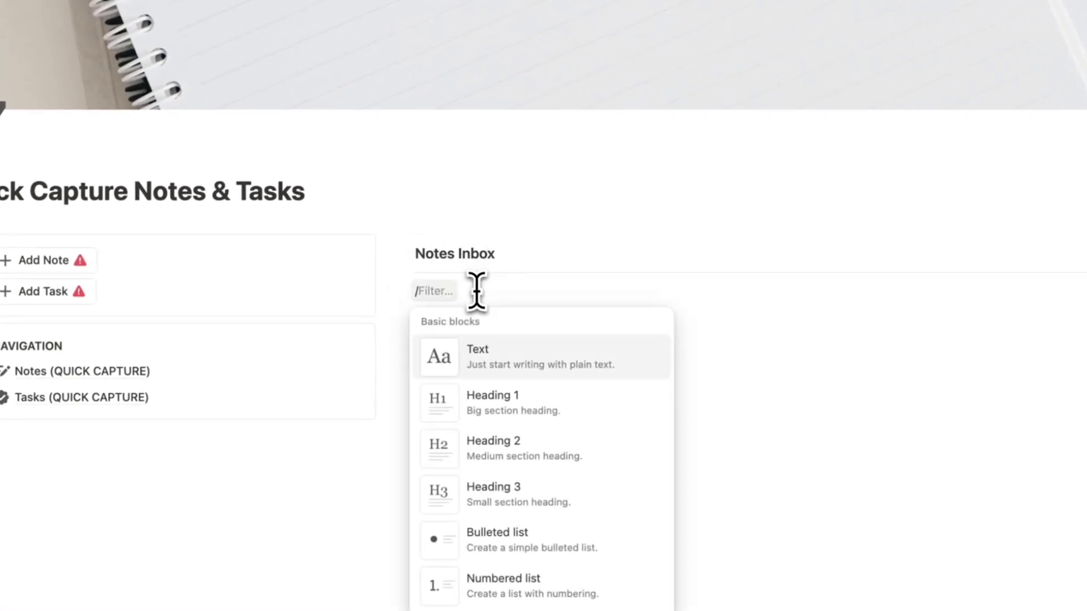
type("linked")
left_click(543, 362)
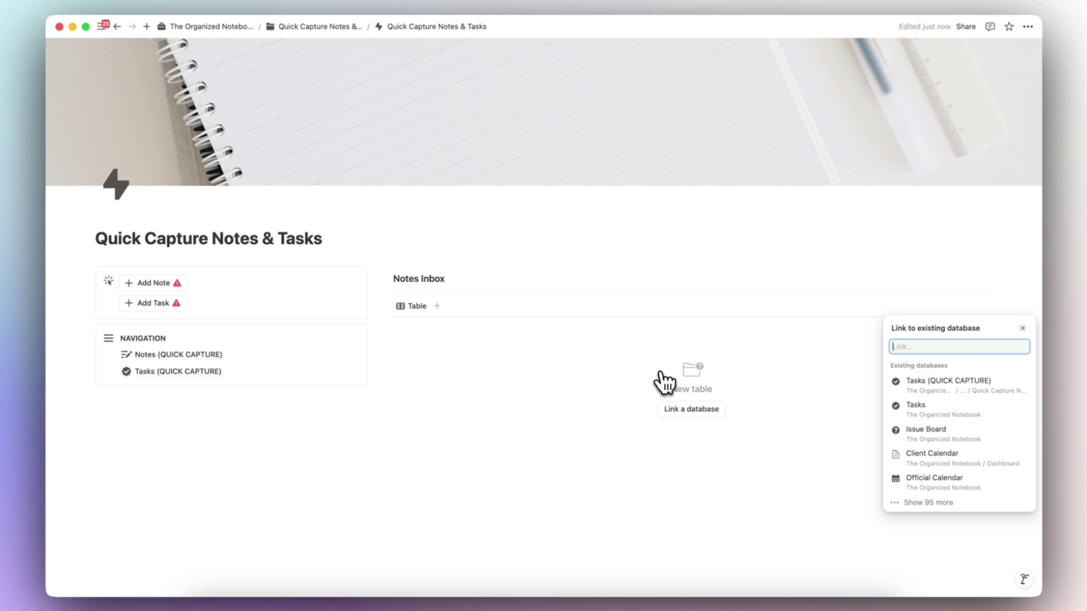
type("notes (quick")
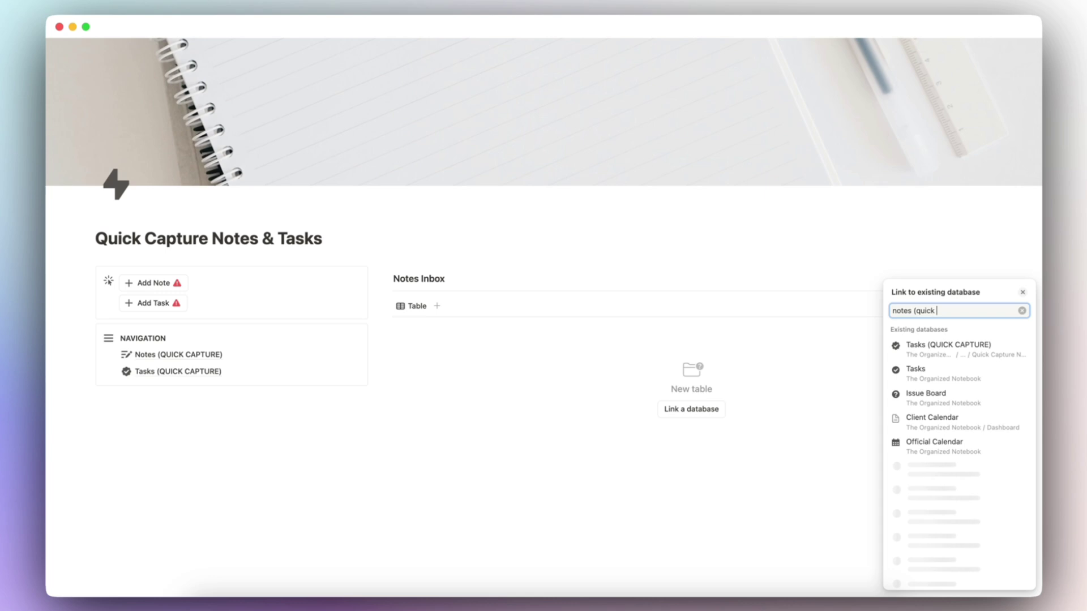
type(" capture)")
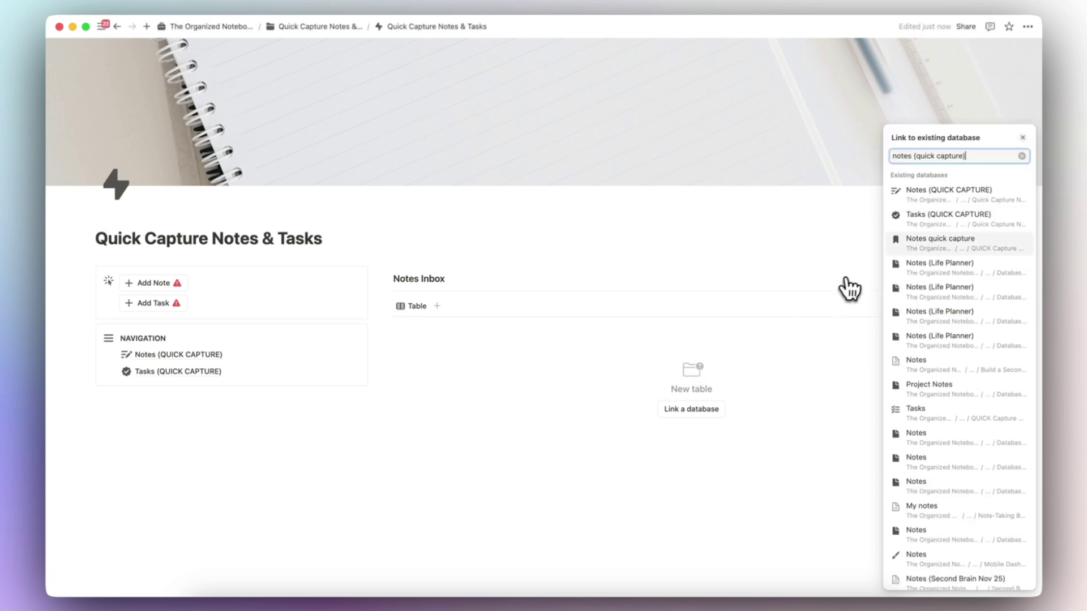
left_click(928, 192)
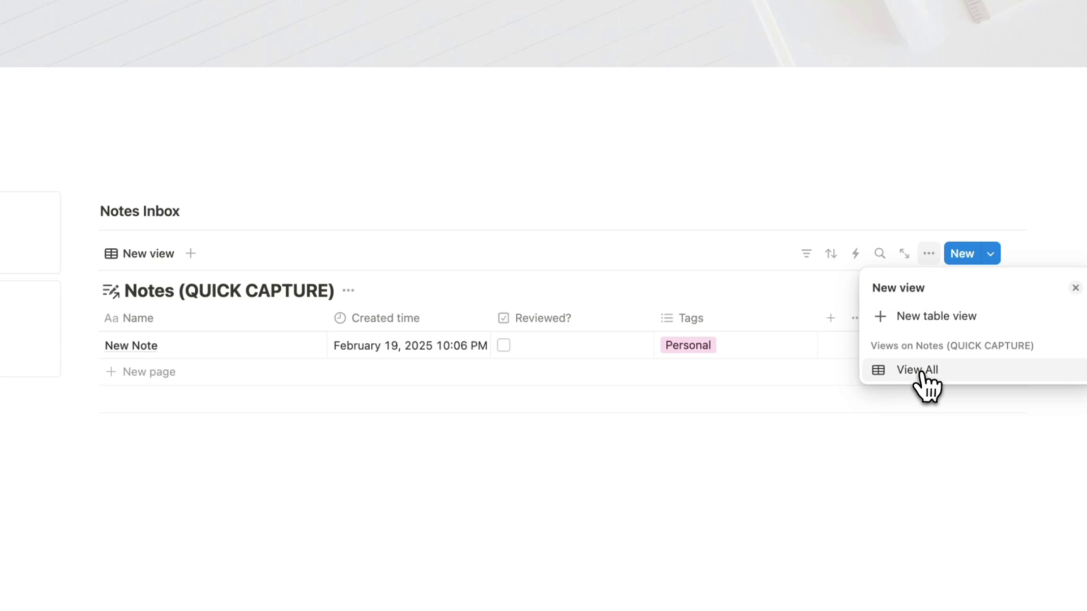
left_click(918, 373)
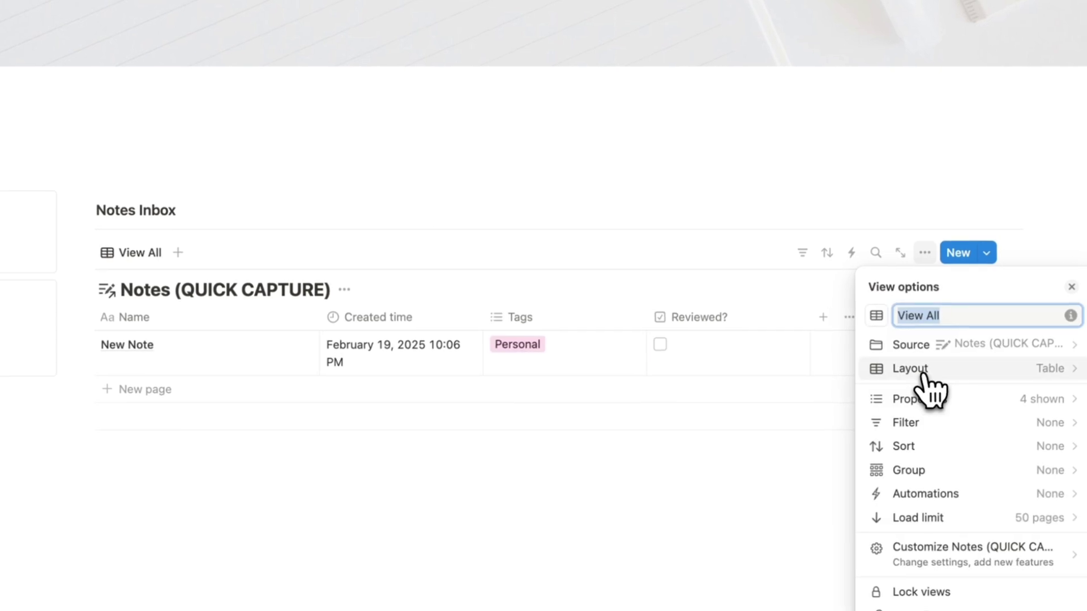
Hide the database title of the linked notes table.
left_click(456, 292)
left_click(348, 290)
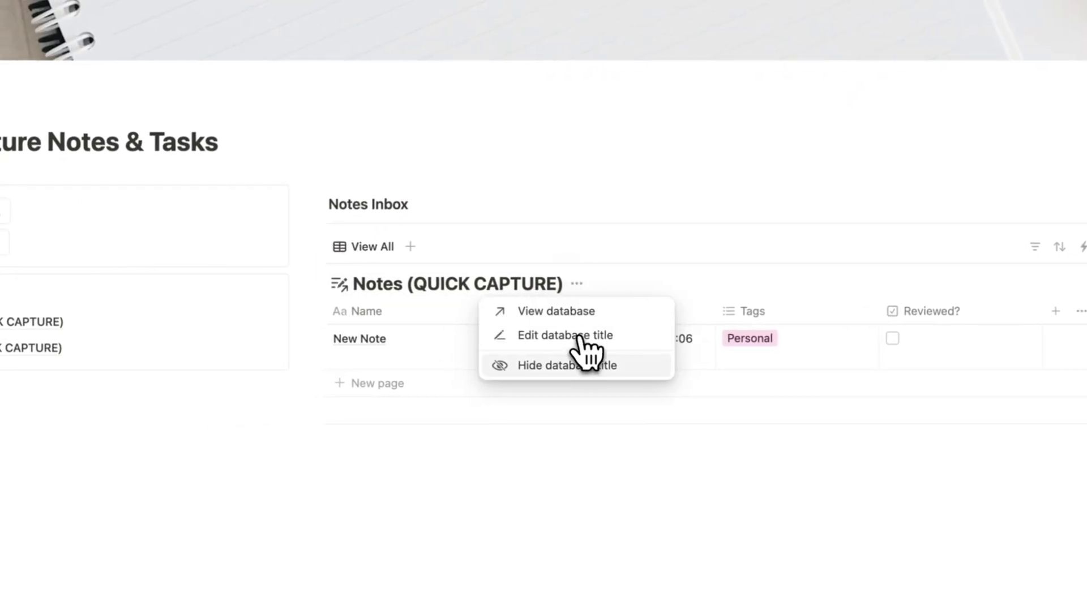
left_click(575, 367)
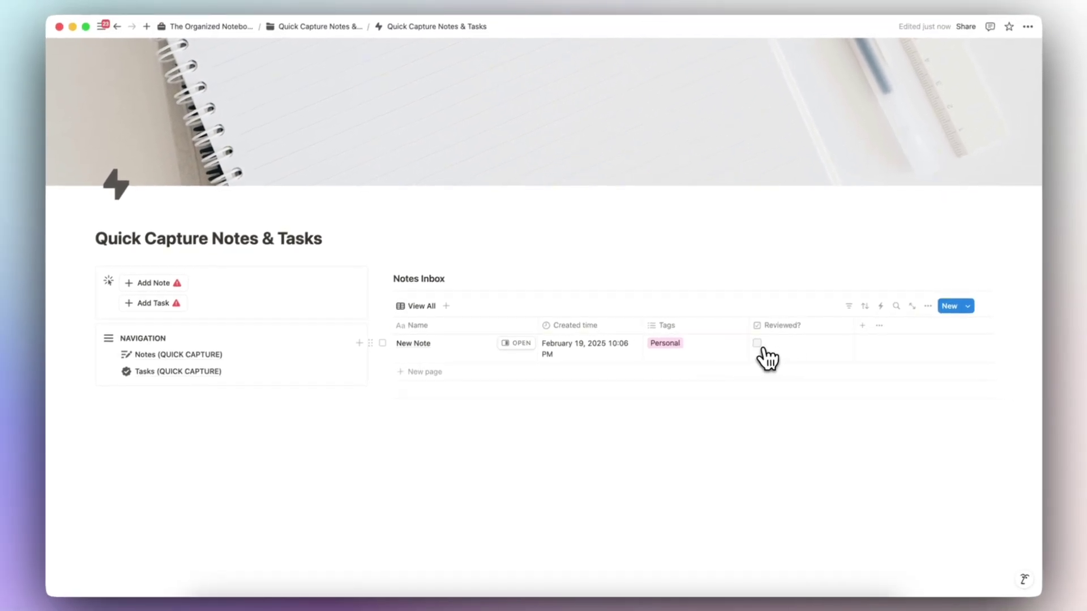
Filter the Notes Inbox table to entries with Reviewed? unchecked and save the filter for everyone.
left_click(849, 307)
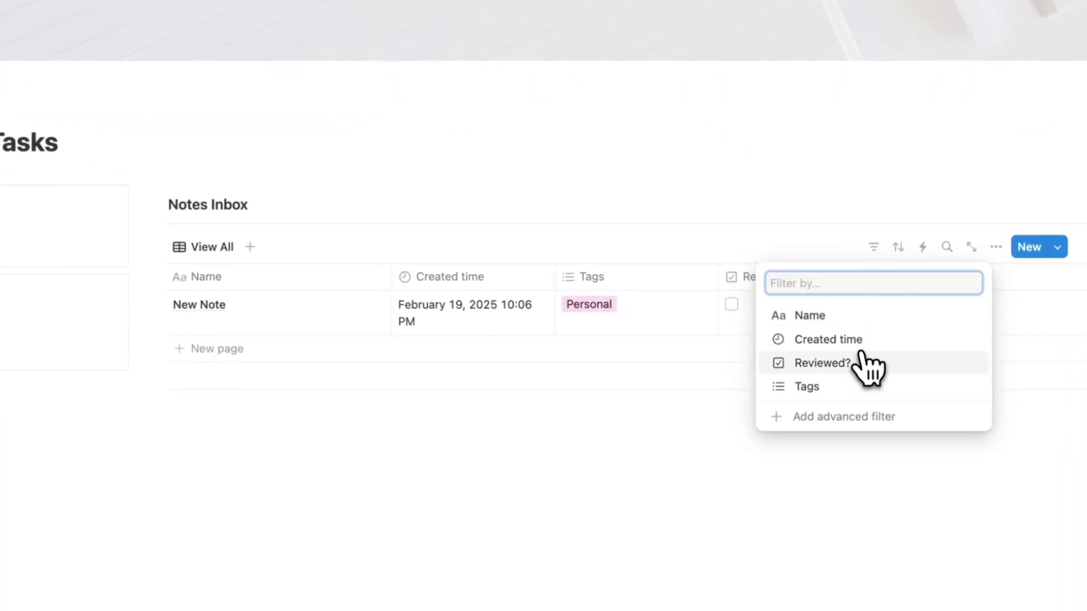
left_click(843, 383)
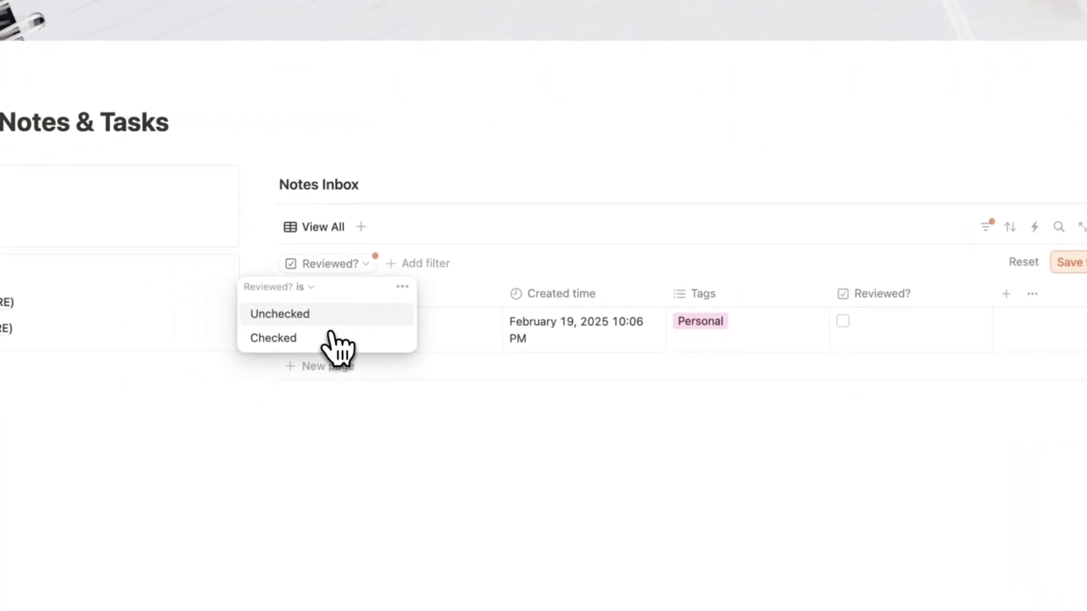
left_click(222, 339)
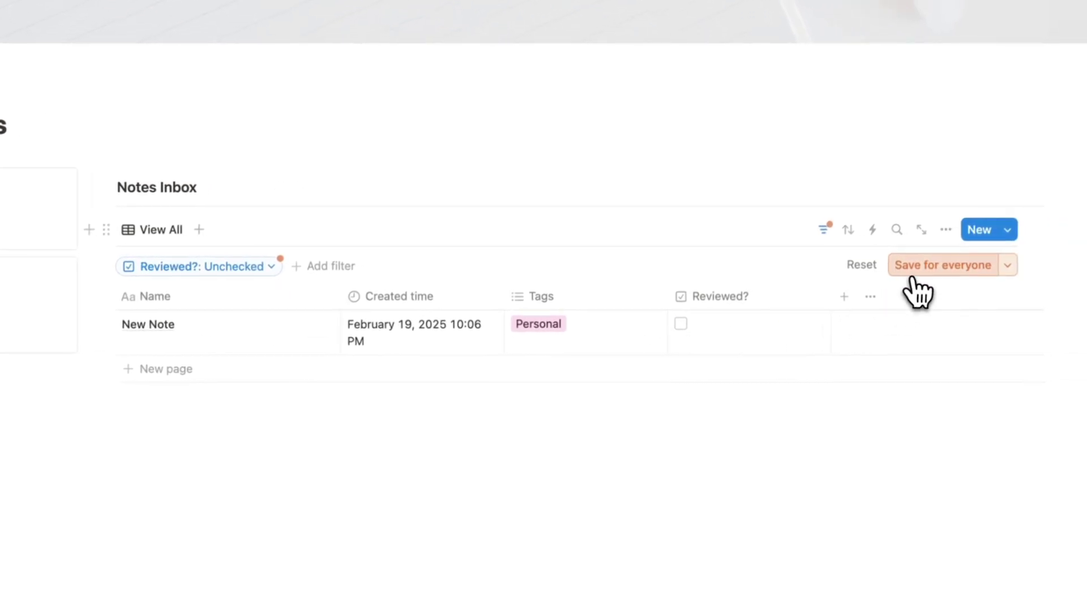
left_click(1075, 265)
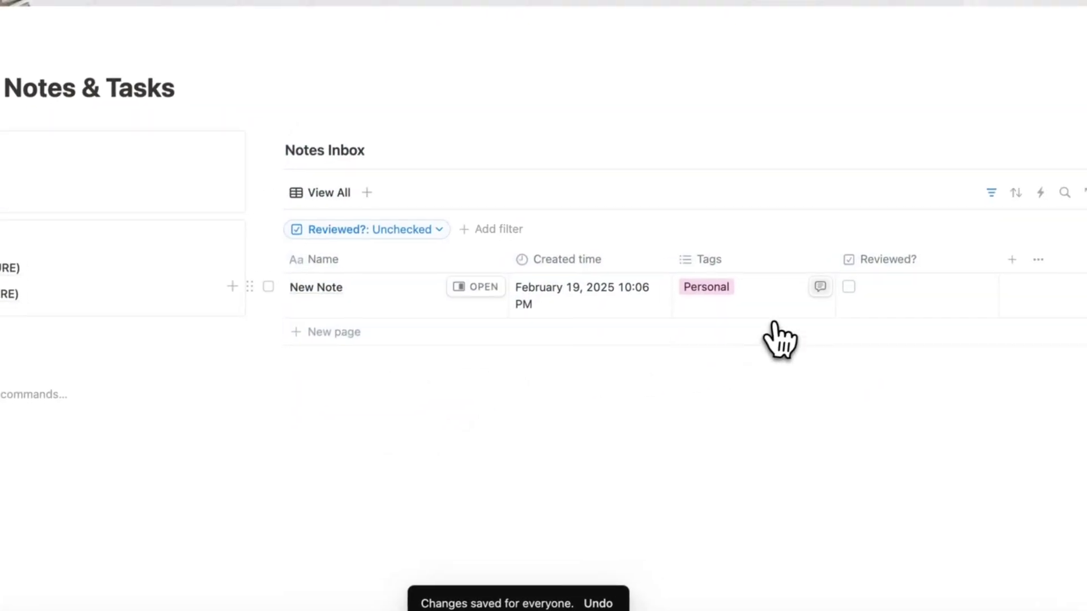
Test the filter by marking New Note as reviewed, and undo that change.
left_click(822, 317)
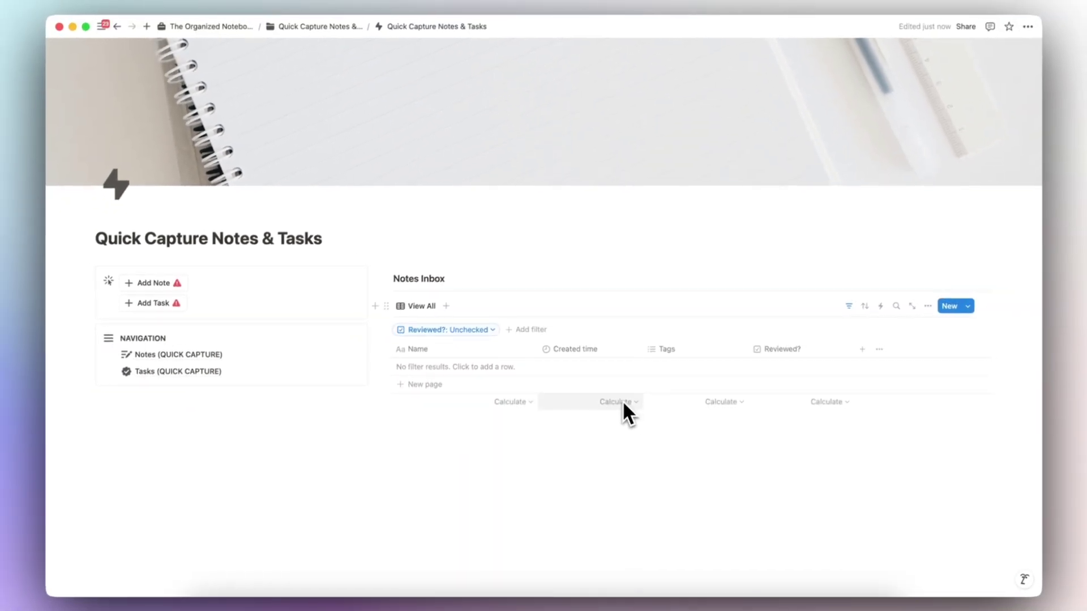
key("super+z")
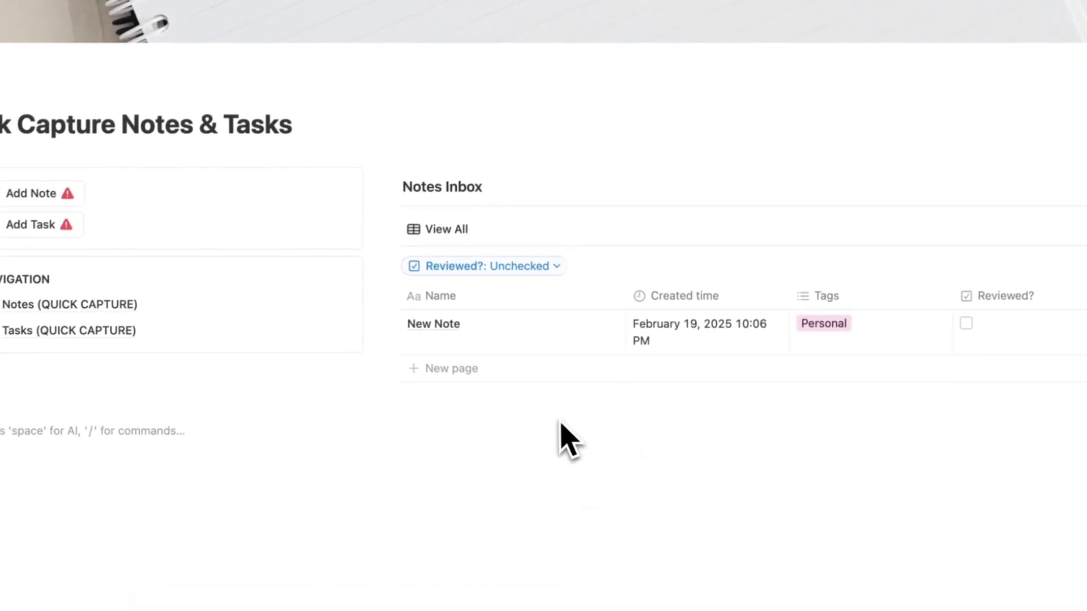
Add a Heading 3 "Task Inbox" with a divider below it under the Notes Inbox table.
left_click(424, 420)
type("/heading")
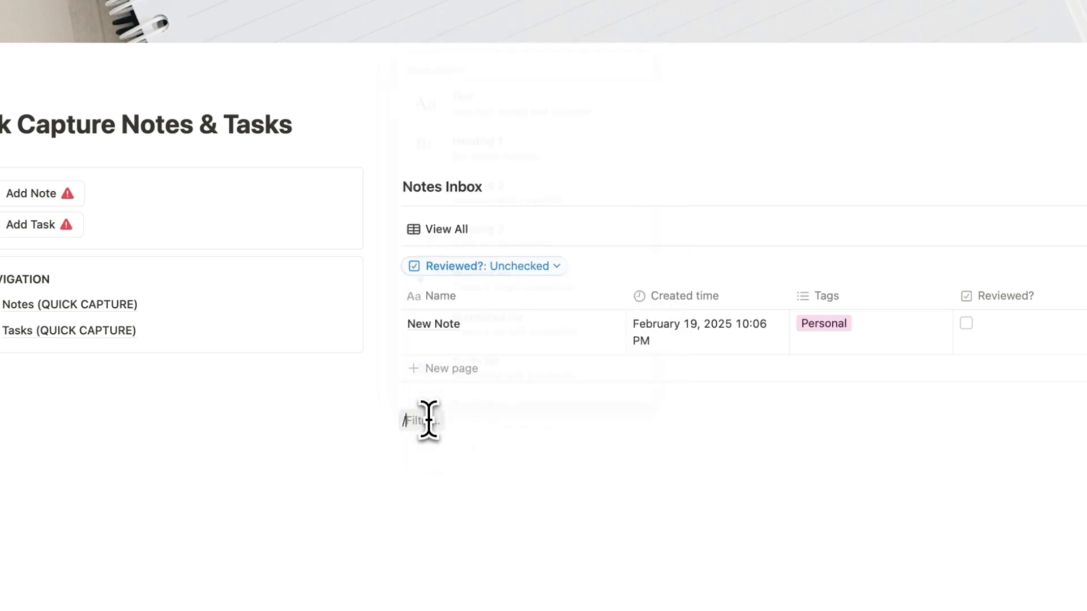
key("Down")
key("Down")
key("Return")
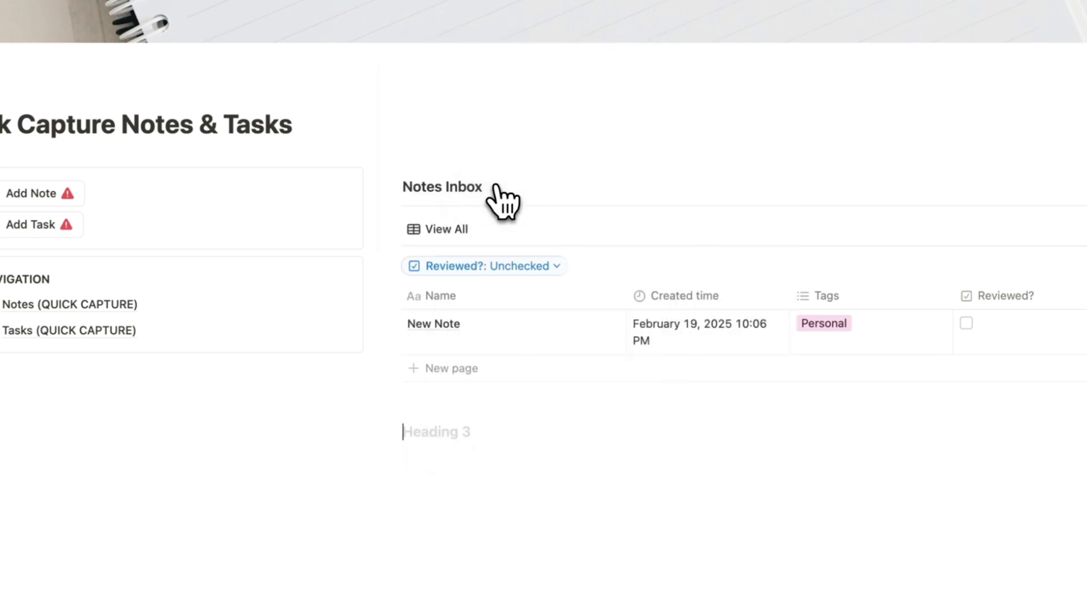
type("Ta")
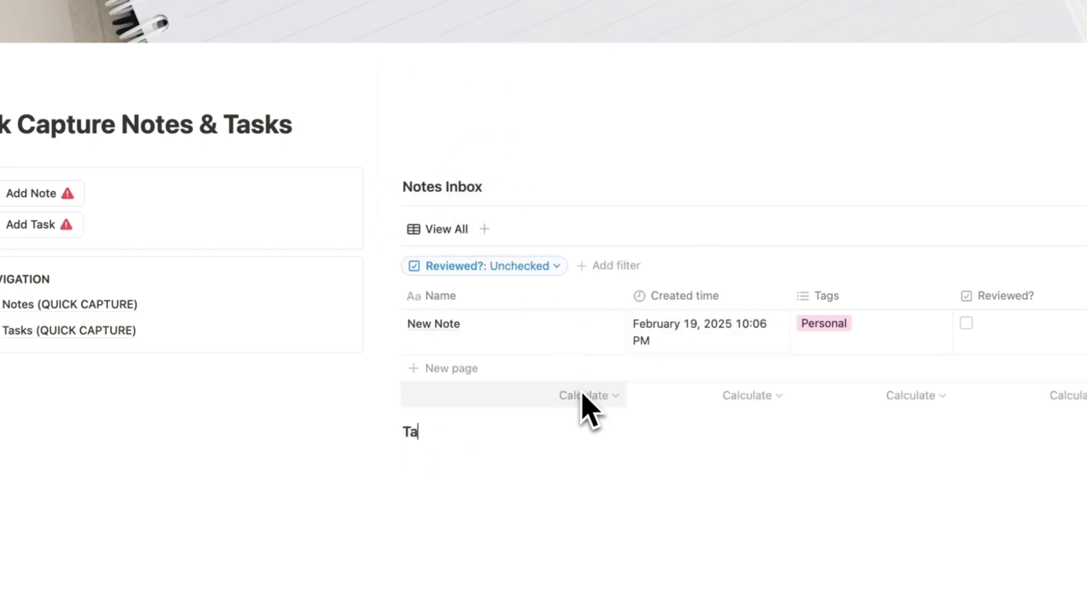
type("sk Inbox")
key("Return")
type("/divider")
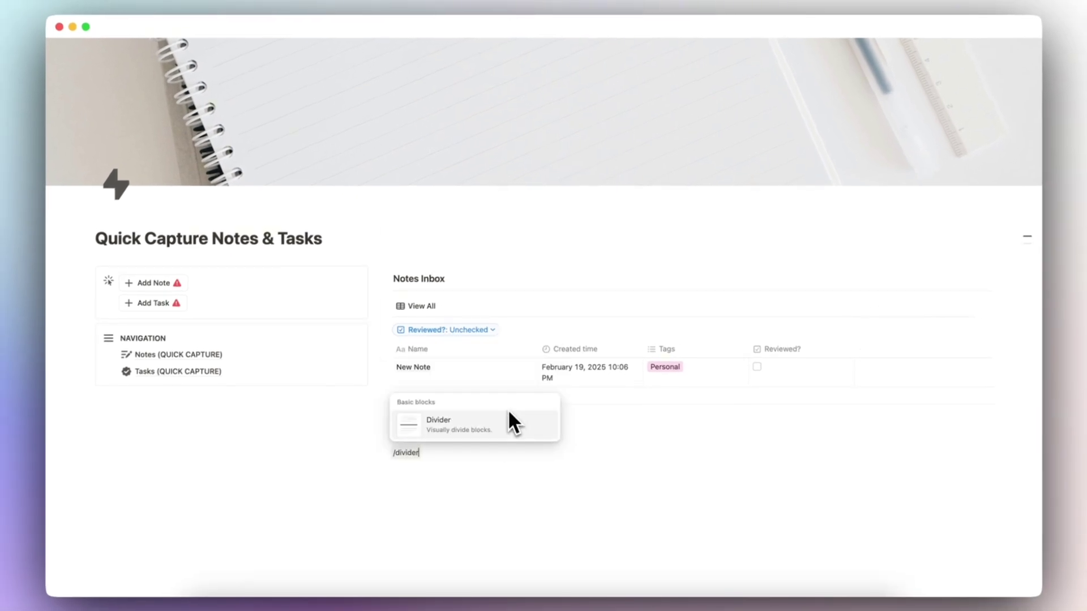
key("Return")
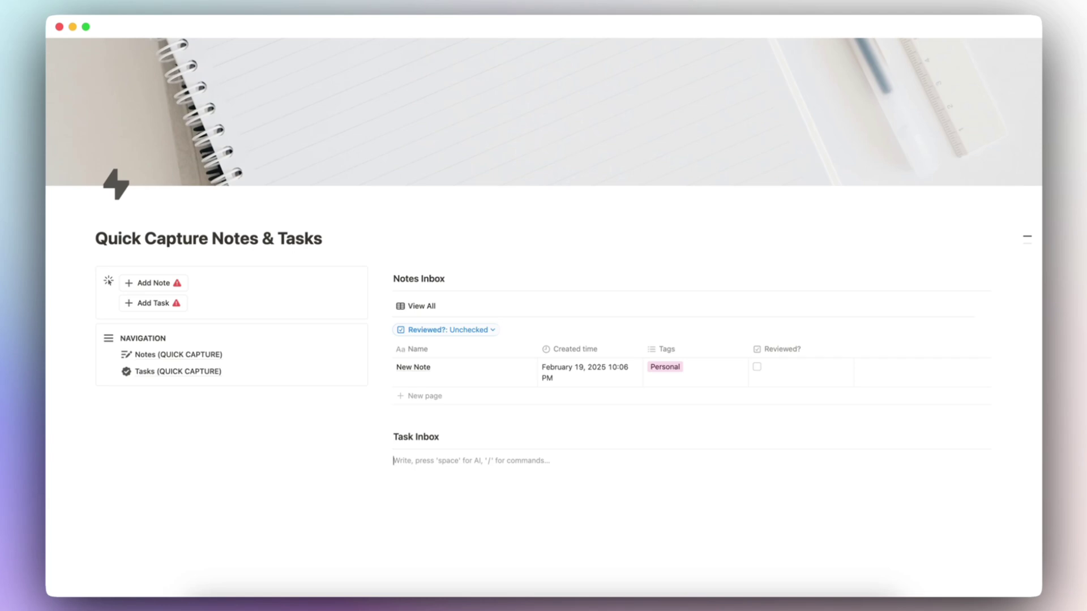
Insert a linked view of the Tasks (QUICK CAPTURE) database under Task Inbox using its Incomplete view, and hide the database title.
type("/linked")
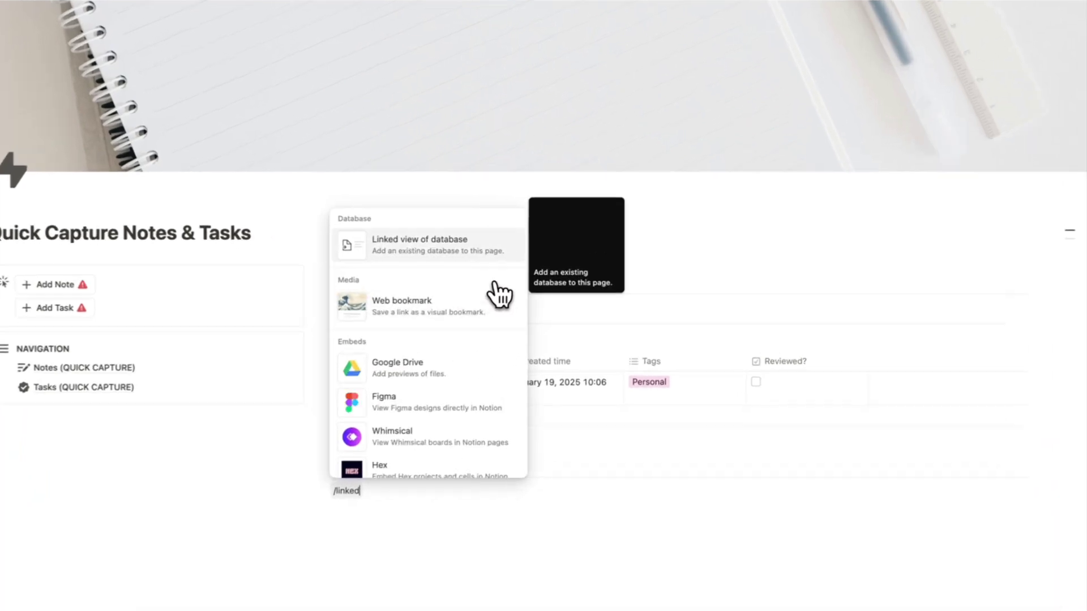
left_click(483, 247)
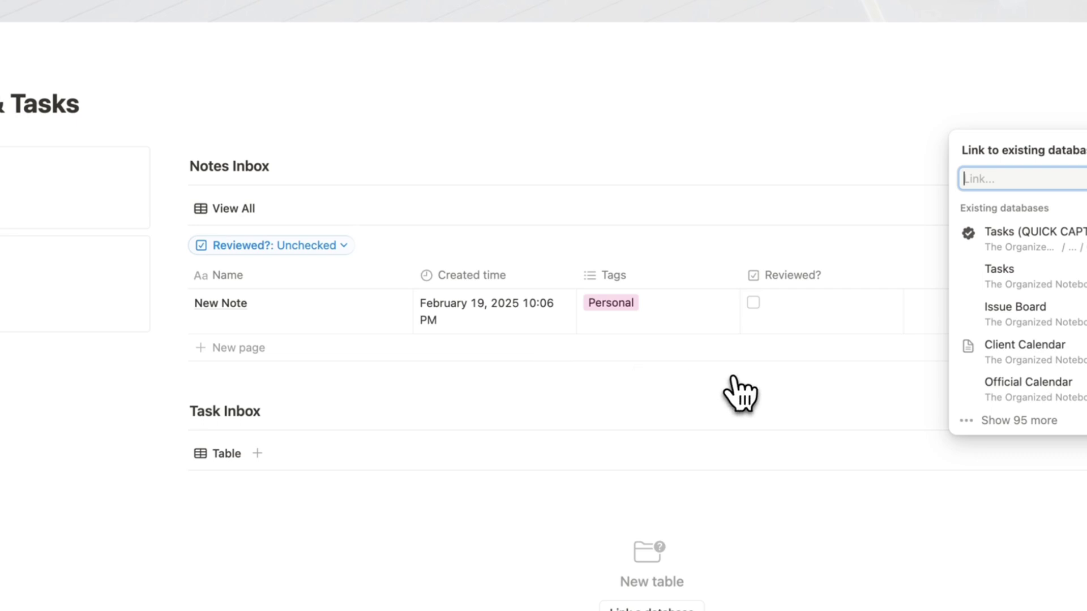
left_click(1078, 241)
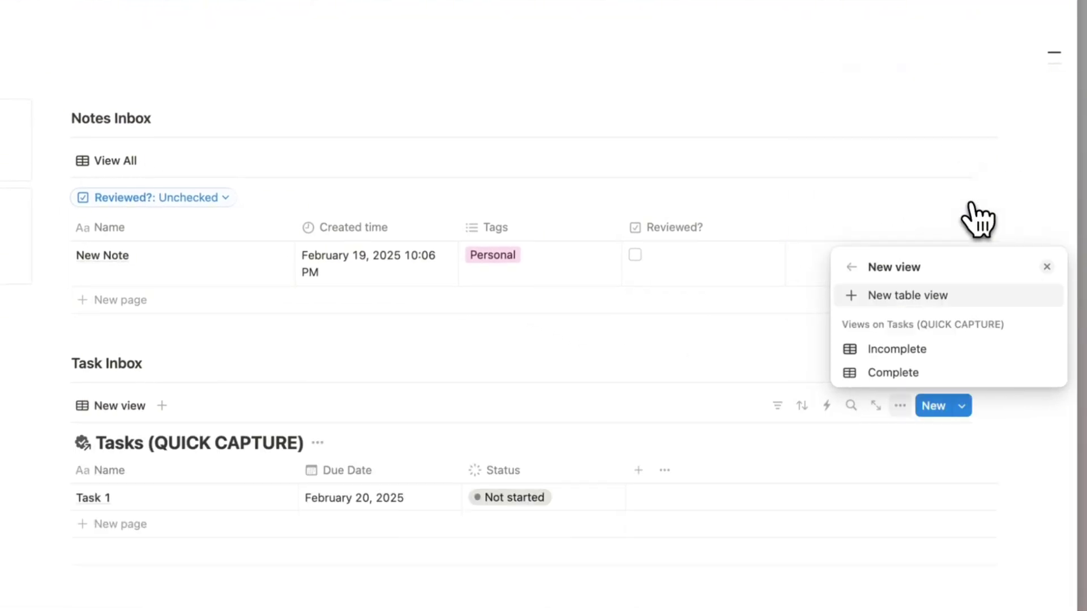
left_click(938, 353)
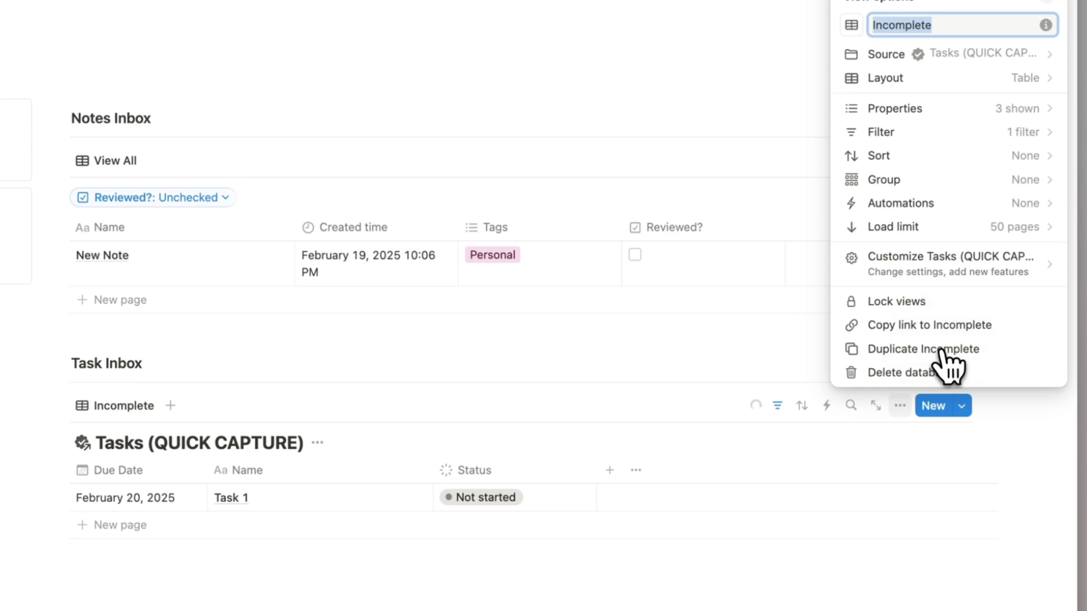
left_click(640, 413)
left_click(317, 443)
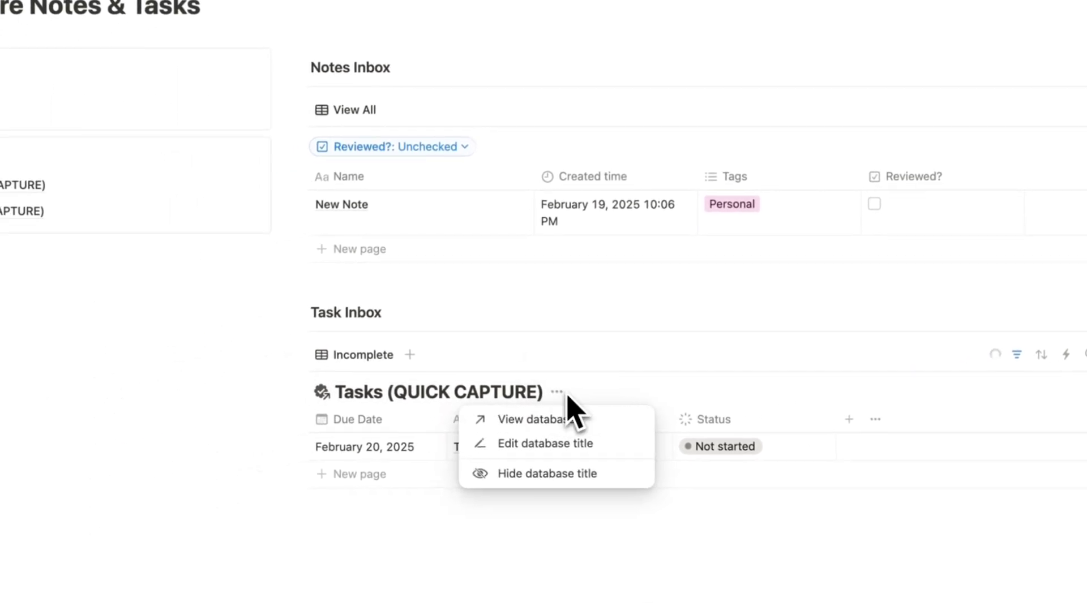
left_click(333, 524)
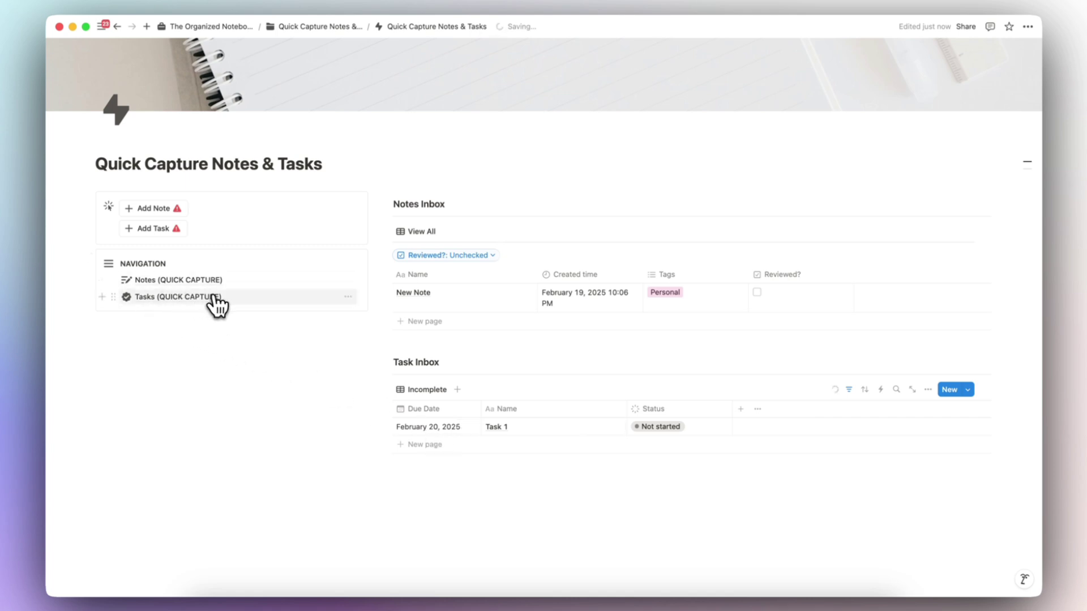
Add a filter to the Task Inbox table so Due Date is empty, and save it for everyone.
left_click(848, 390)
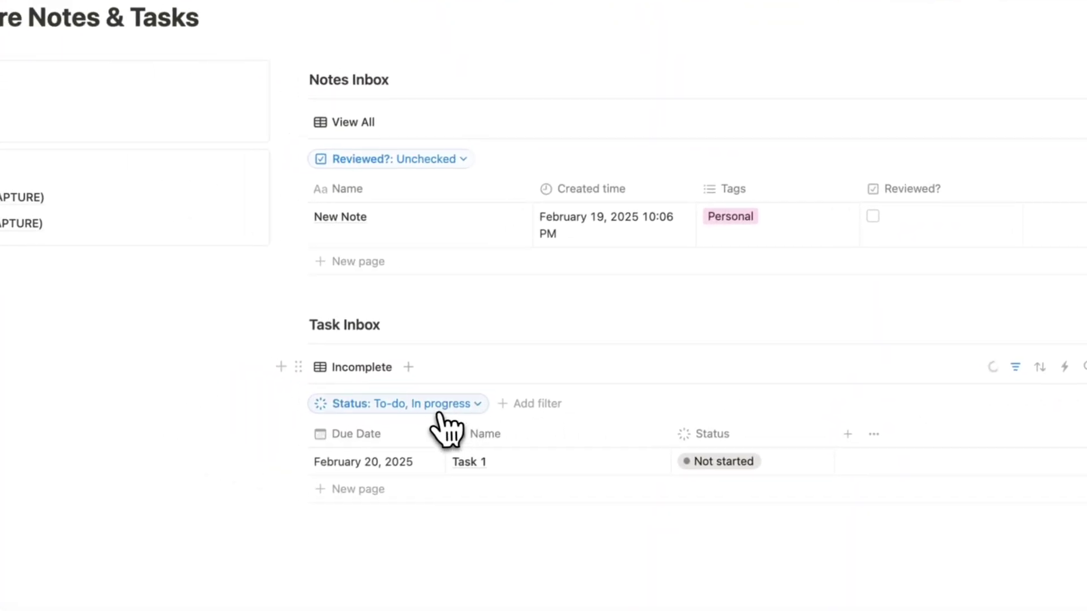
left_click(526, 404)
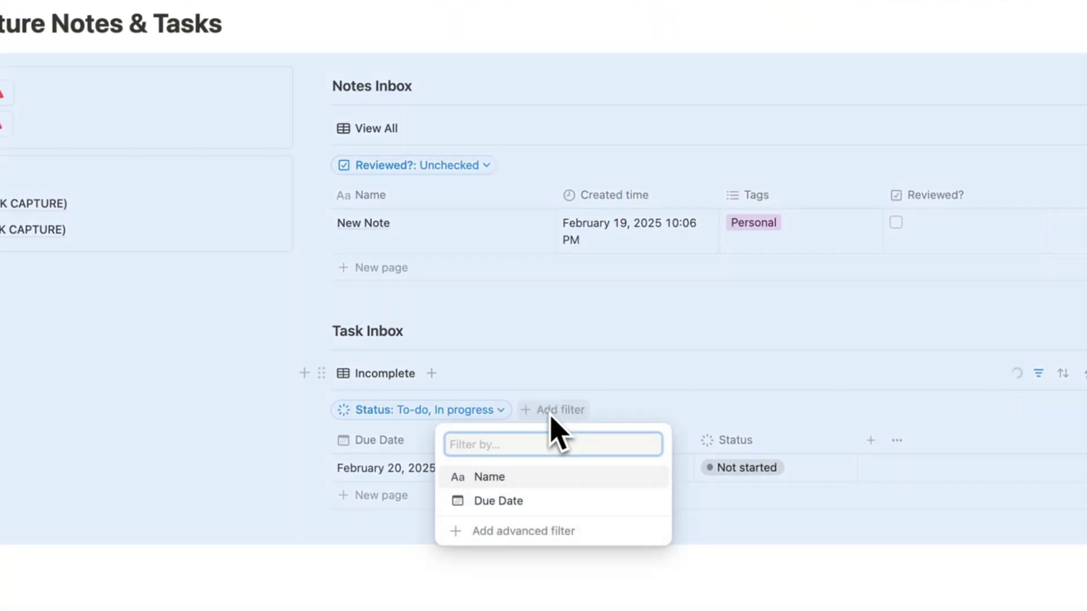
left_click(541, 501)
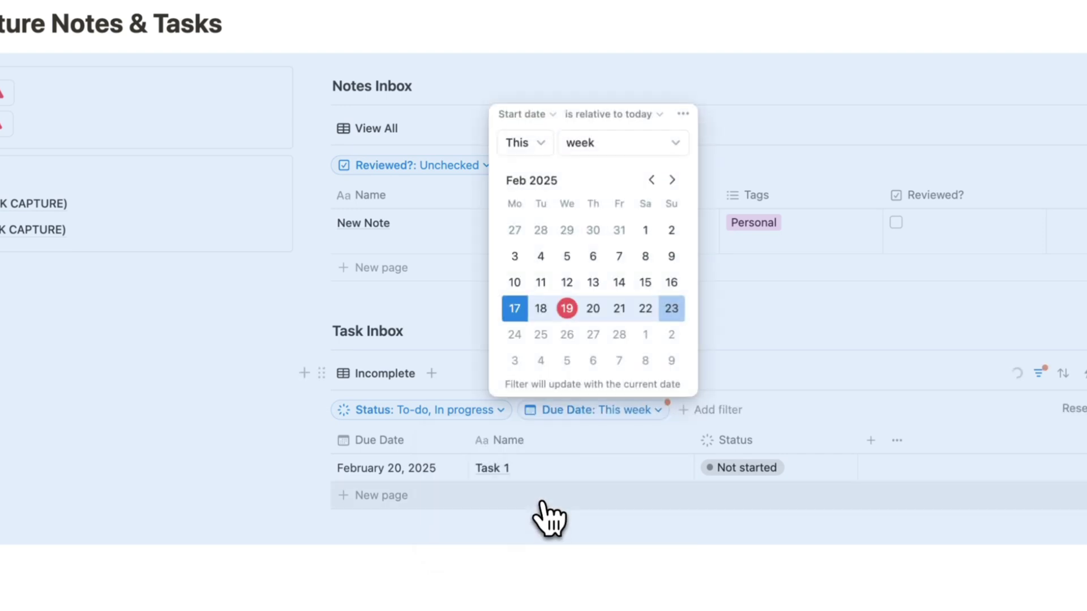
left_click(488, 180)
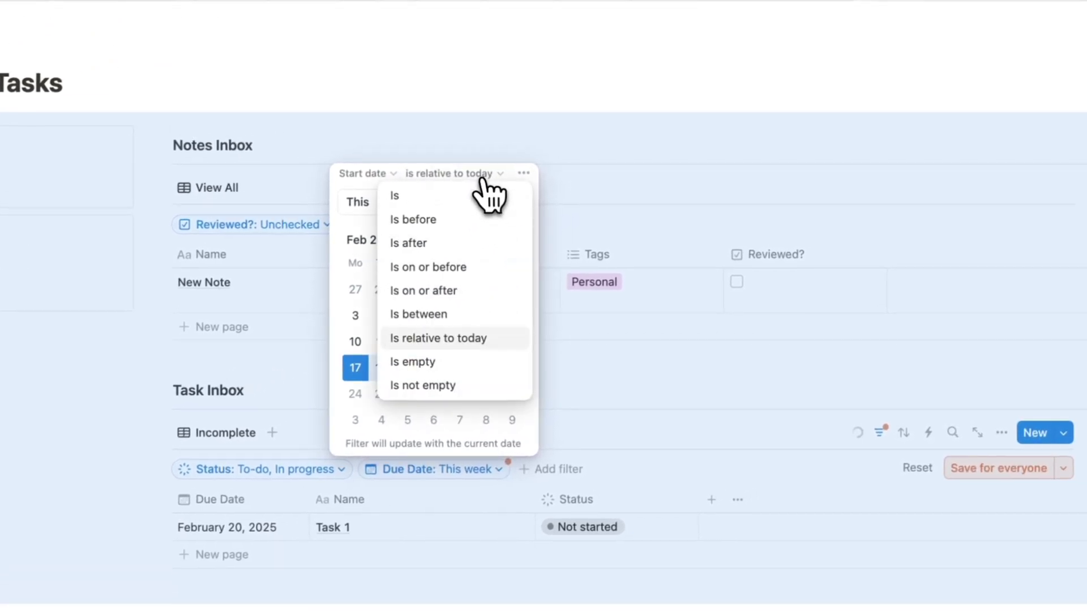
left_click(438, 360)
left_click(973, 469)
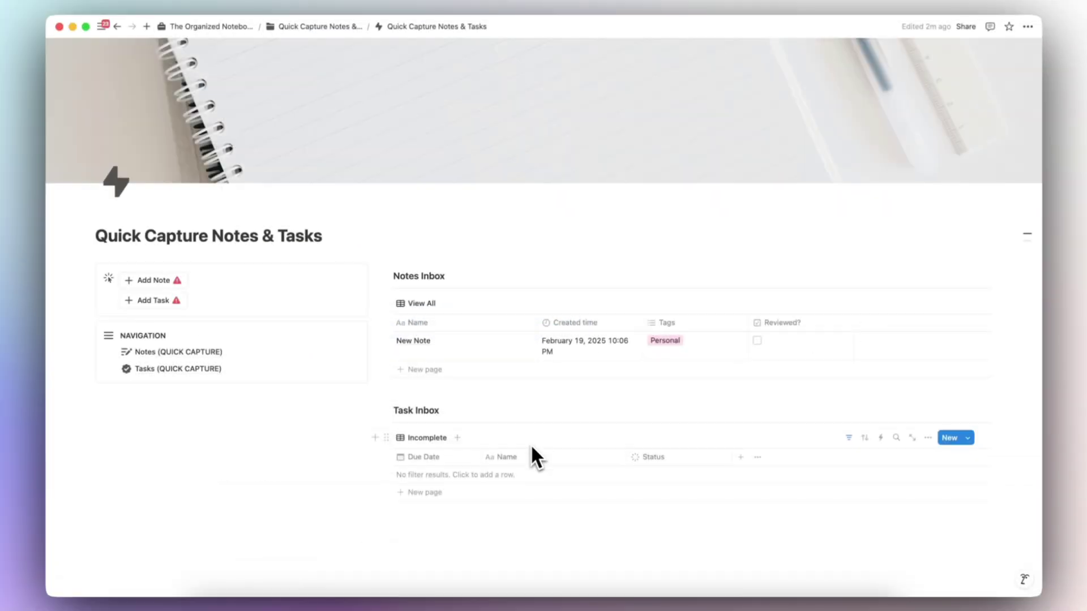
Add a task named "Remember to buy bread" to the Task Inbox table.
left_click(524, 494)
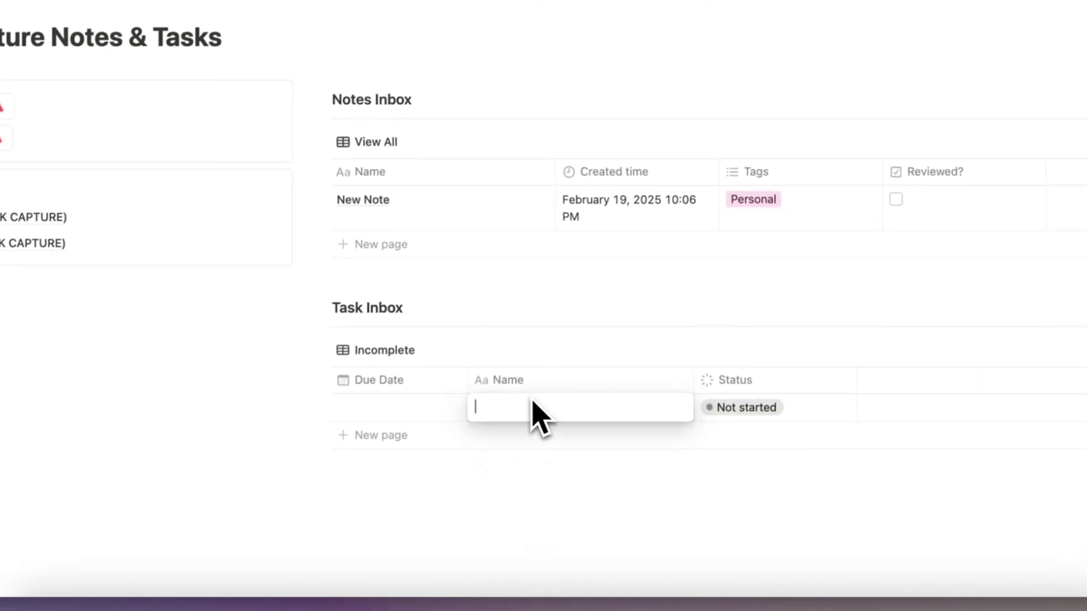
type("Remember to ")
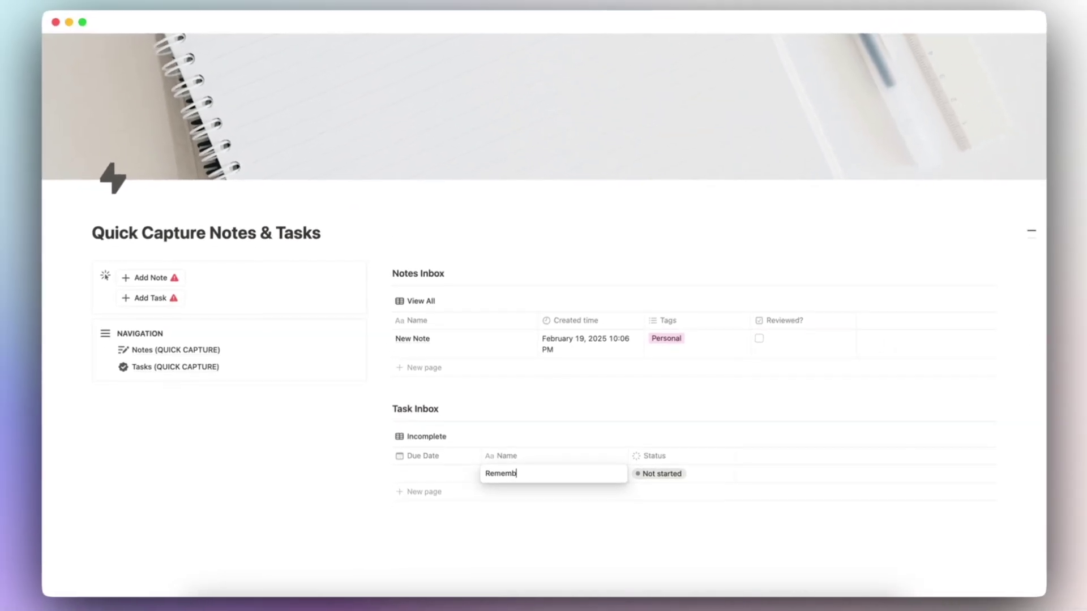
type("buy bread")
key("Return")
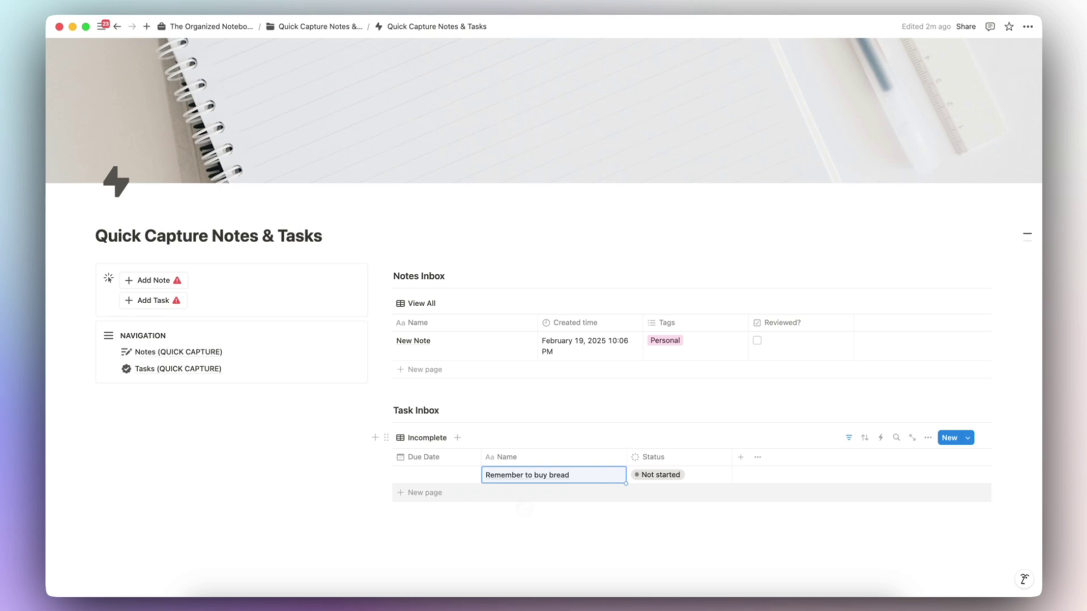
Set the due date of the "Remember to buy bread" task to February 21, 2025.
left_click(436, 476)
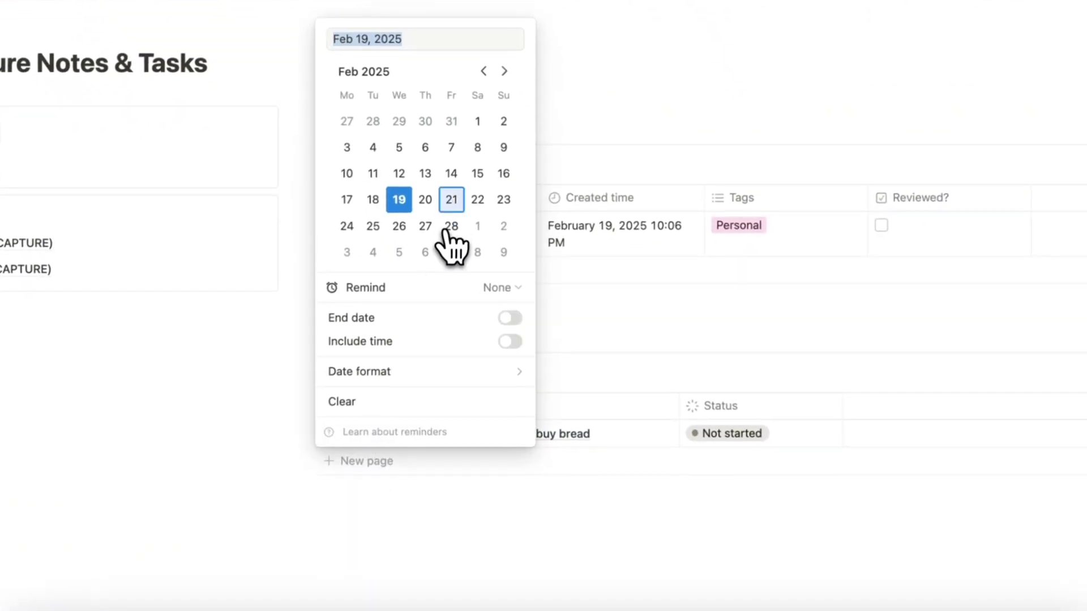
left_click(451, 199)
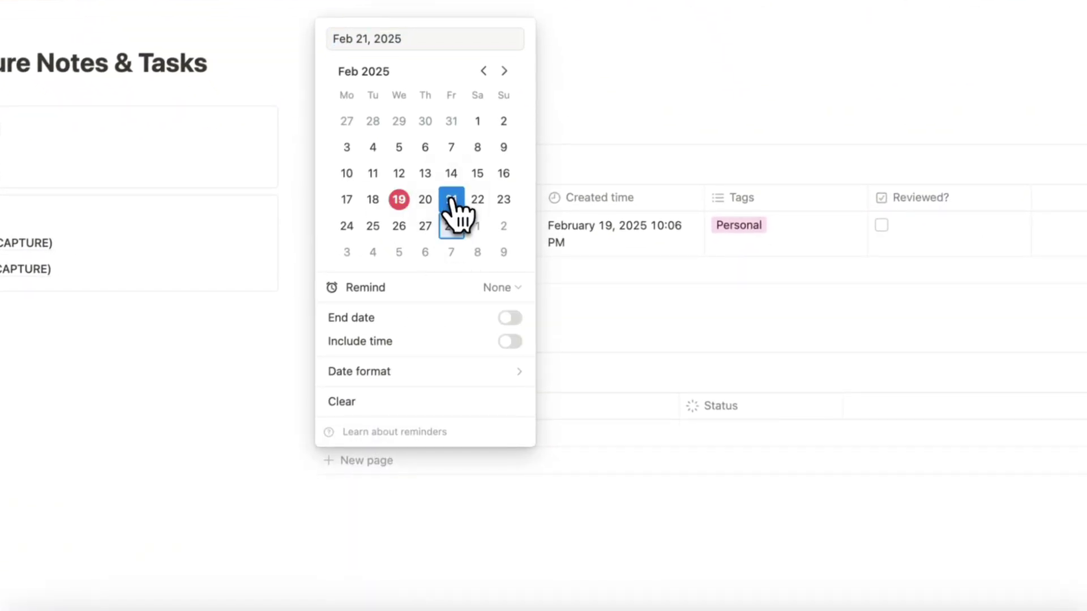
left_click(528, 528)
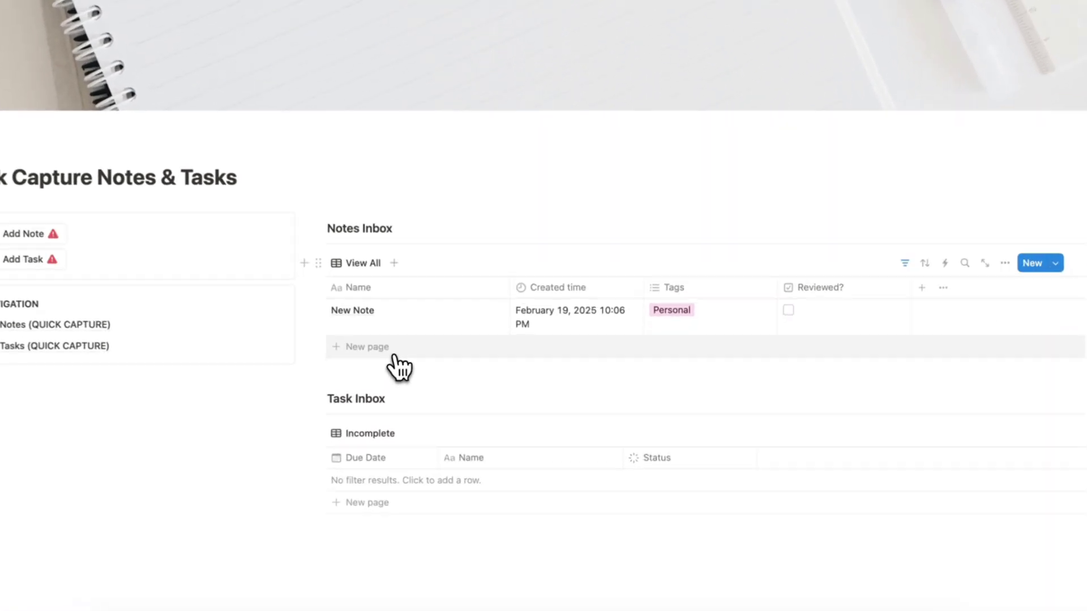
Add a note named "Quick note" with the Personal tag to the Notes Inbox table.
left_click(395, 355)
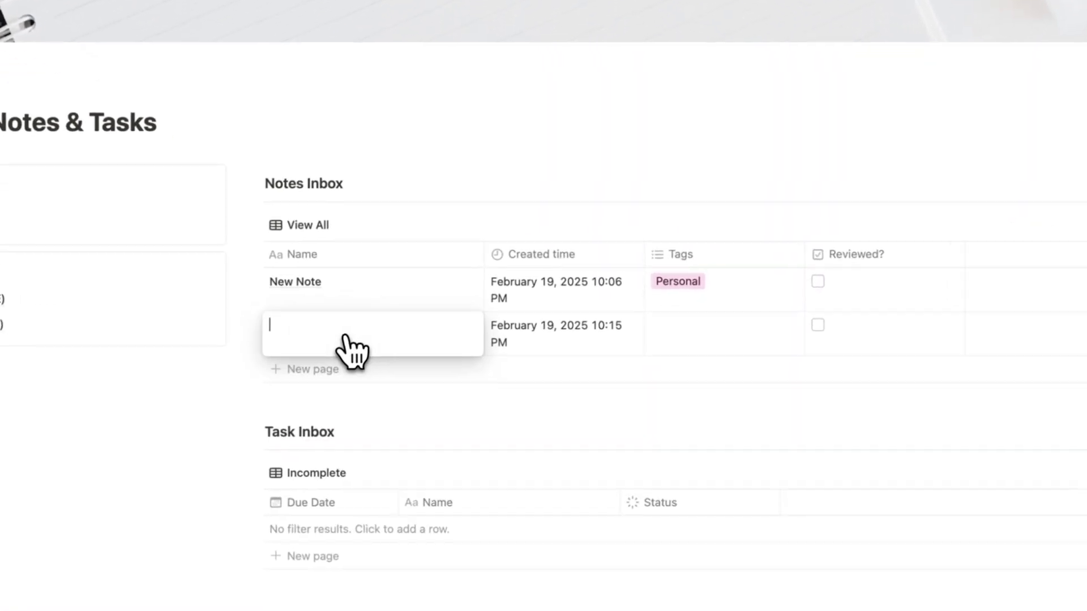
type("Quick note")
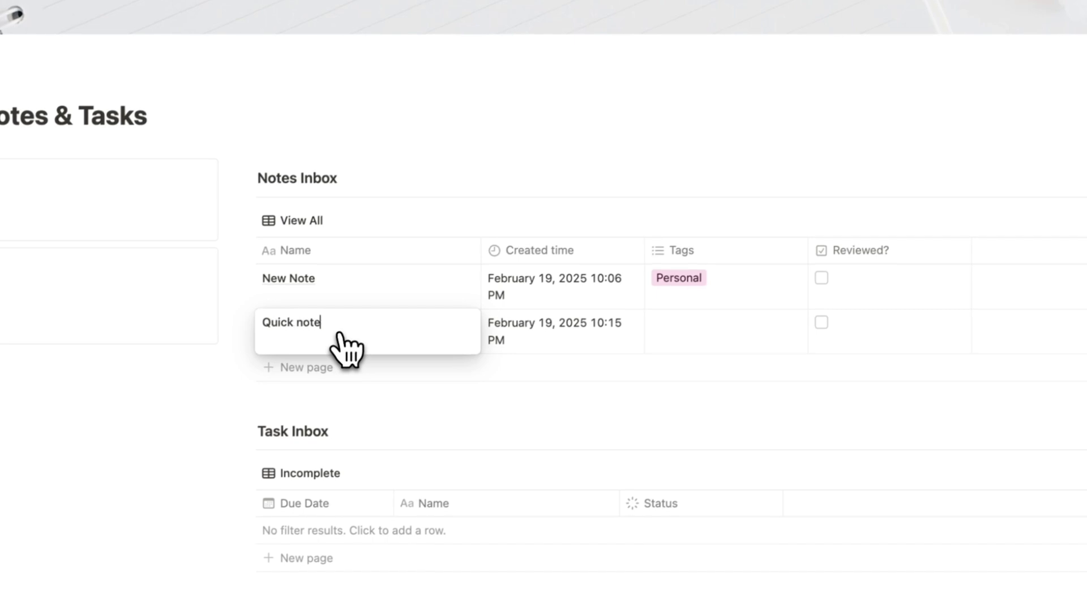
key("Escape")
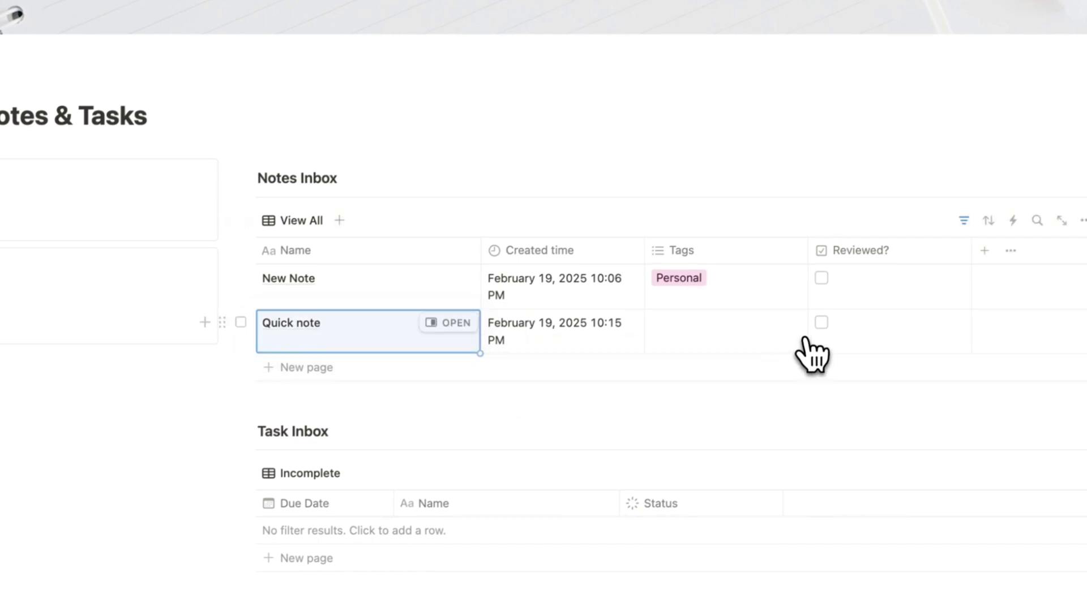
left_click(730, 328)
left_click(720, 375)
left_click(713, 300)
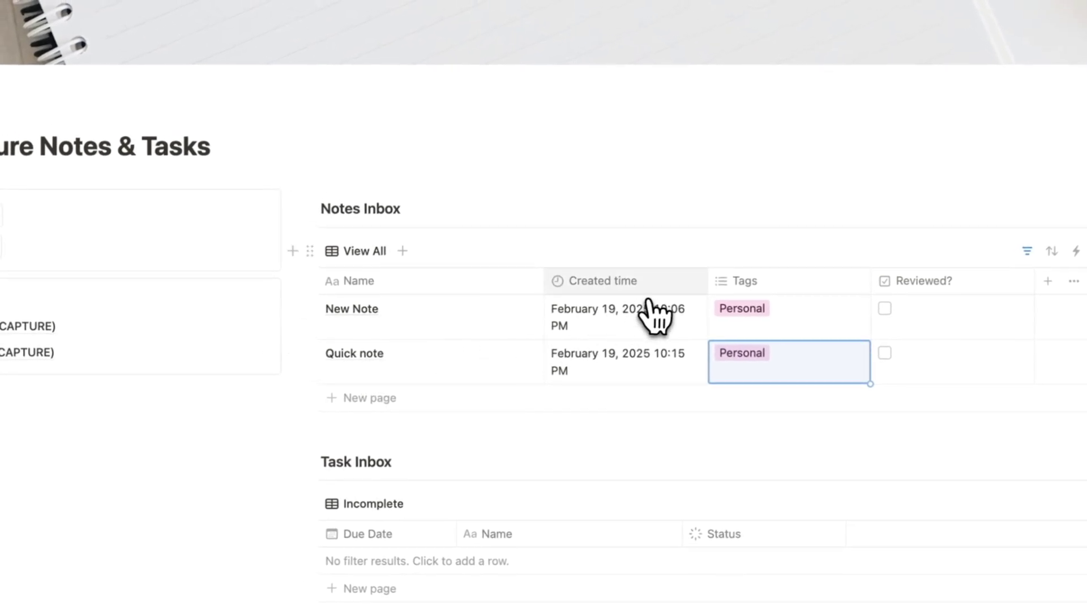
Mark both New Note and Quick note as reviewed in the Notes Inbox table.
left_click(883, 308)
left_click(884, 308)
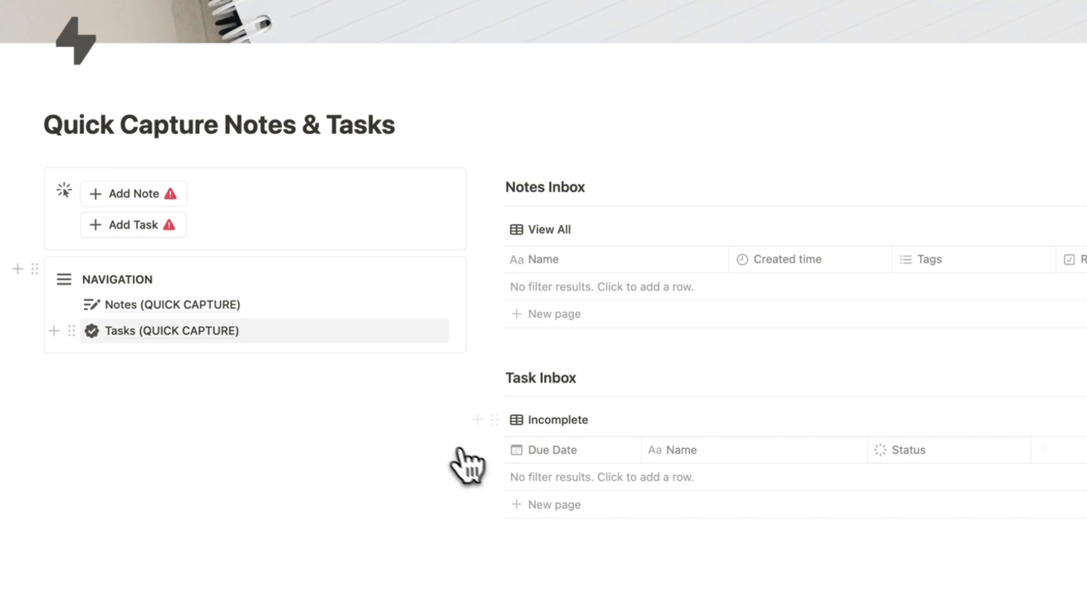
Check the entries in Notes (QUICK CAPTURE) and in the Incomplete view of Tasks (QUICK CAPTURE), and return to the Quick Capture page.
left_click(195, 306)
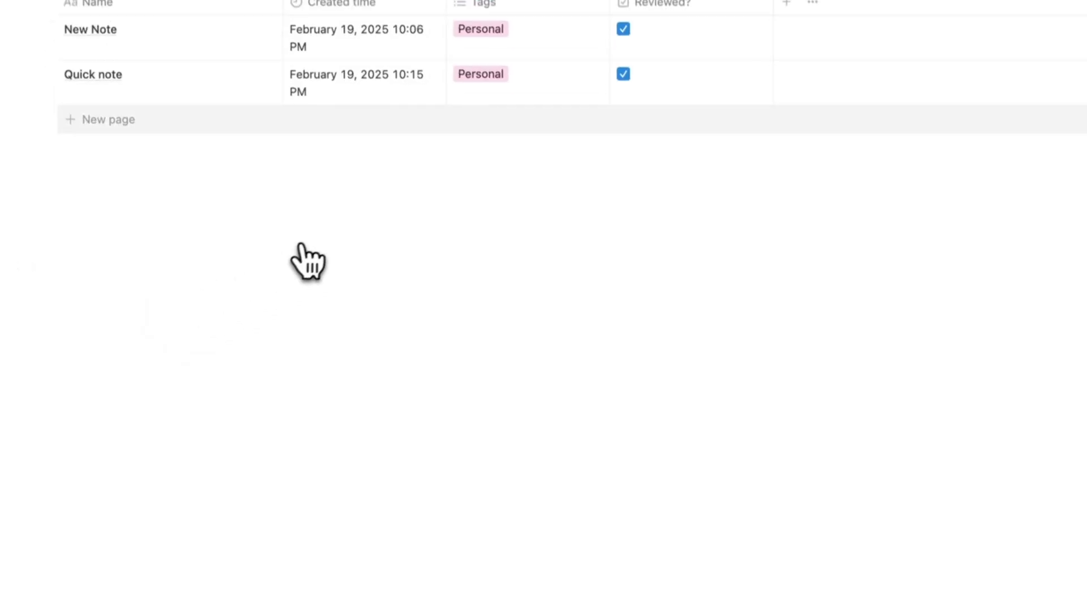
left_click(456, 36)
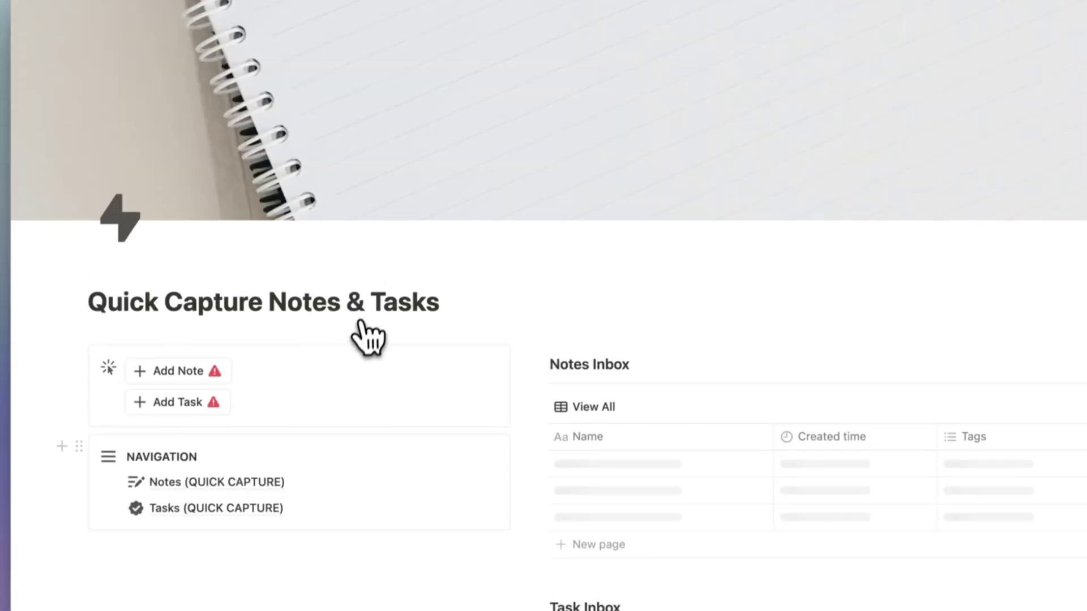
left_click(226, 507)
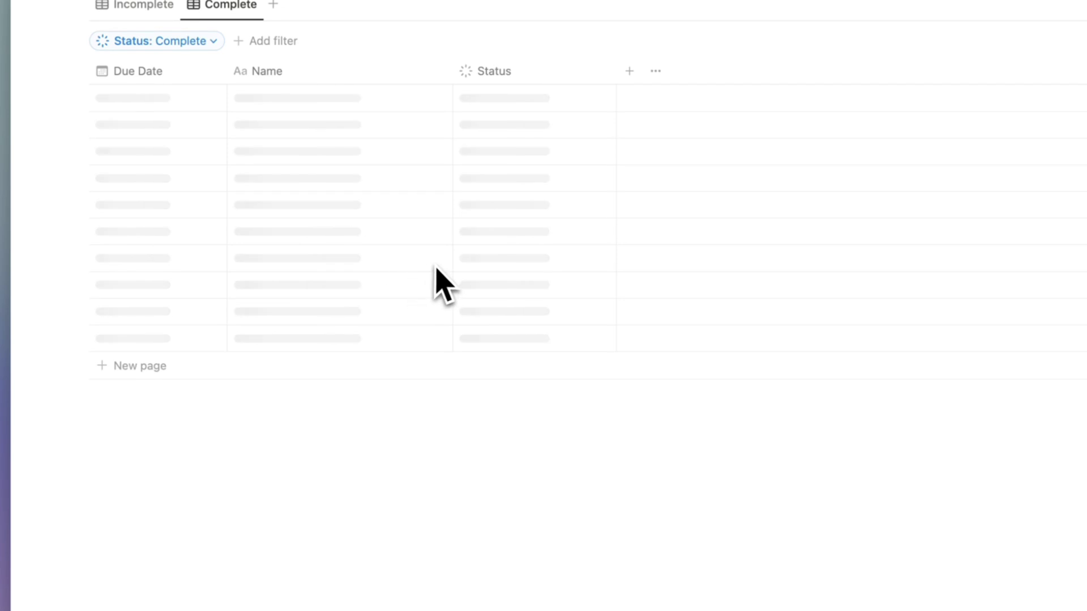
left_click(144, 5)
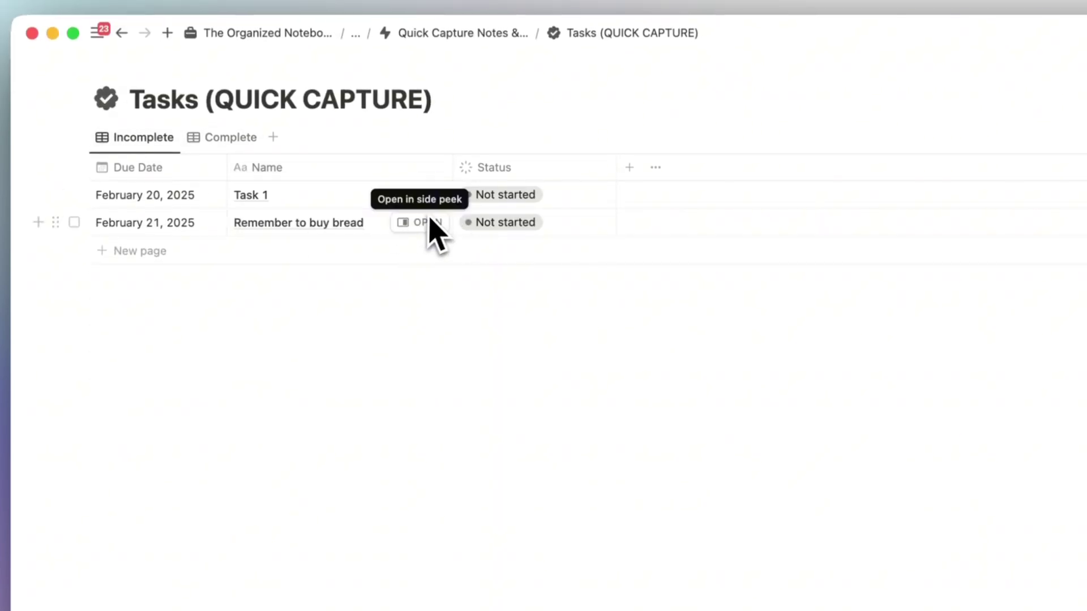
left_click(478, 33)
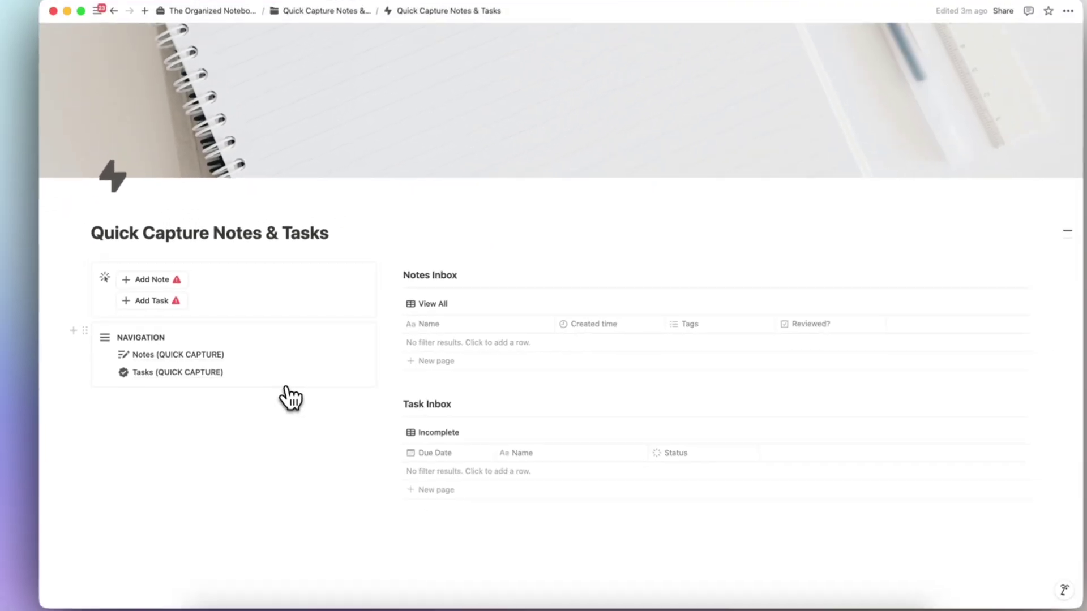
Configure the Add Note button with an action that adds a page to the Notes (QUICK CAPTURE) database.
mouse_move(209, 373)
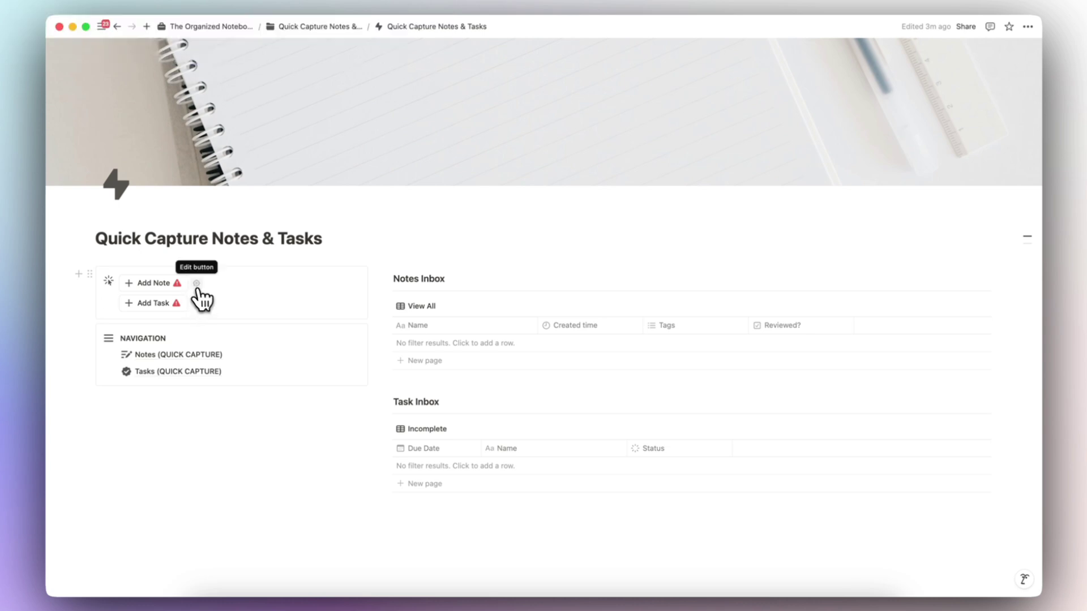
left_click(196, 284)
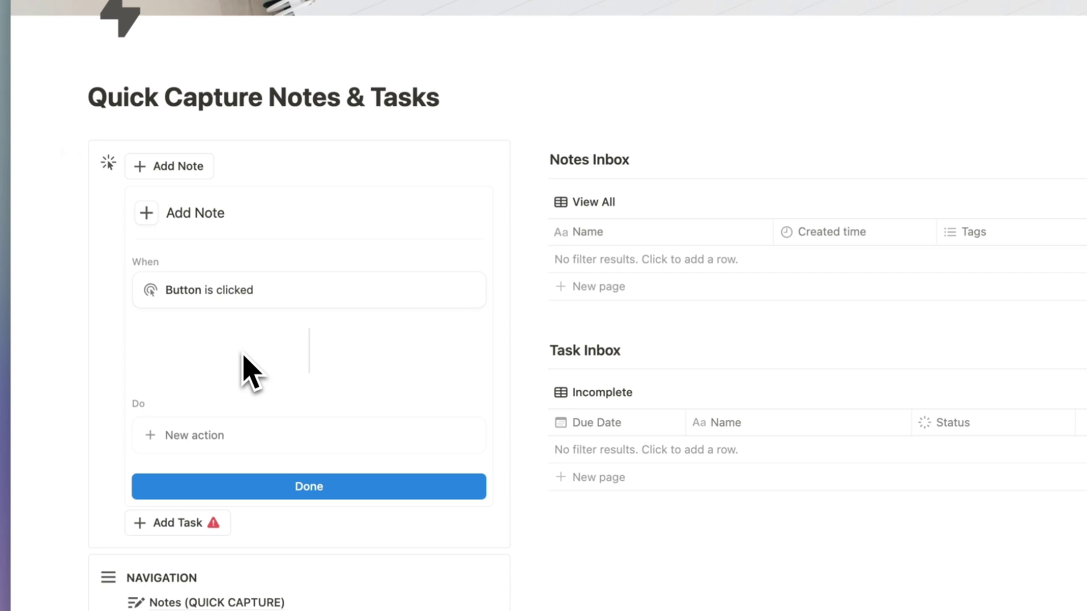
scroll(250, 371, "down", 2)
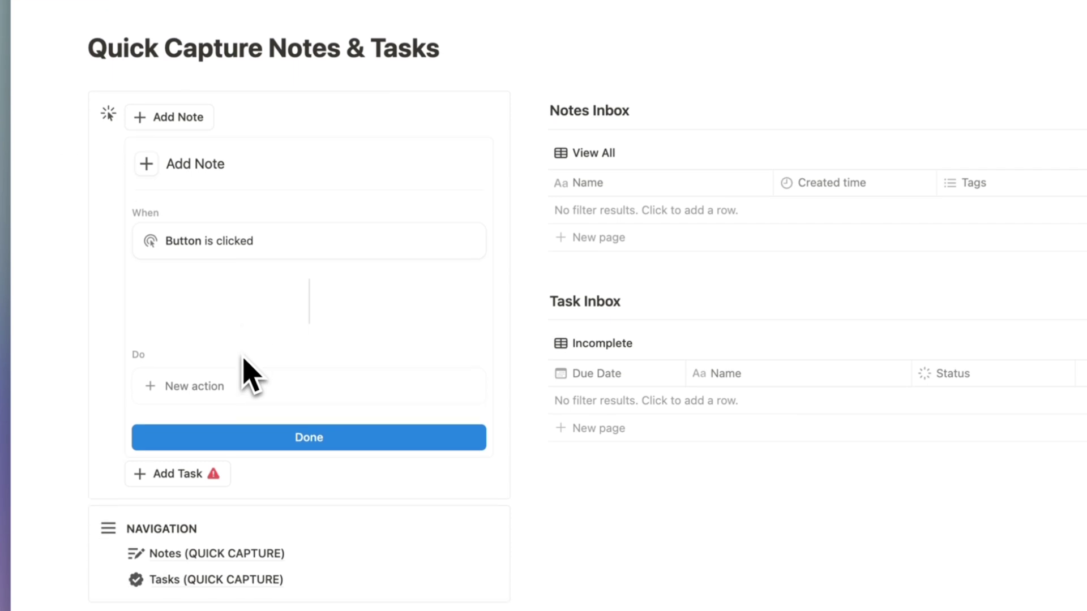
left_click(304, 403)
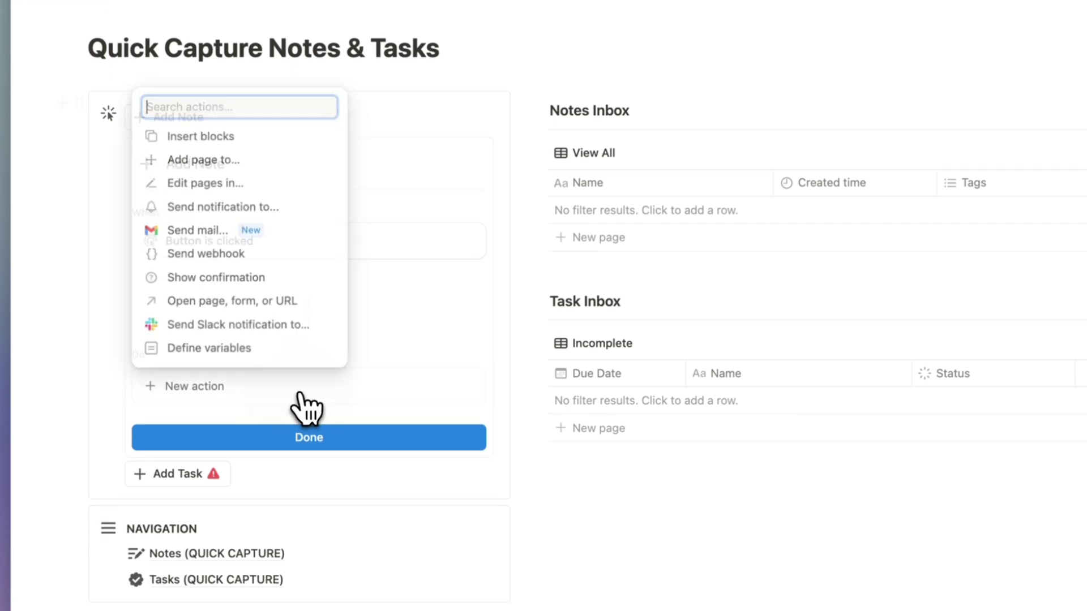
left_click(237, 164)
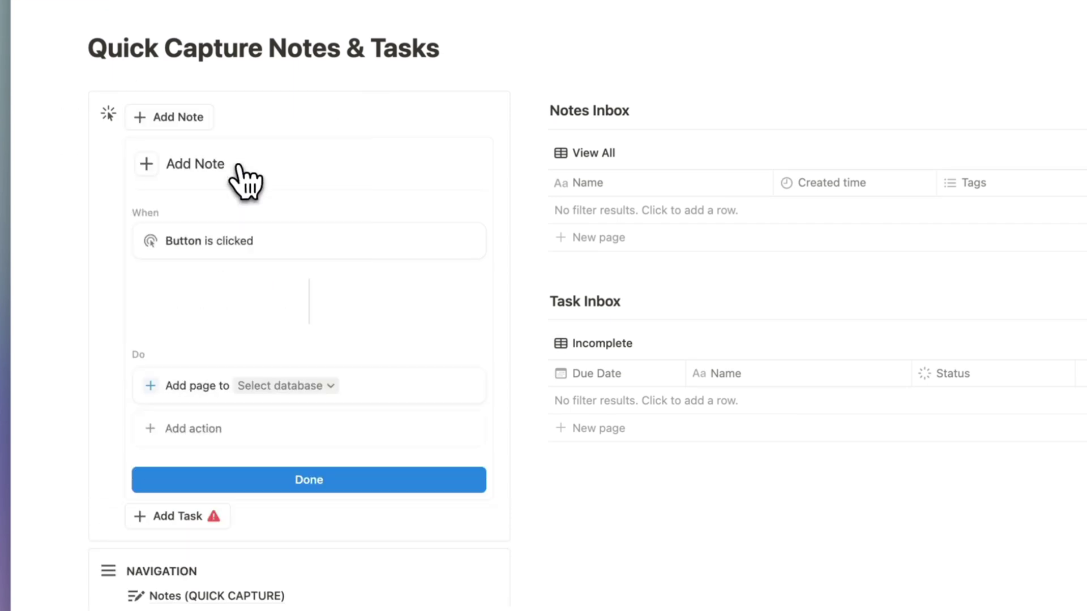
left_click(279, 387)
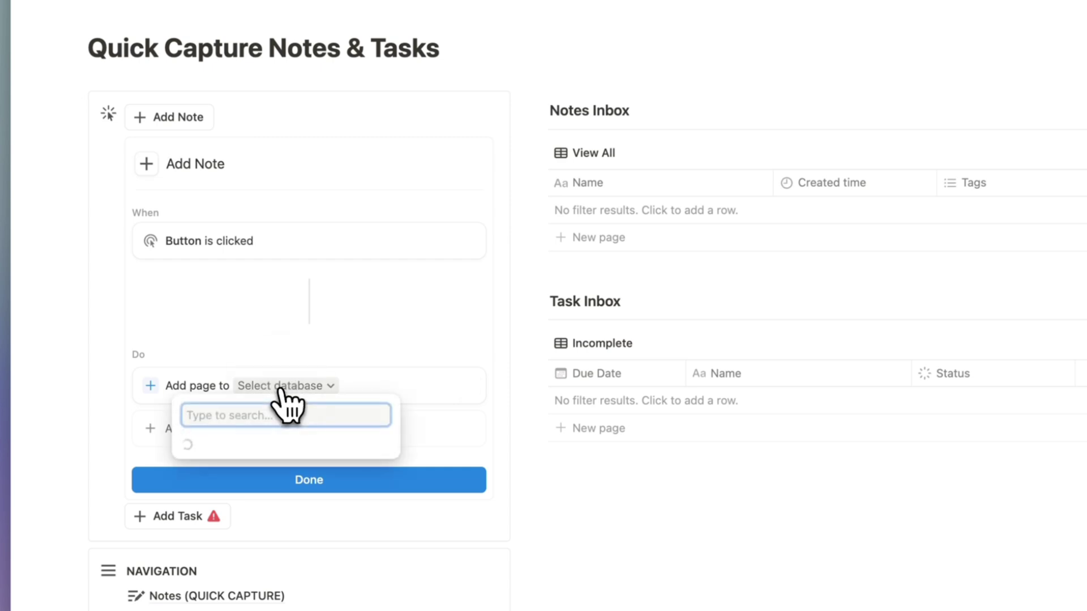
left_click(305, 510)
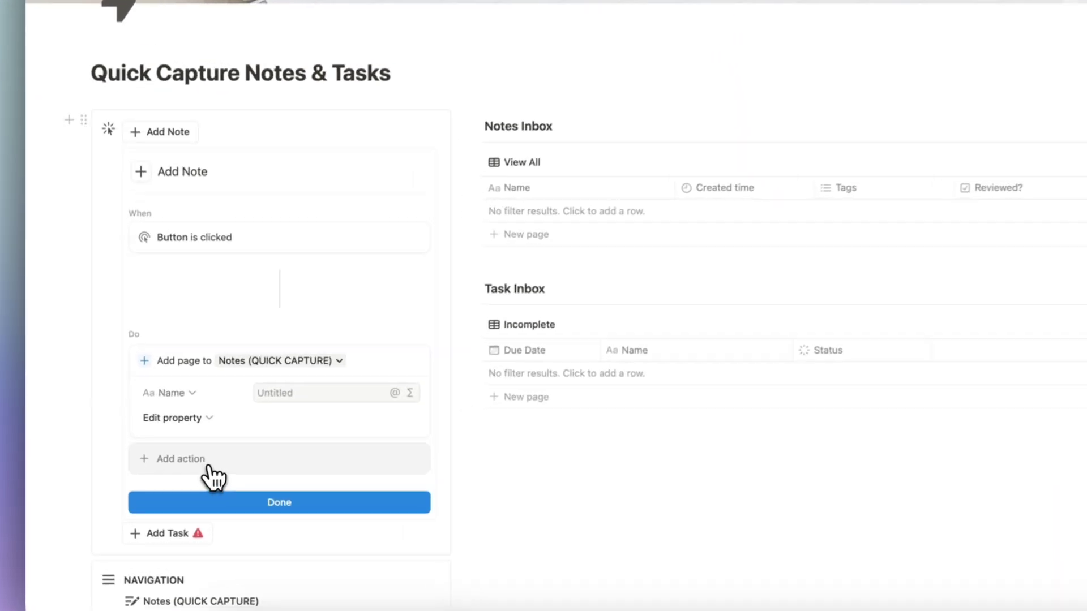
Give the Add Note button a second action that opens the added page in Center peek, and save the button.
left_click(186, 477)
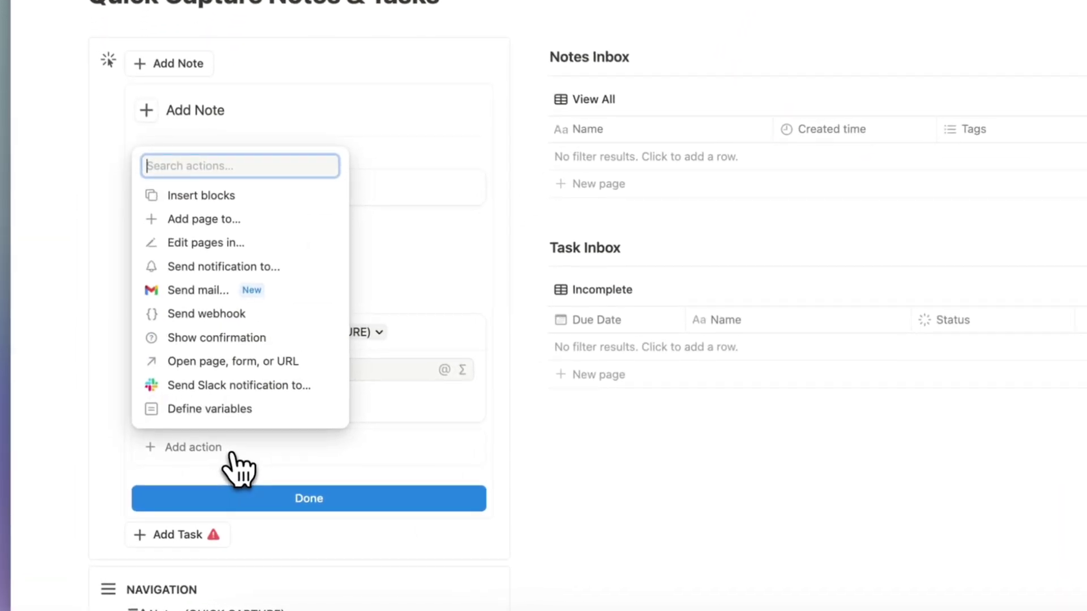
left_click(262, 362)
left_click(266, 453)
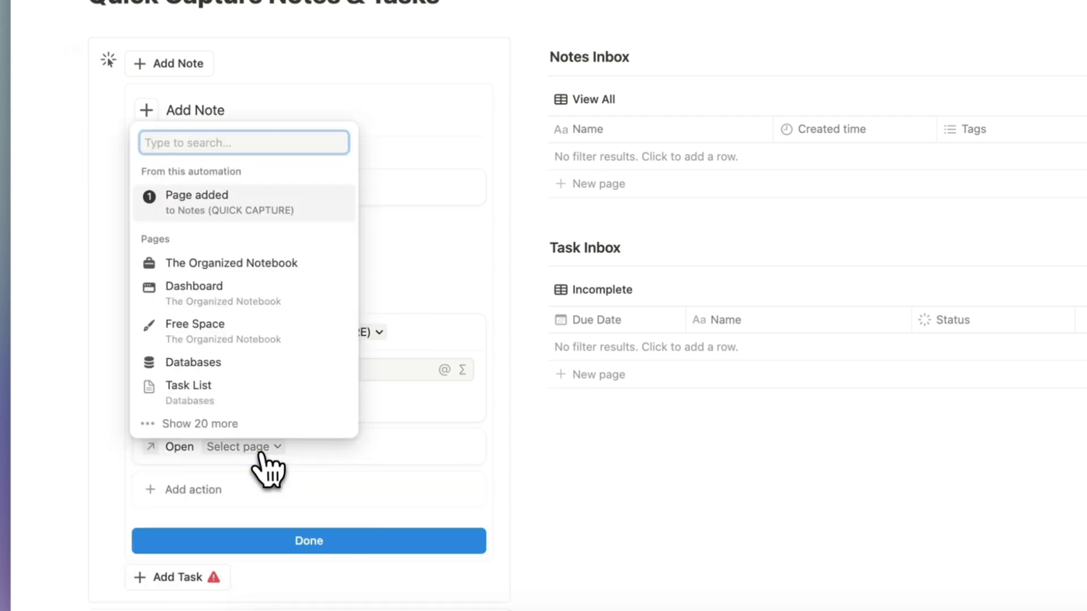
left_click(262, 193)
left_click(357, 447)
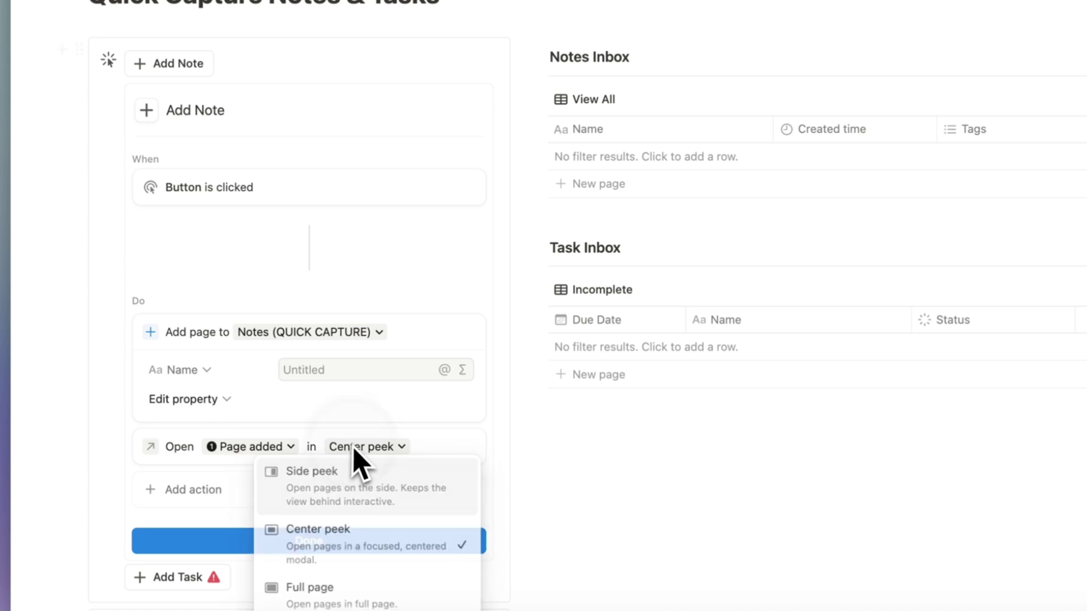
left_click(358, 447)
left_click(350, 540)
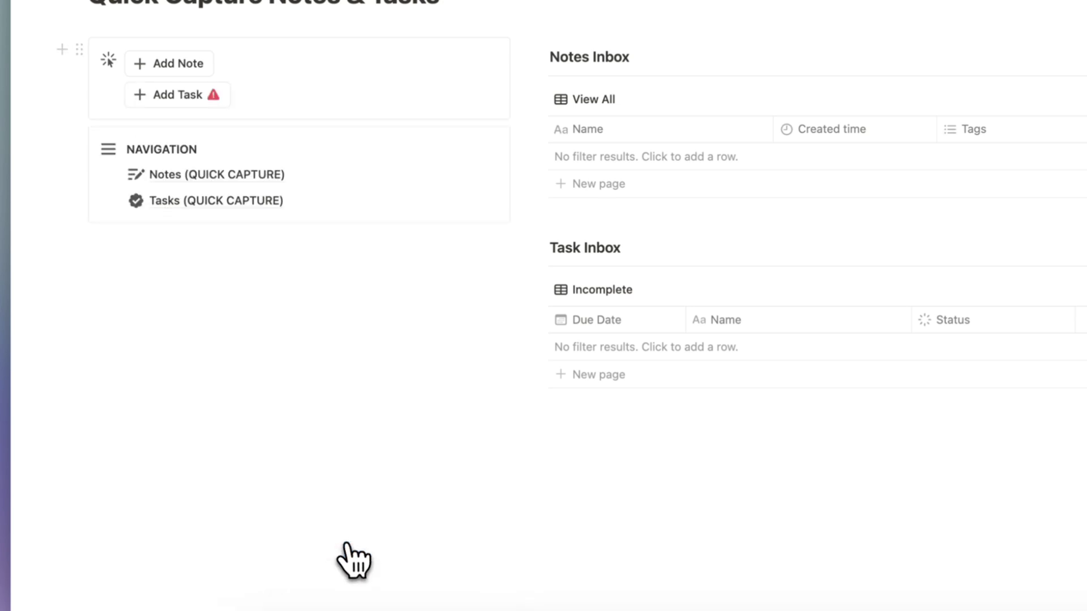
Test the Add Note button by creating a note titled "New Quick note here", and close its page.
scroll(315, 231, "up", 5)
left_click(180, 271)
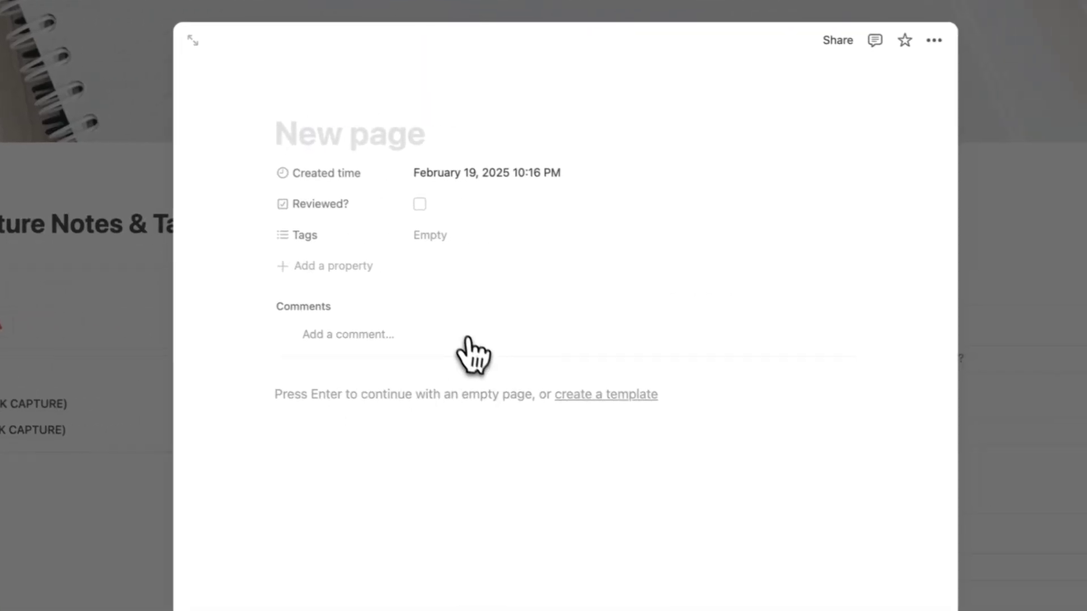
type("New Quick note here")
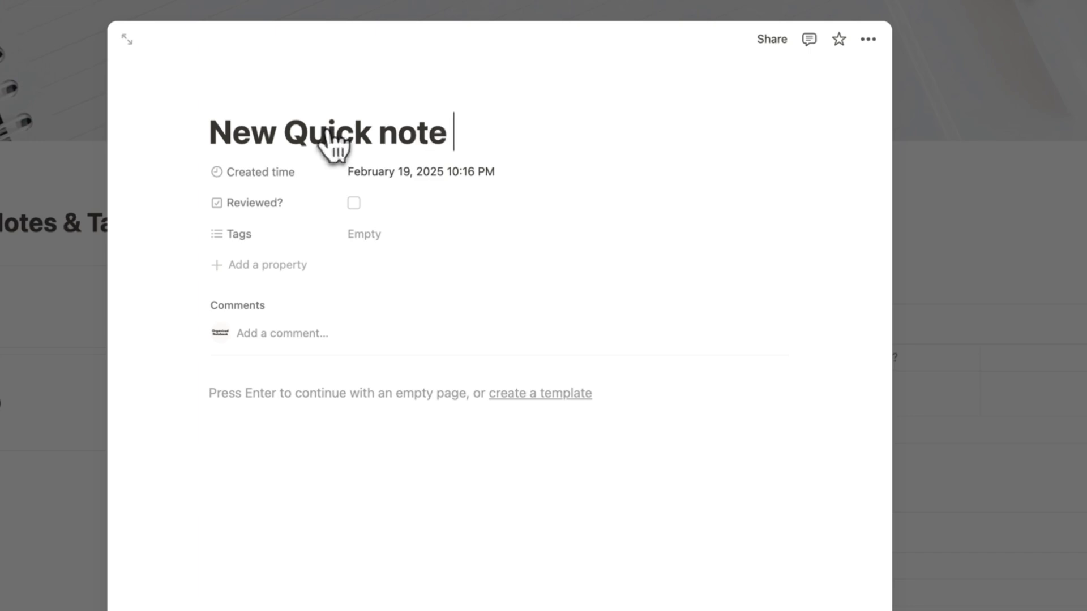
left_click(1061, 263)
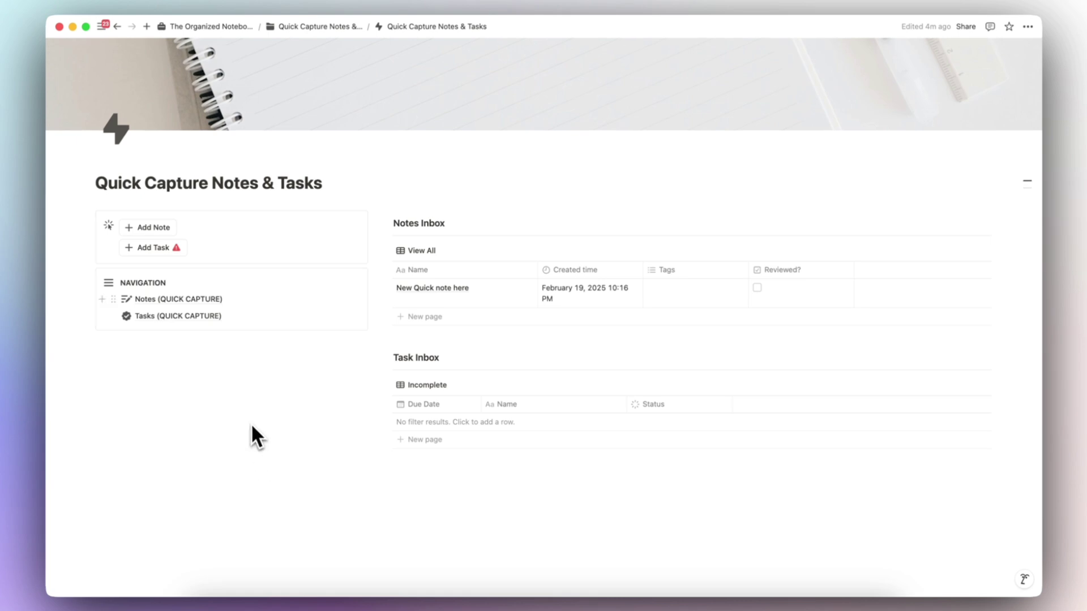
Configure the Add Task button to add a page to Tasks (QUICK CAPTURE) with Status set to Not started.
left_click(198, 250)
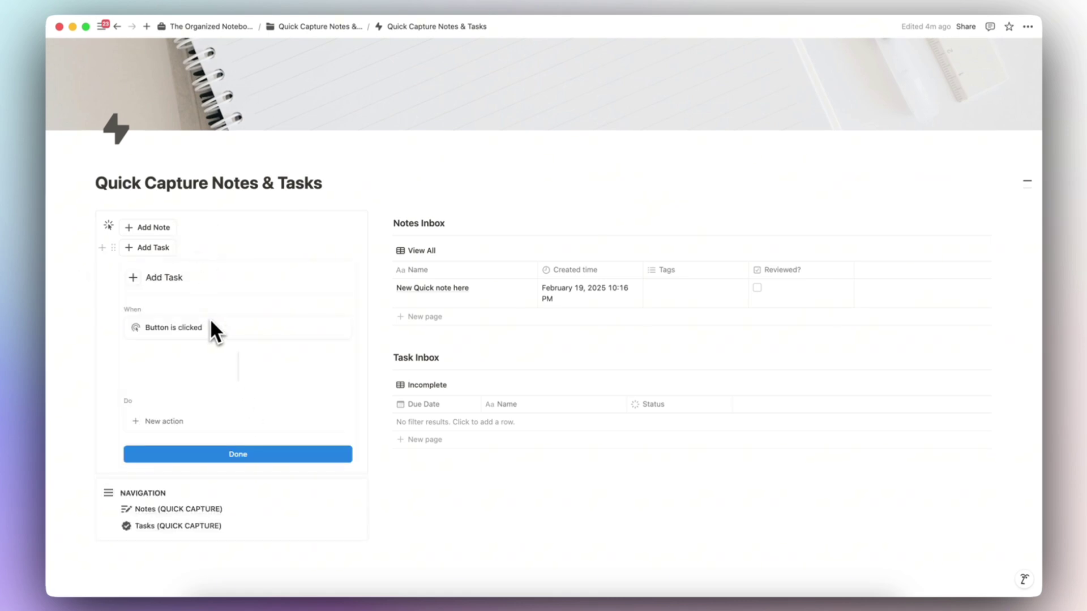
left_click(223, 421)
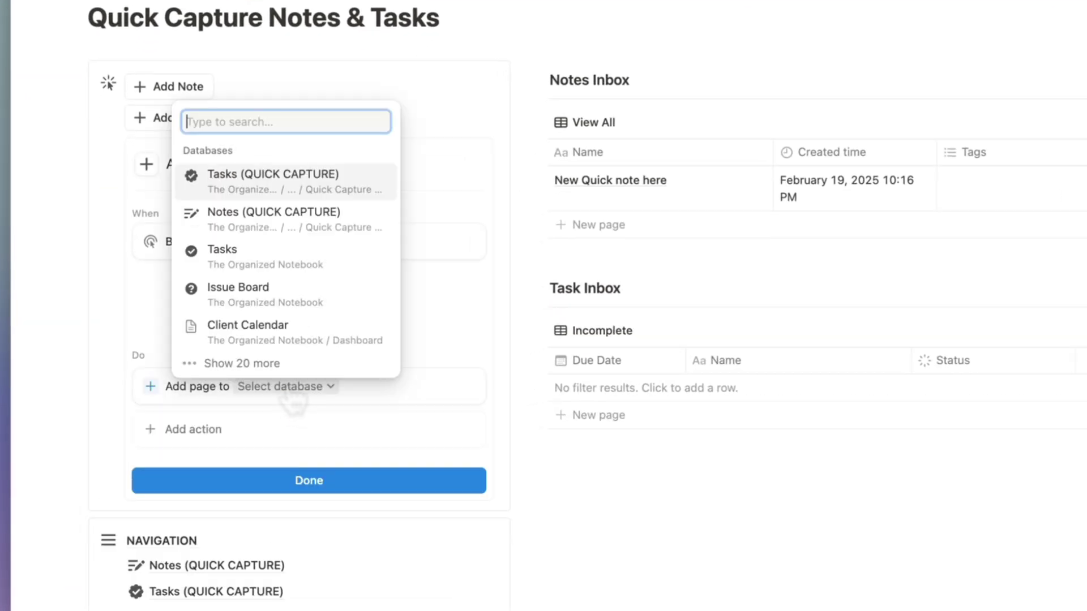
left_click(309, 182)
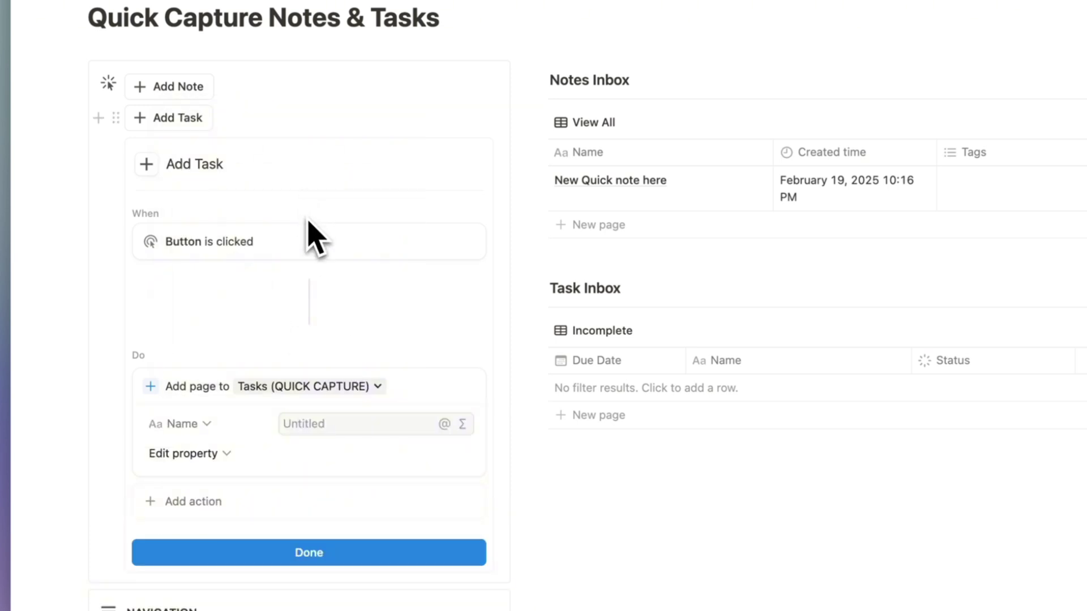
left_click(220, 453)
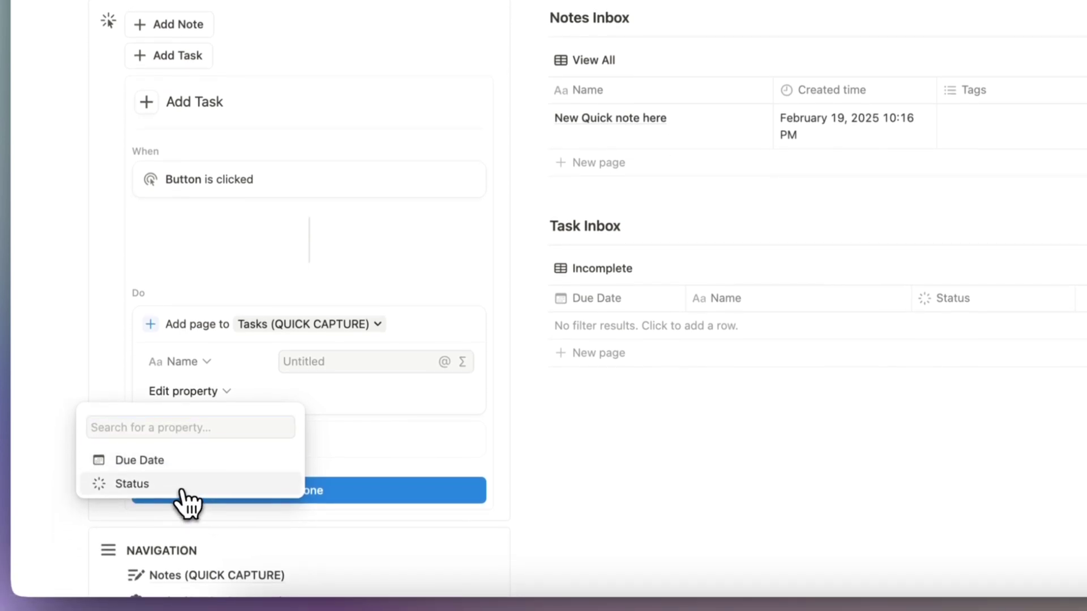
left_click(182, 521)
left_click(325, 391)
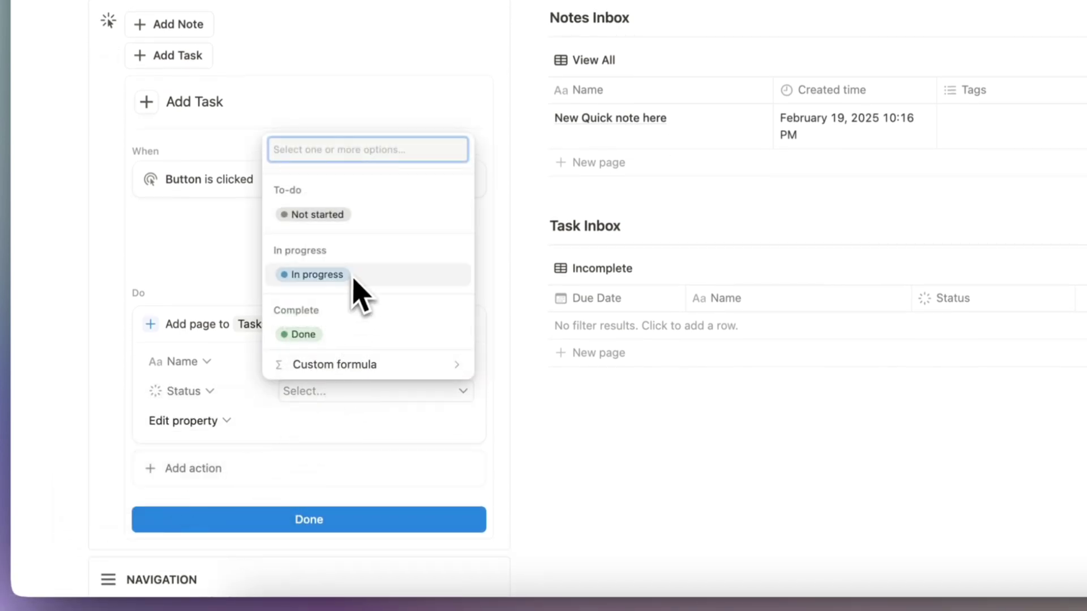
left_click(343, 218)
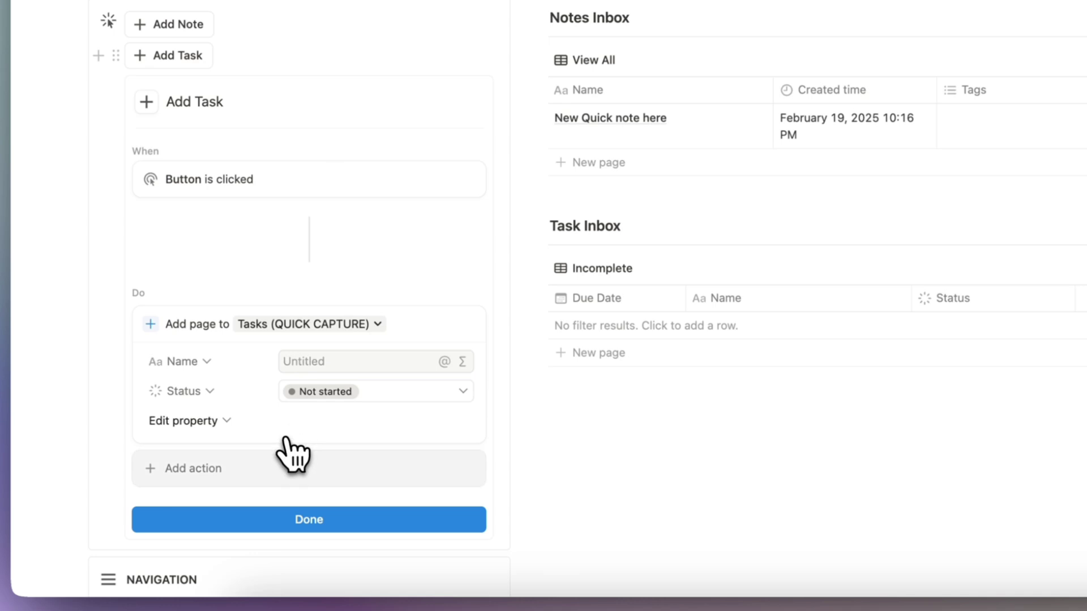
Give the Add Task button a second action that opens the added page in Center peek, and save the button.
left_click(252, 475)
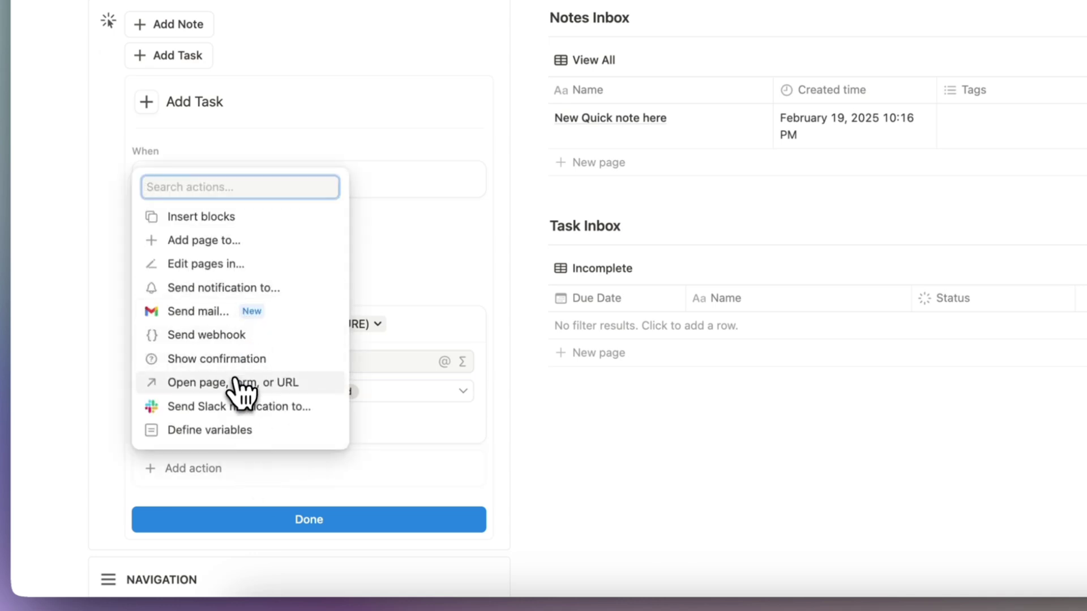
left_click(237, 383)
left_click(260, 468)
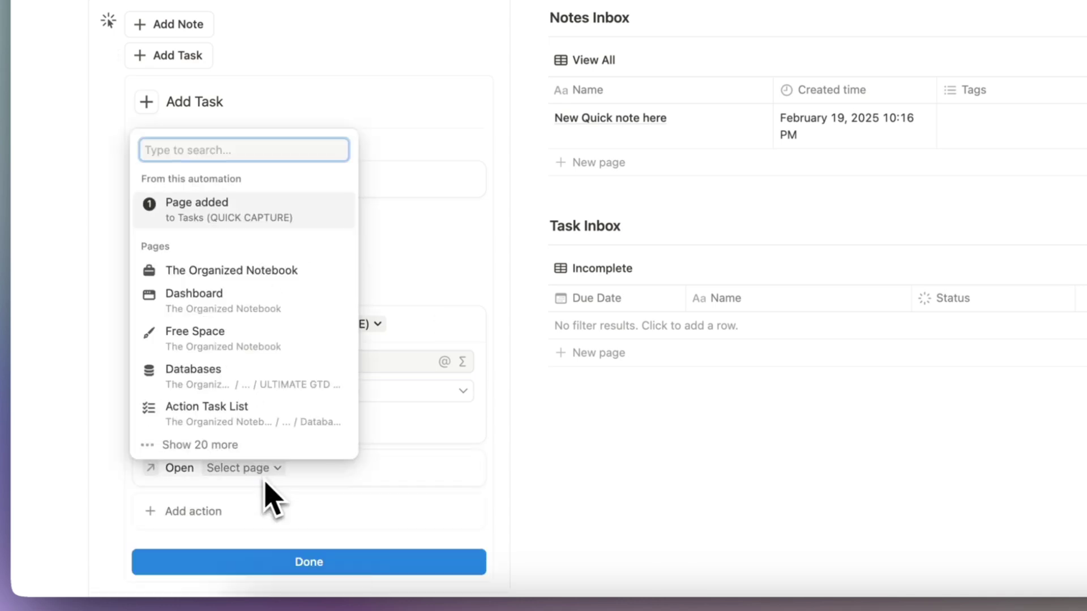
left_click(251, 213)
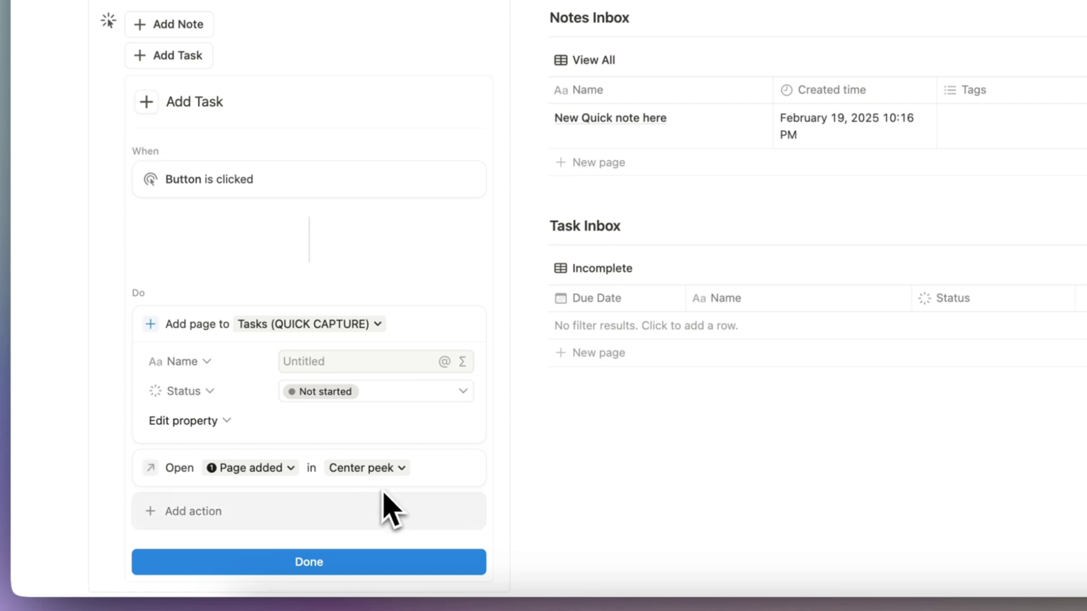
left_click(387, 566)
Test the Add Task button by creating a task titled "new task", and close its page.
scroll(376, 317, "up", 5)
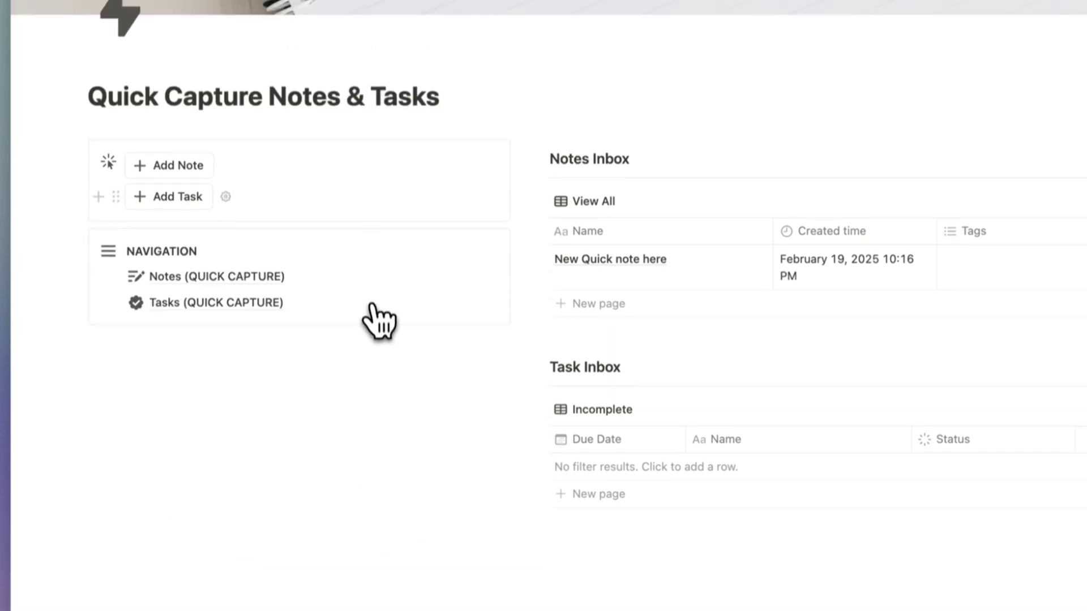
left_click(190, 334)
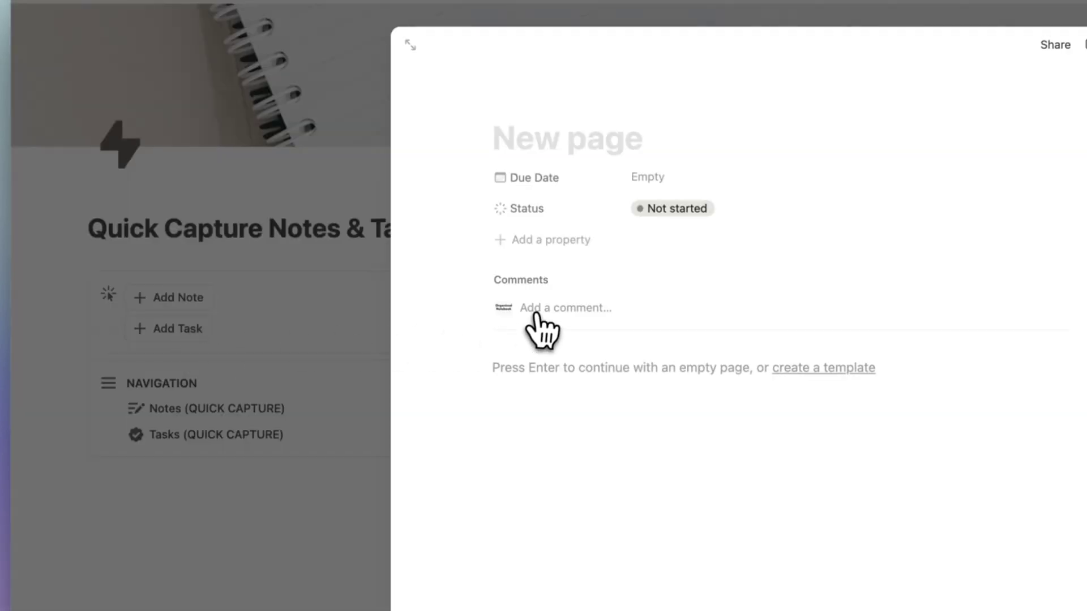
type("new task")
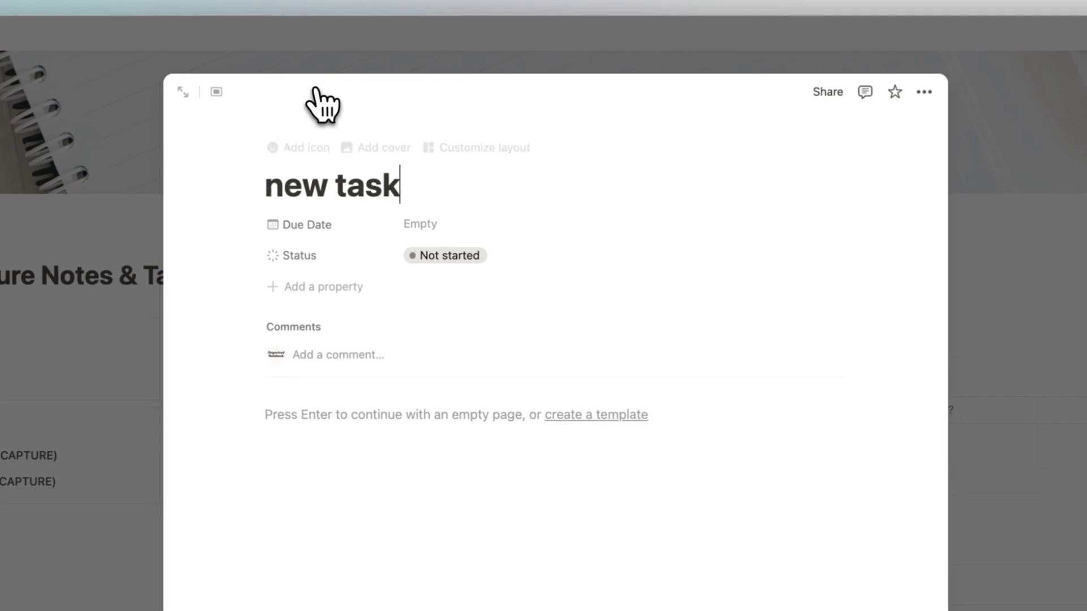
left_click(1038, 331)
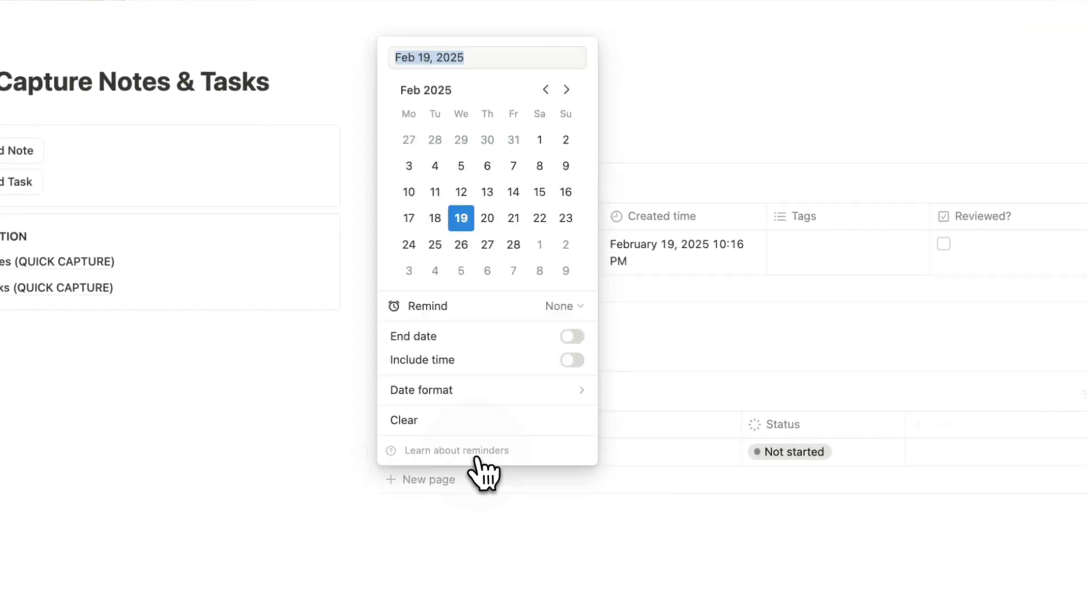
Set the due date of "new task" in the Task Inbox to February 21, 2025, and check the task in Tasks (QUICK CAPTURE).
left_click(478, 453)
left_click(517, 226)
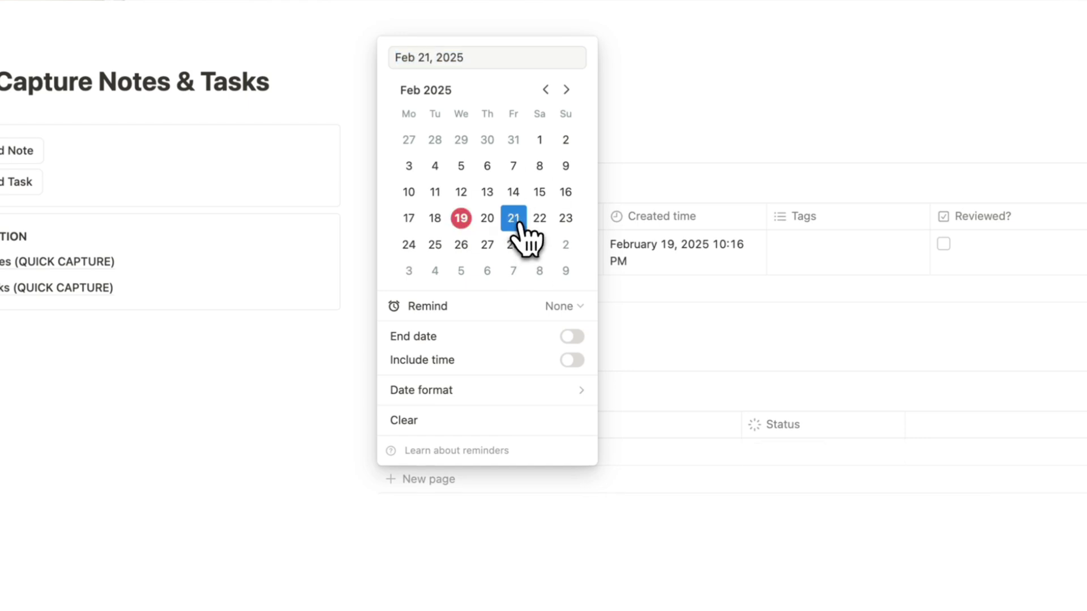
left_click(713, 171)
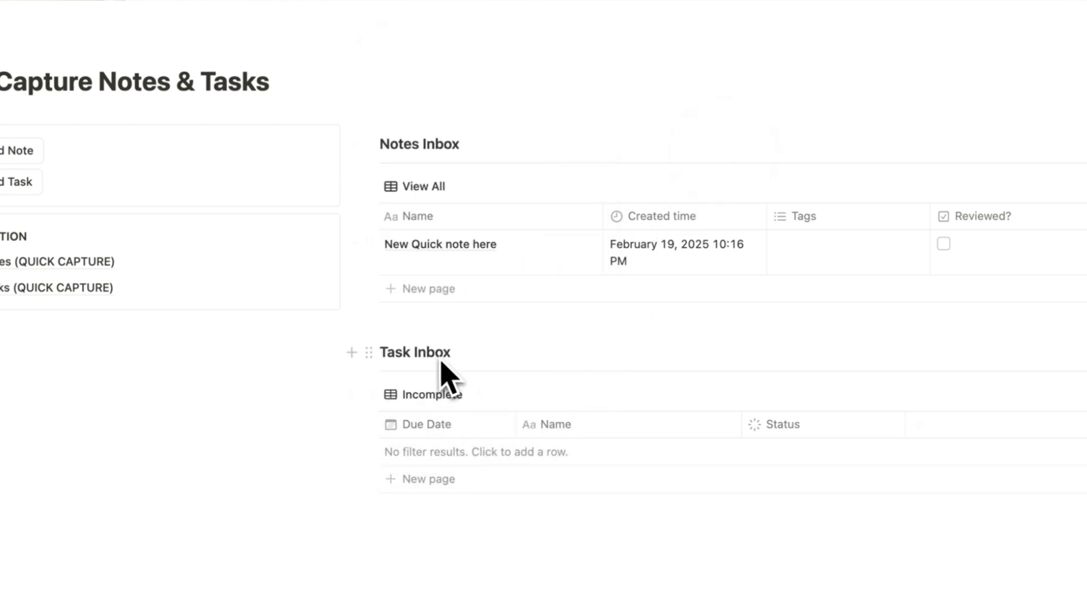
left_click(131, 288)
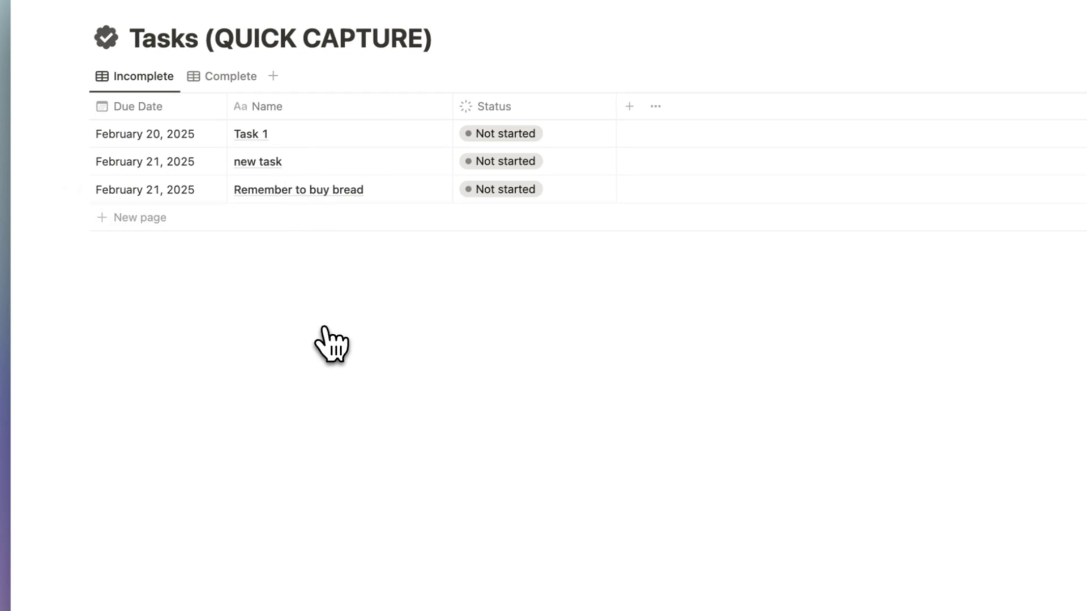
left_click(448, 56)
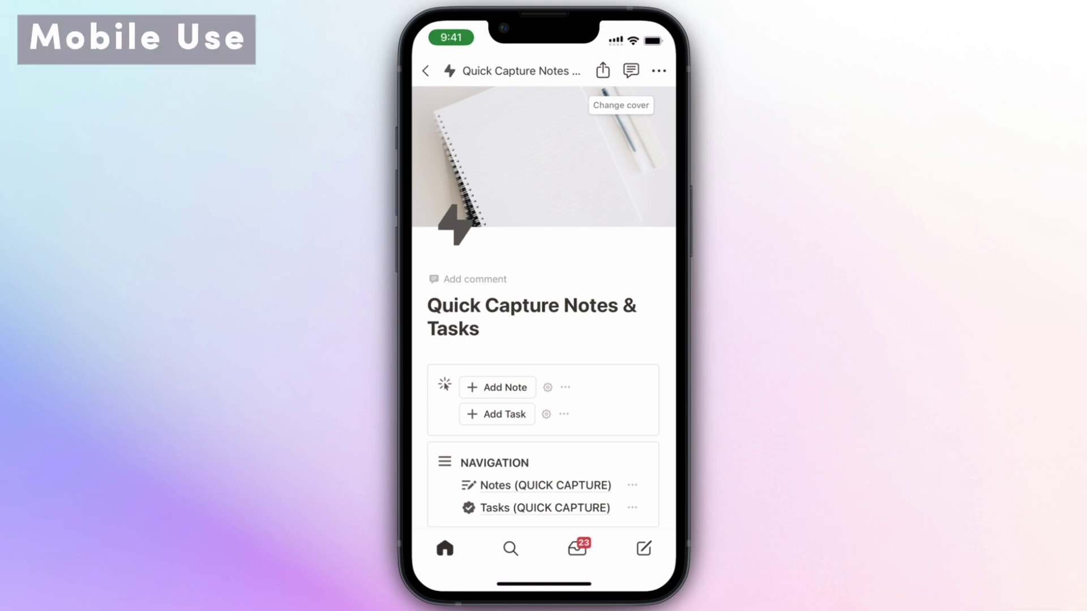
On the mobile Quick Capture page, use the Add Note button to create "Add a new note" and check it in the Notes Inbox.
scroll(544, 305, "down", 3)
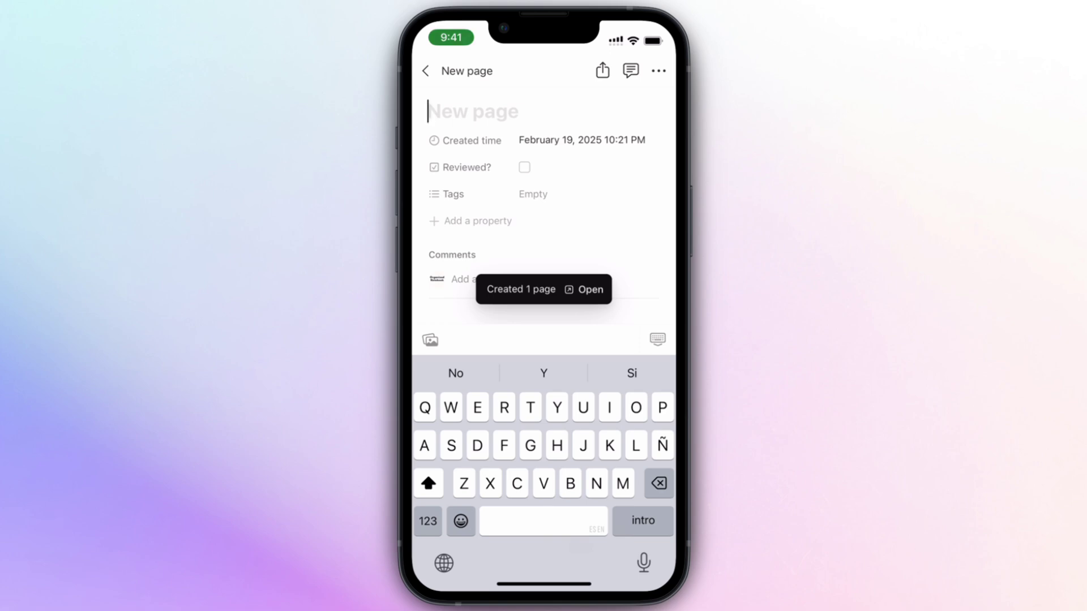
type("Add a ne")
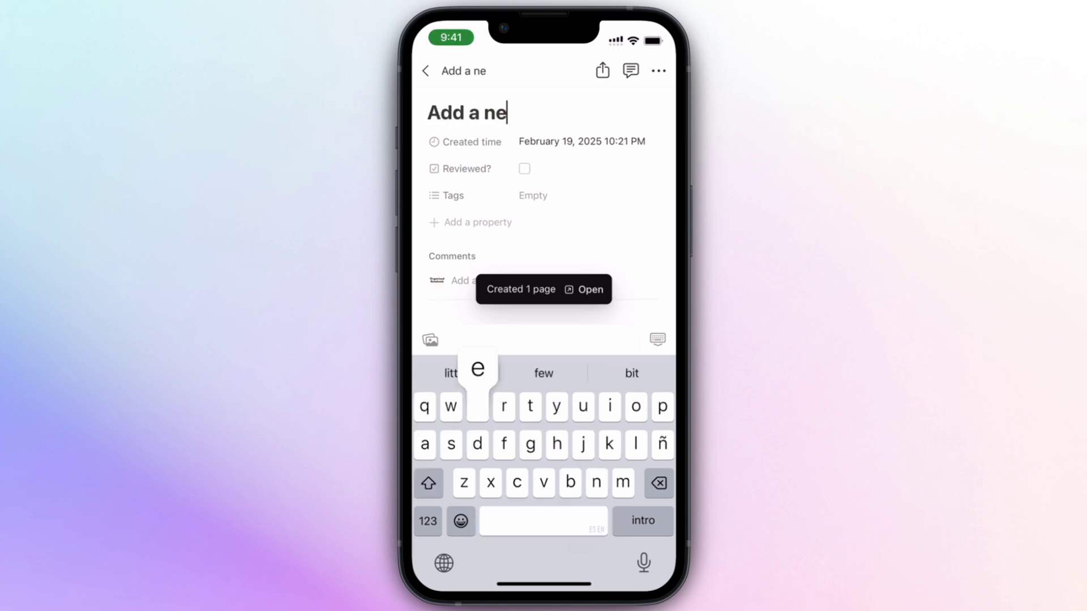
type("w note")
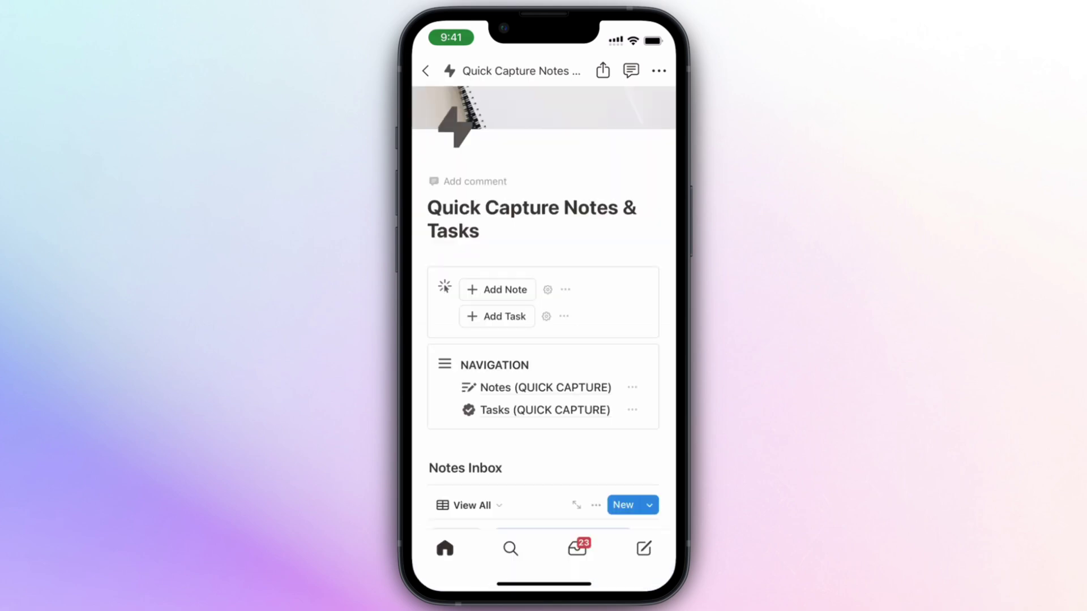
scroll(543, 306, "down", 10)
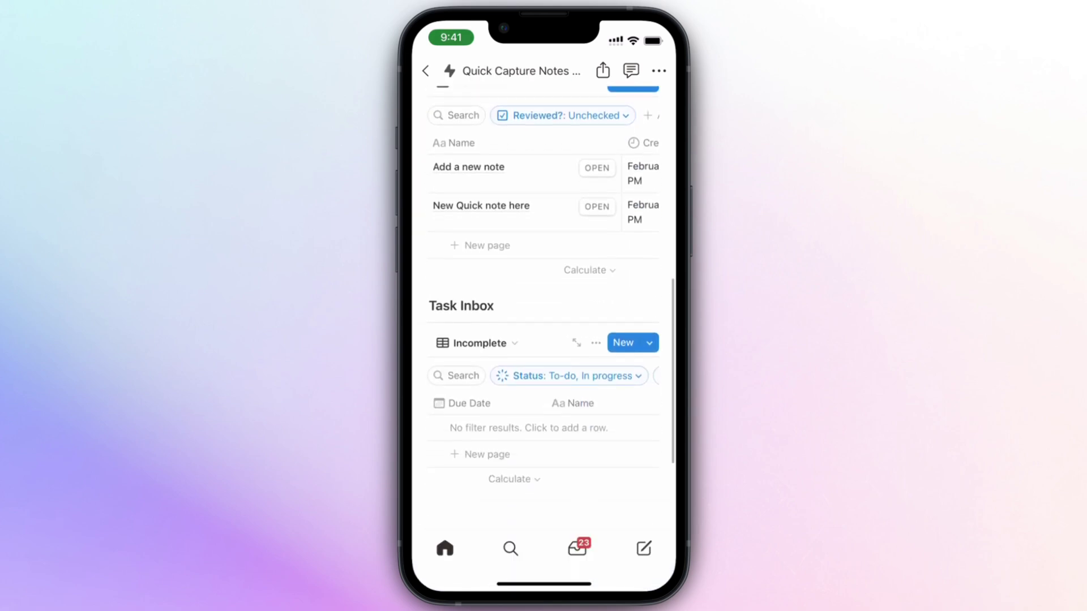
Use the Add Task button on mobile to create "New task" and check it in the Task Inbox.
scroll(544, 305, "up", 8)
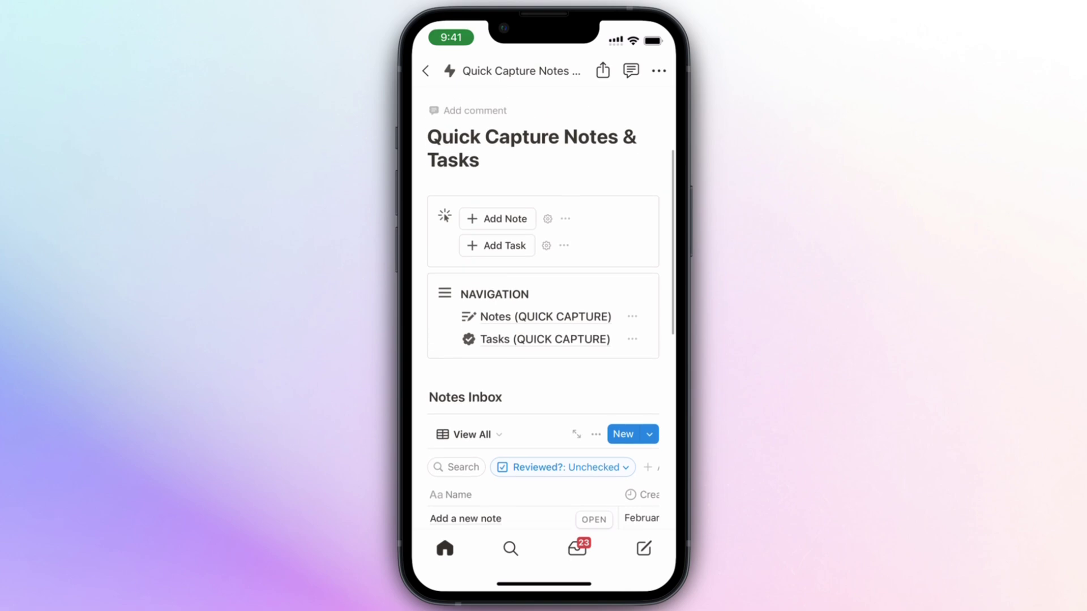
left_click(497, 245)
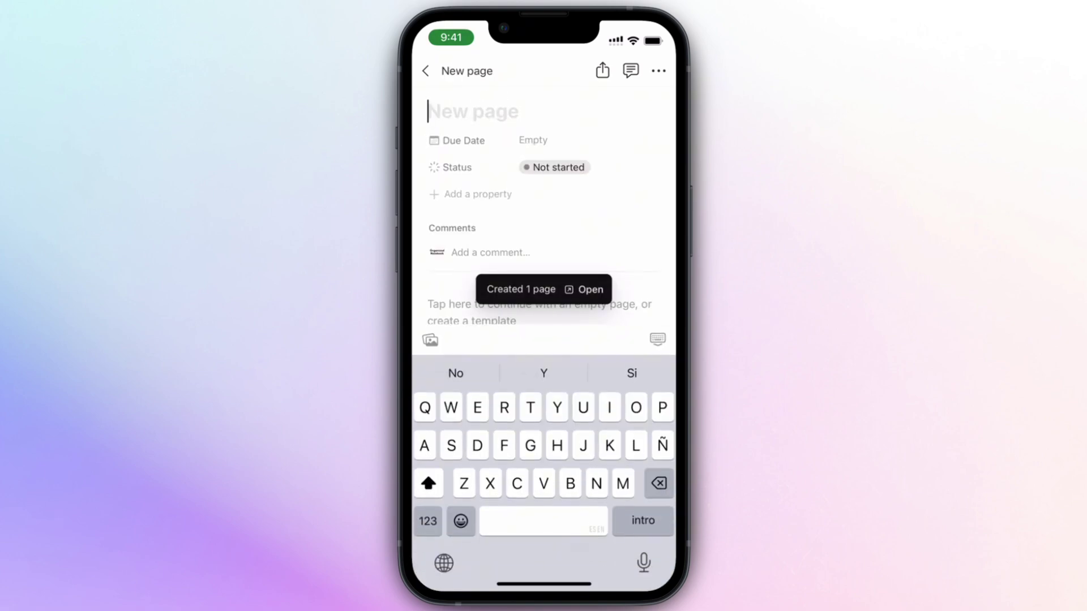
type("New t")
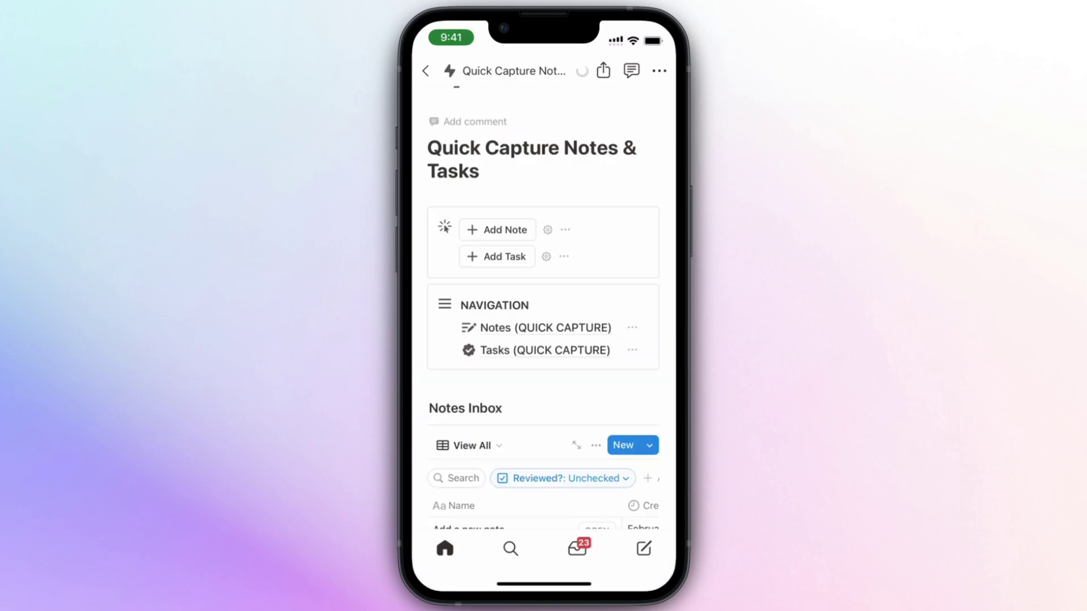
scroll(543, 306, "down", 5)
scroll(543, 306, "down", 3)
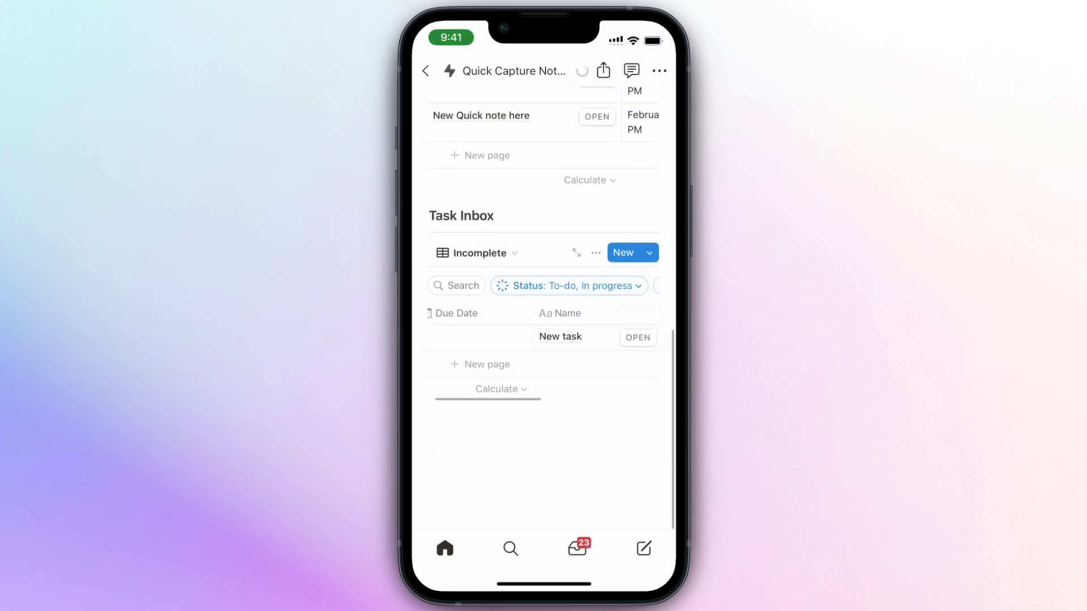
Leave the Quick Capture page for the phone's home screen and find Notion in the widget gallery.
scroll(543, 306, "up", 6)
scroll(543, 305, "up", 5)
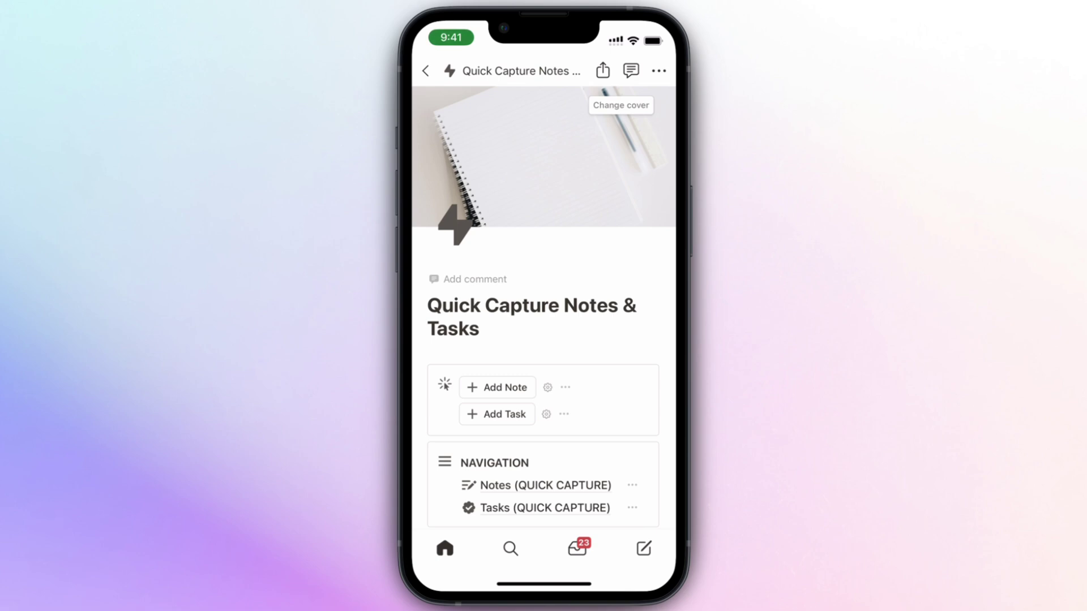
left_click_drag(544, 584, 543, 396)
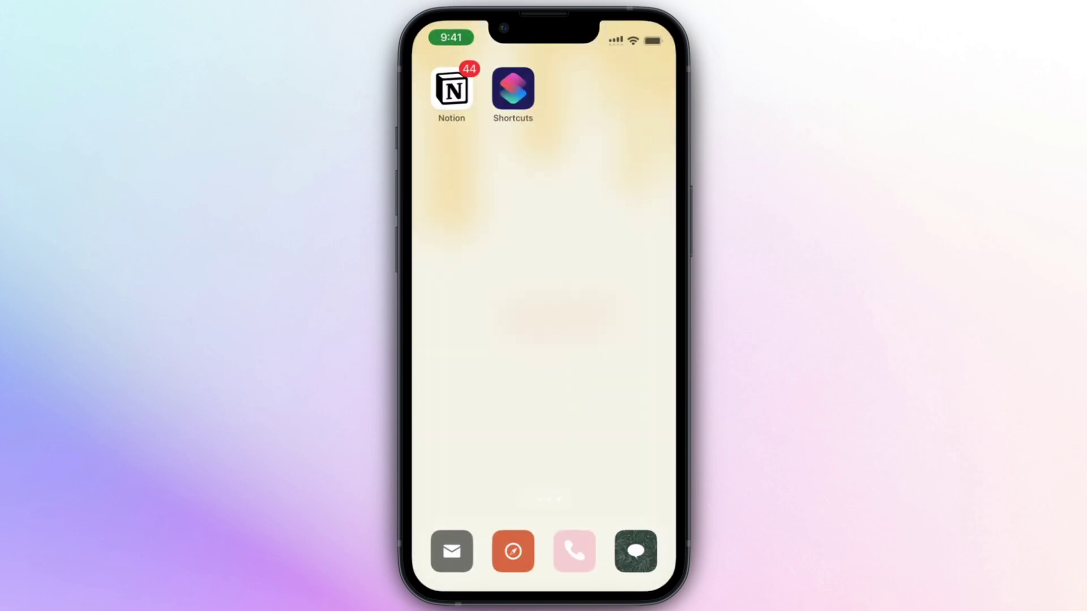
left_click(611, 227)
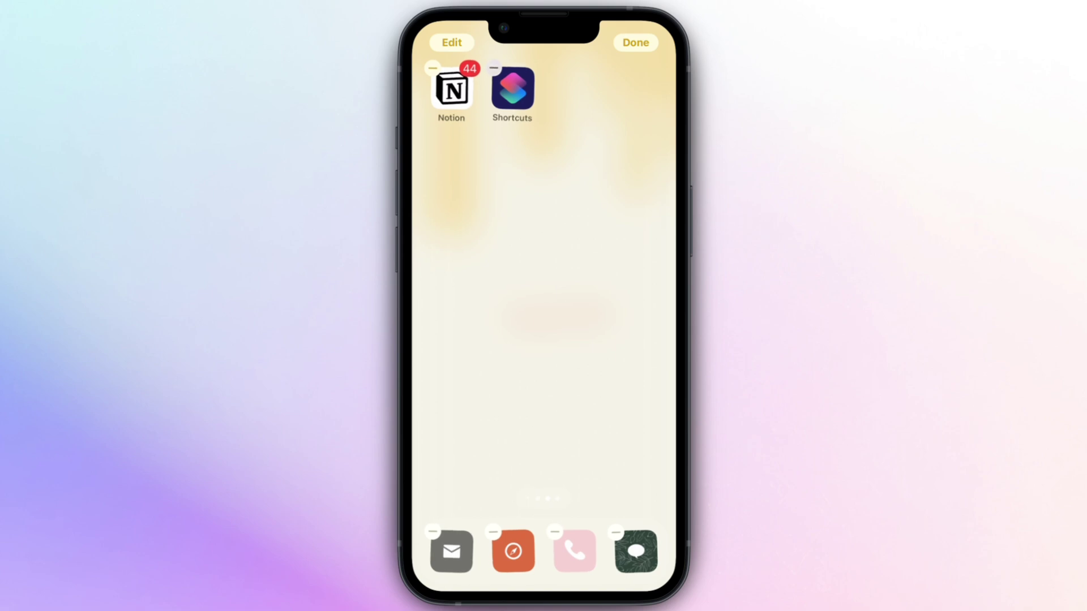
left_click(452, 42)
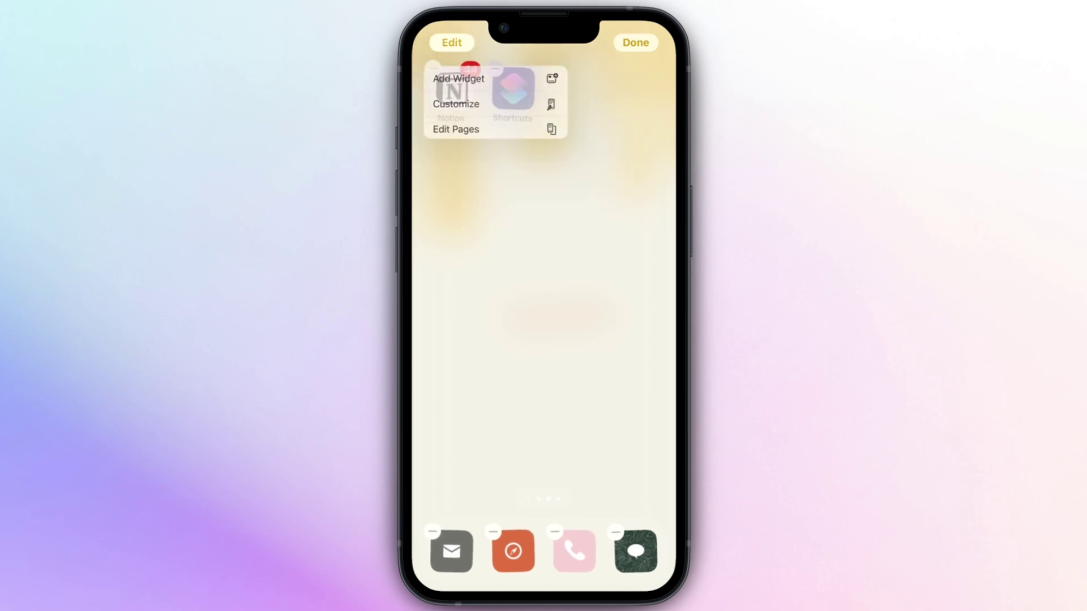
left_click(460, 81)
type("Noti")
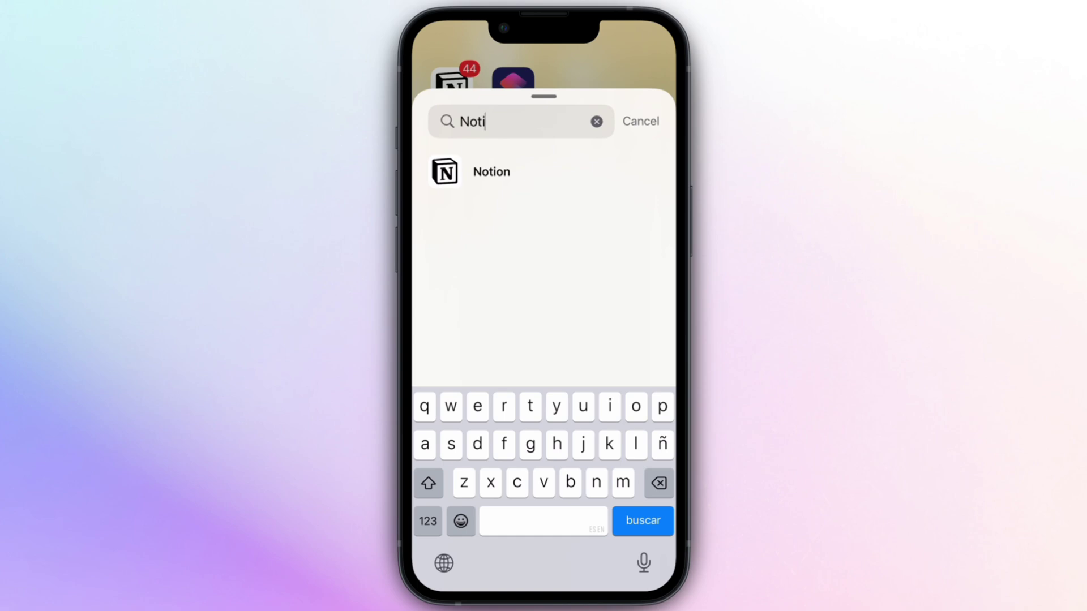
left_click(491, 172)
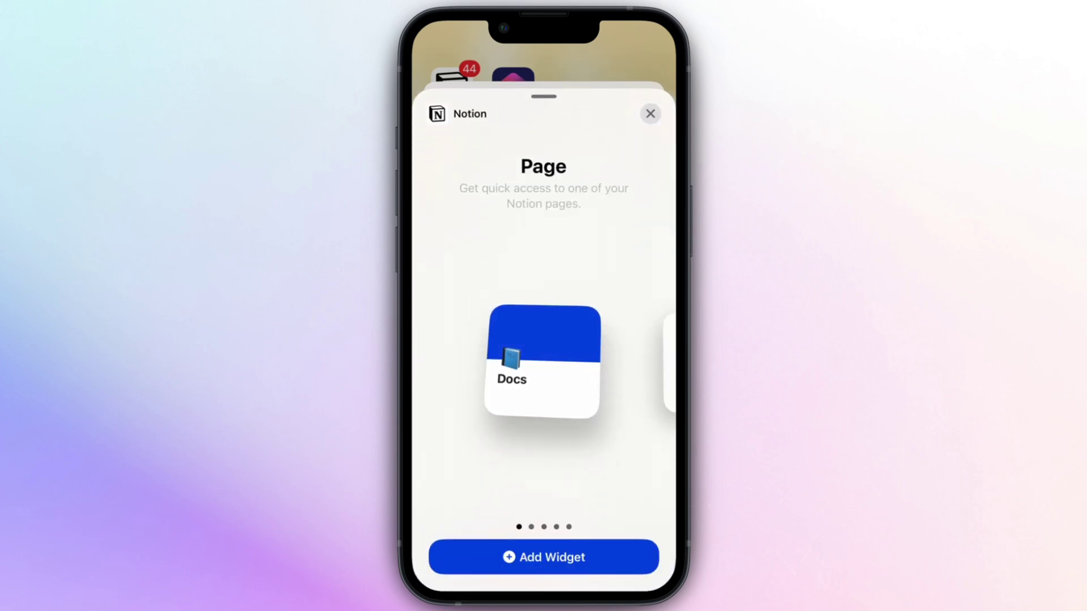
Browse Notion's widget types and add the small Page widget to the home screen.
left_click_drag(572, 362, 447, 362)
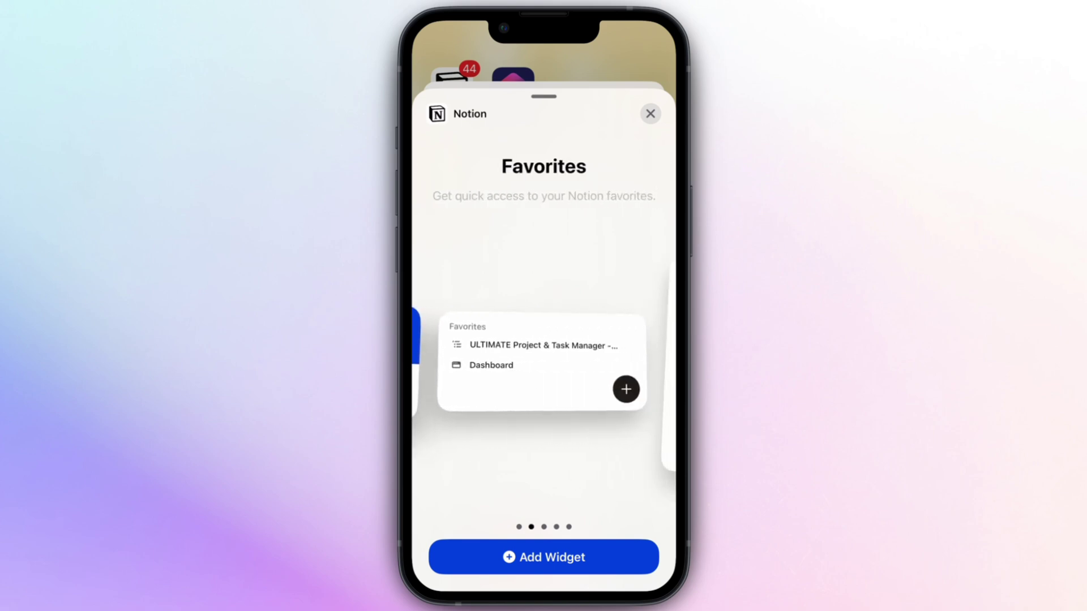
left_click_drag(572, 362, 447, 362)
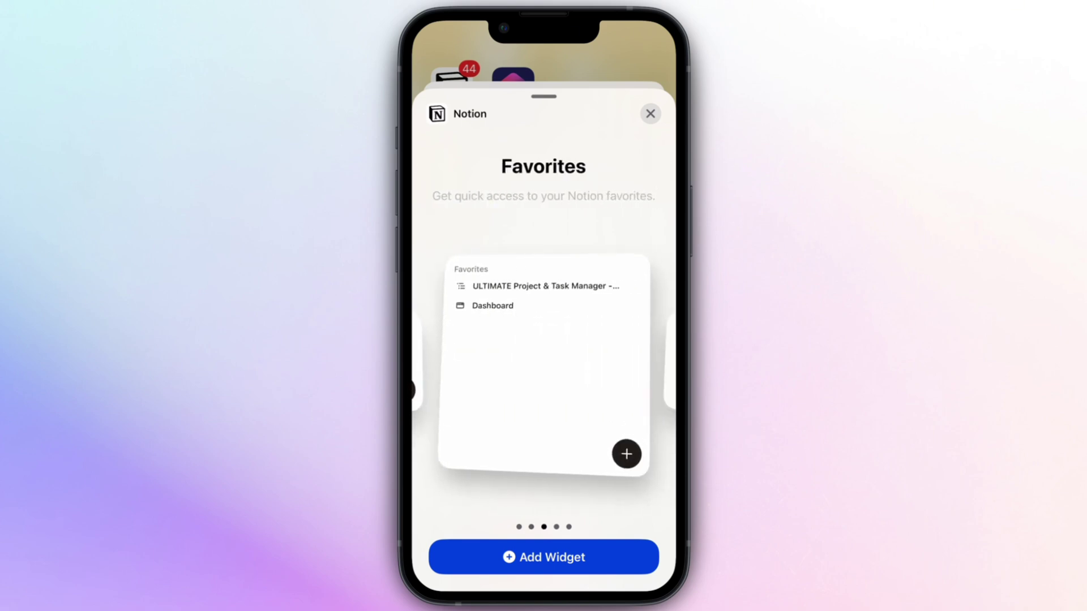
mouse_move(571, 362)
left_mouse_down()
mouse_move(447, 363)
mouse_move(572, 362)
left_mouse_up()
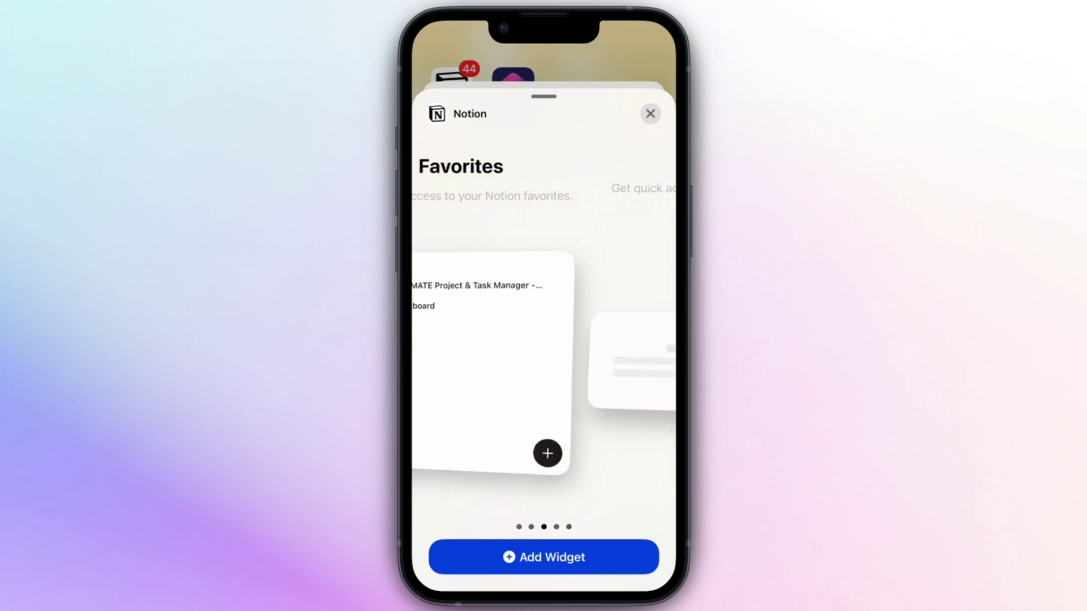
left_click_drag(447, 363, 572, 362)
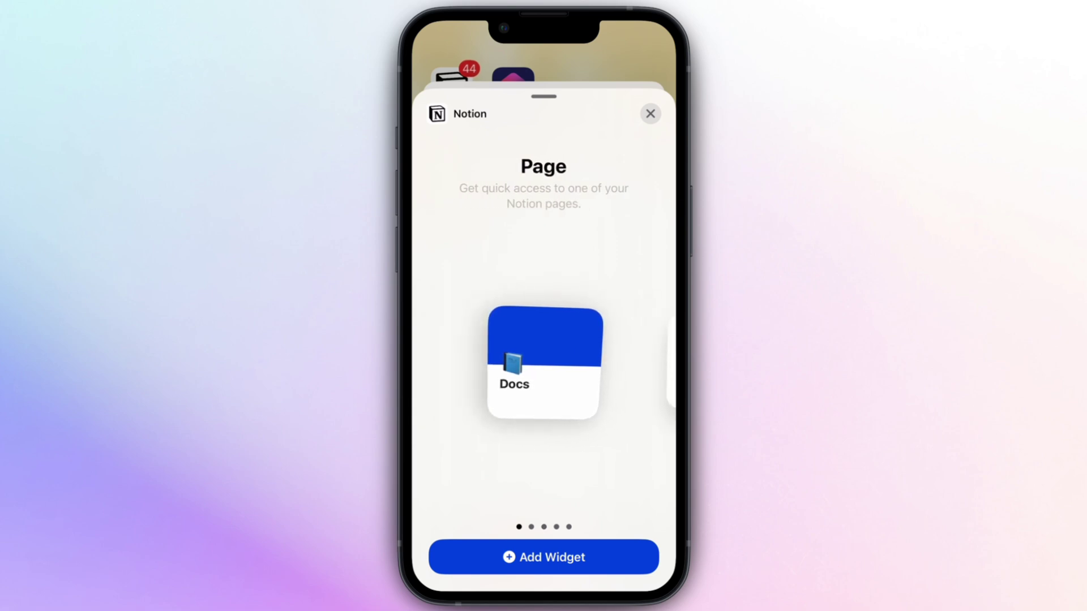
left_click(543, 557)
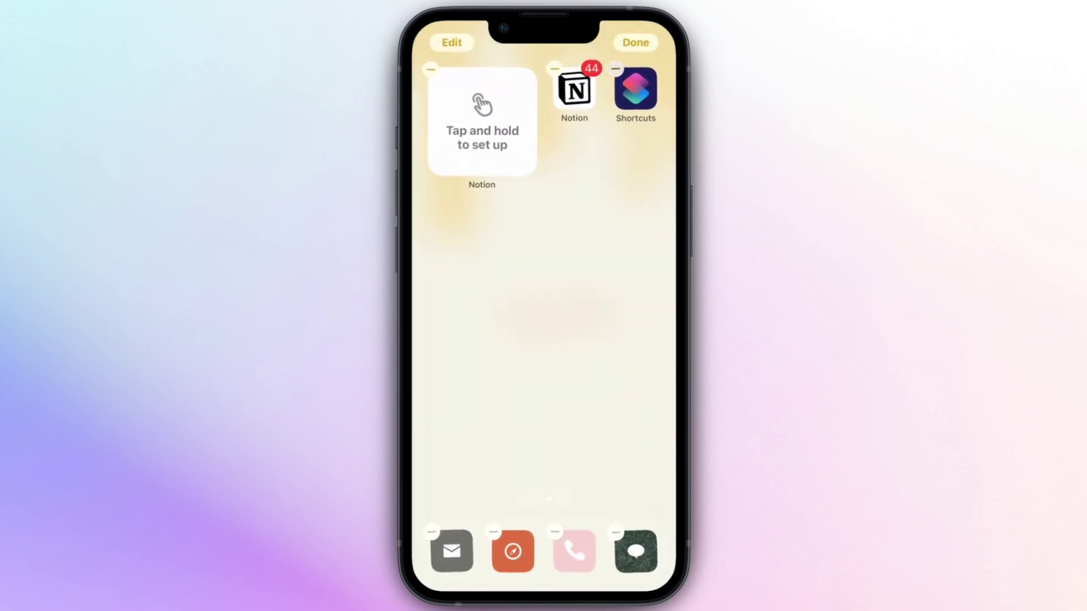
Set the Notion widget's page to Quick Capture Notes & Tasks.
left_click(481, 122)
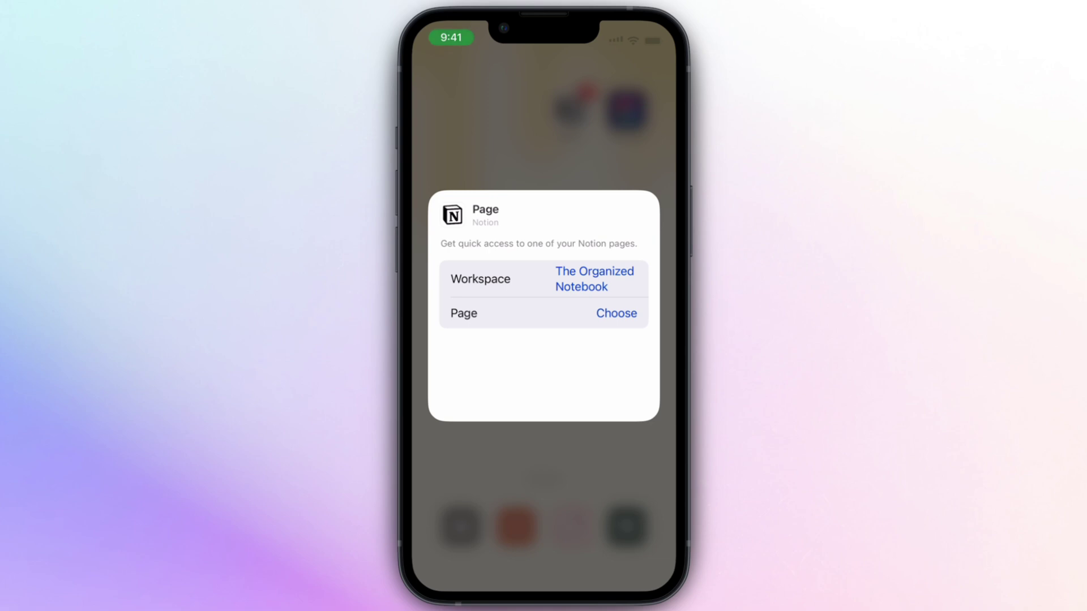
left_click(616, 313)
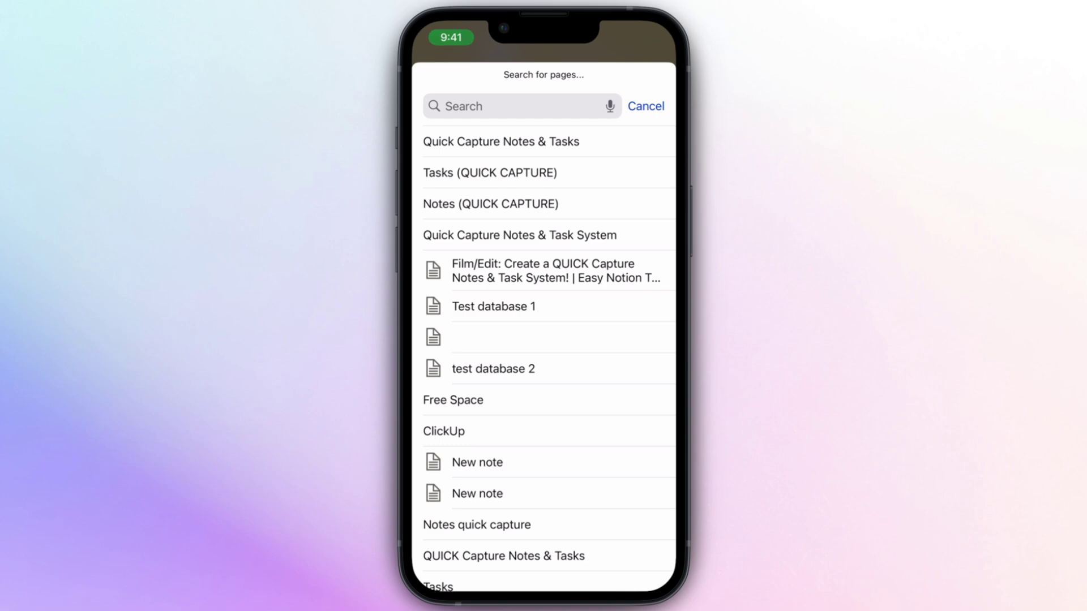
left_click(501, 141)
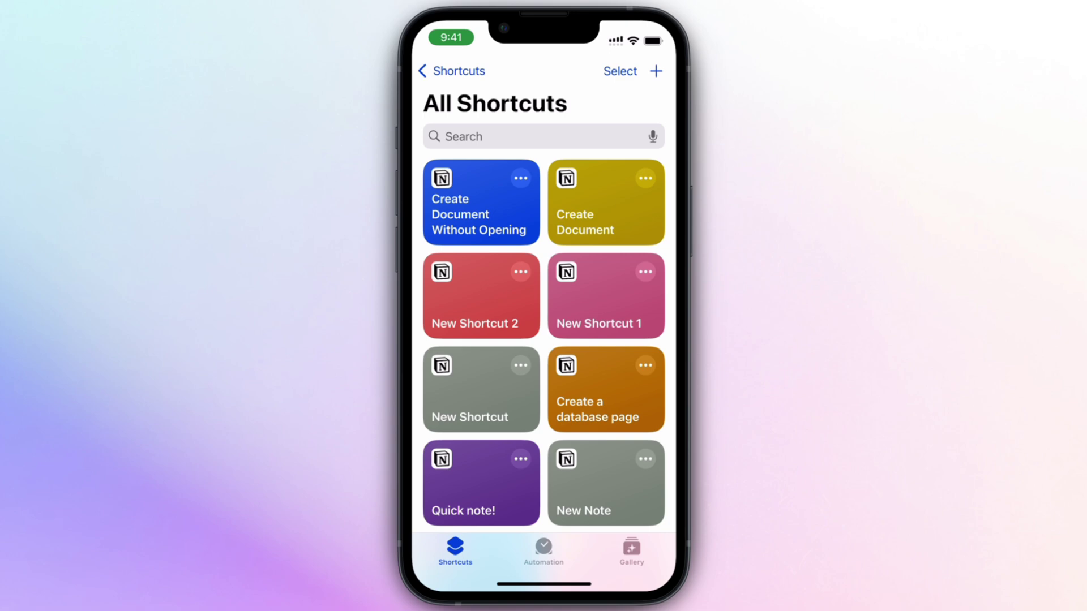
In the Shortcuts app, create a new shortcut with Notion's Create Document Without Opening action.
left_click(655, 71)
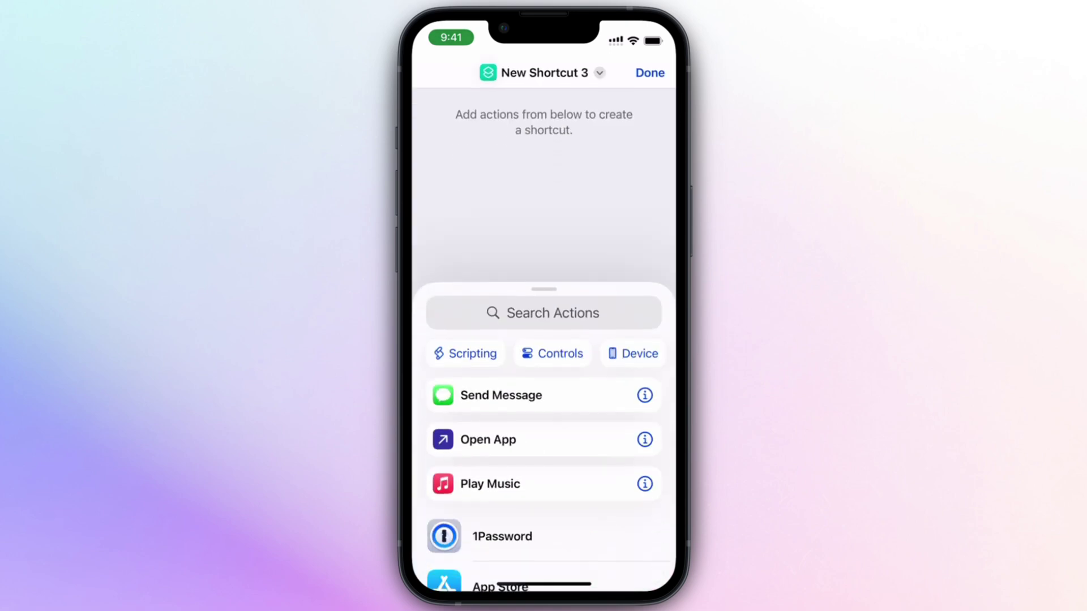
left_click(544, 310)
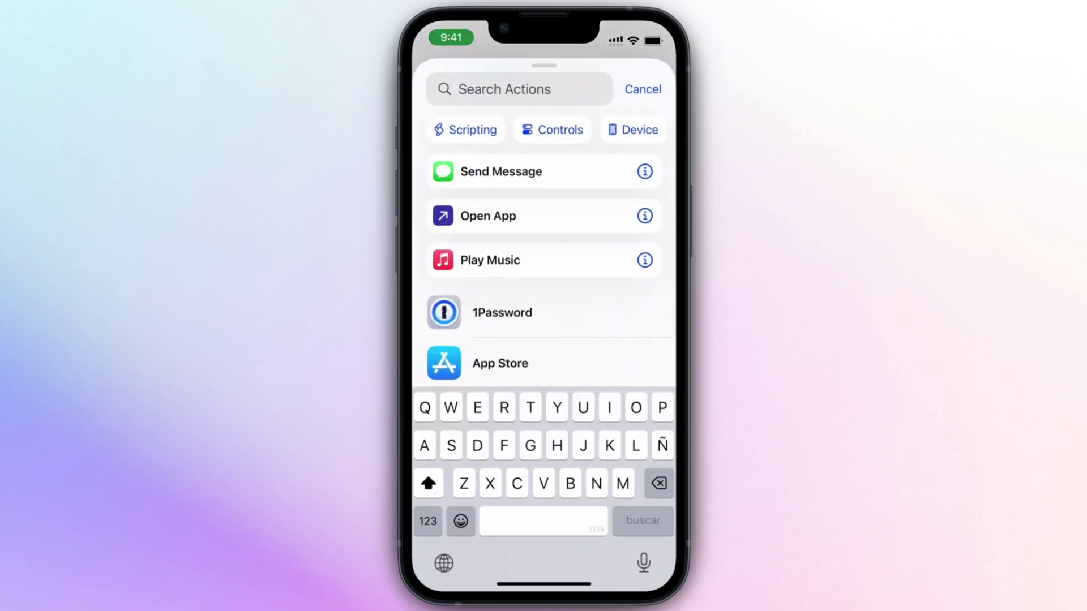
type("Notio")
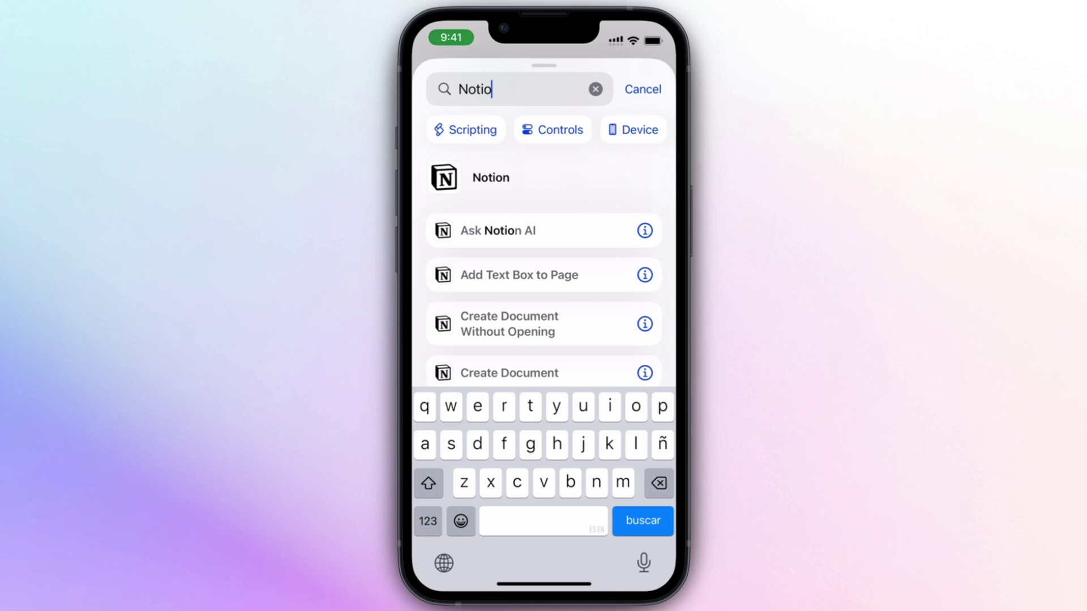
scroll(543, 339, "down", 2)
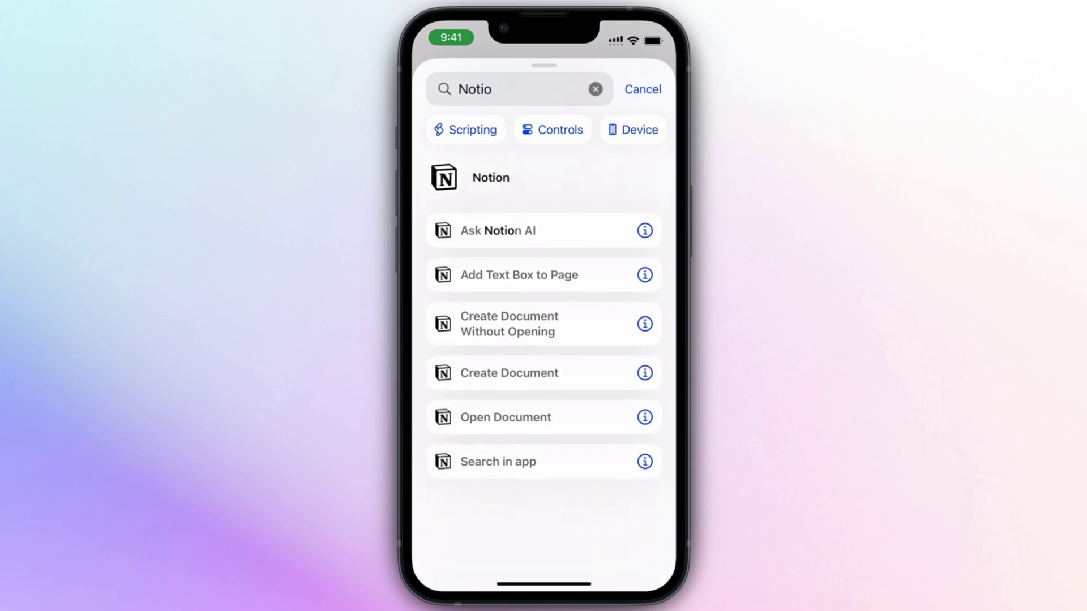
left_click(510, 324)
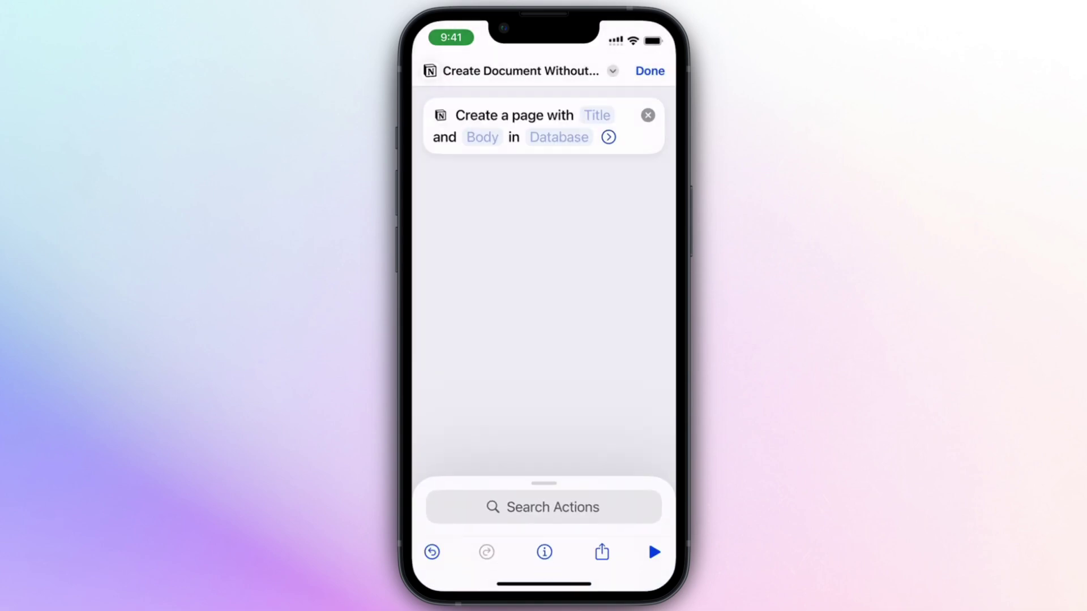
Set both the title and the body of the shortcut's new page to Ask Each Time.
left_click(597, 115)
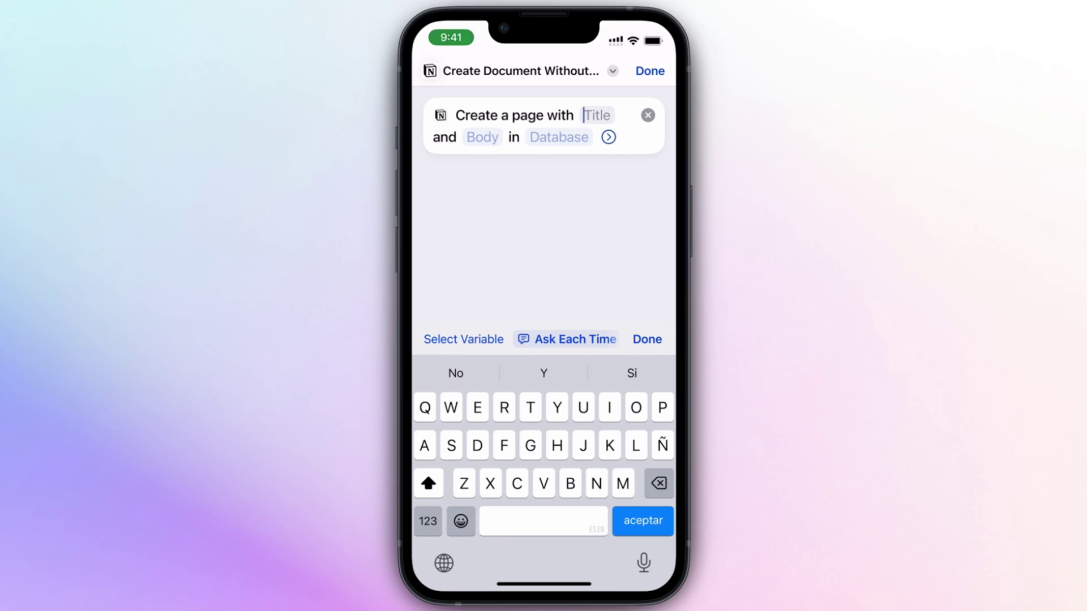
left_click(568, 339)
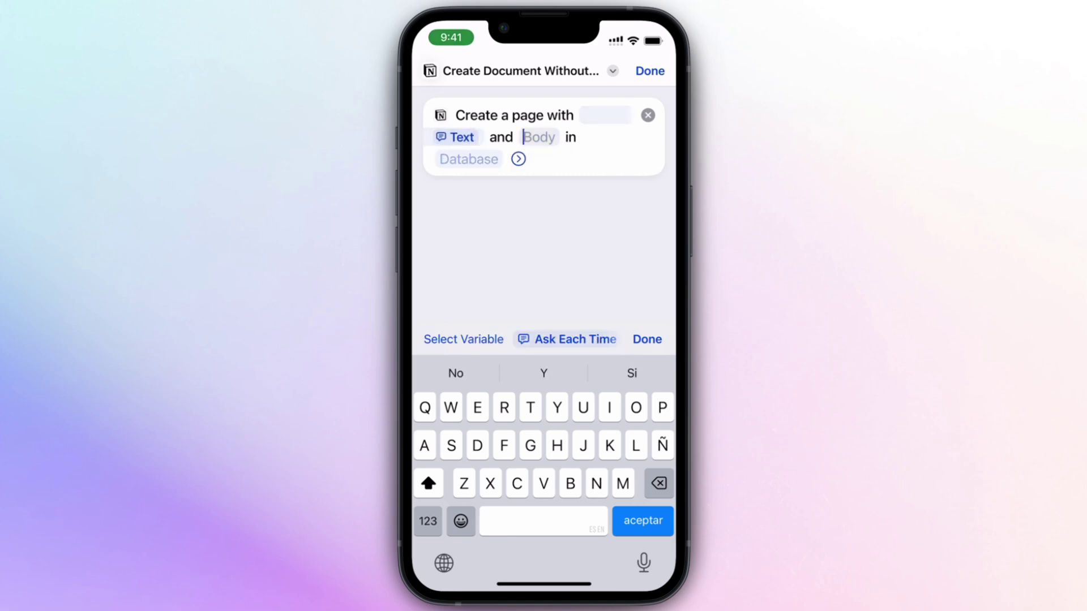
left_click(567, 339)
Target the organized notebook account, The Organized Notebook workspace and the Tasks (QUICK CAPTURE) database in the shortcut action, and save the shortcut.
left_click(468, 159)
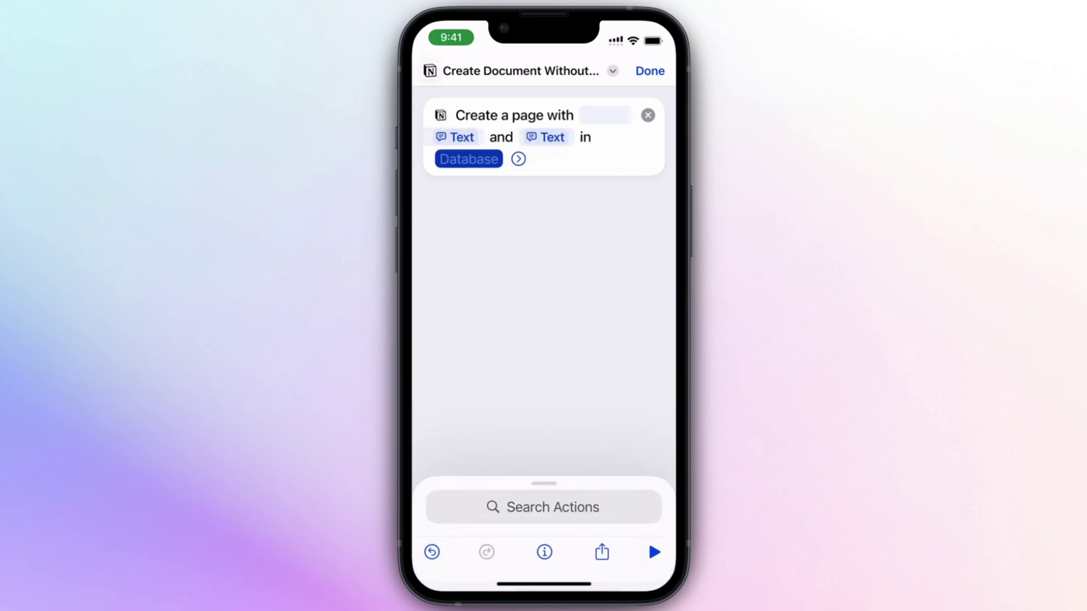
left_click(519, 159)
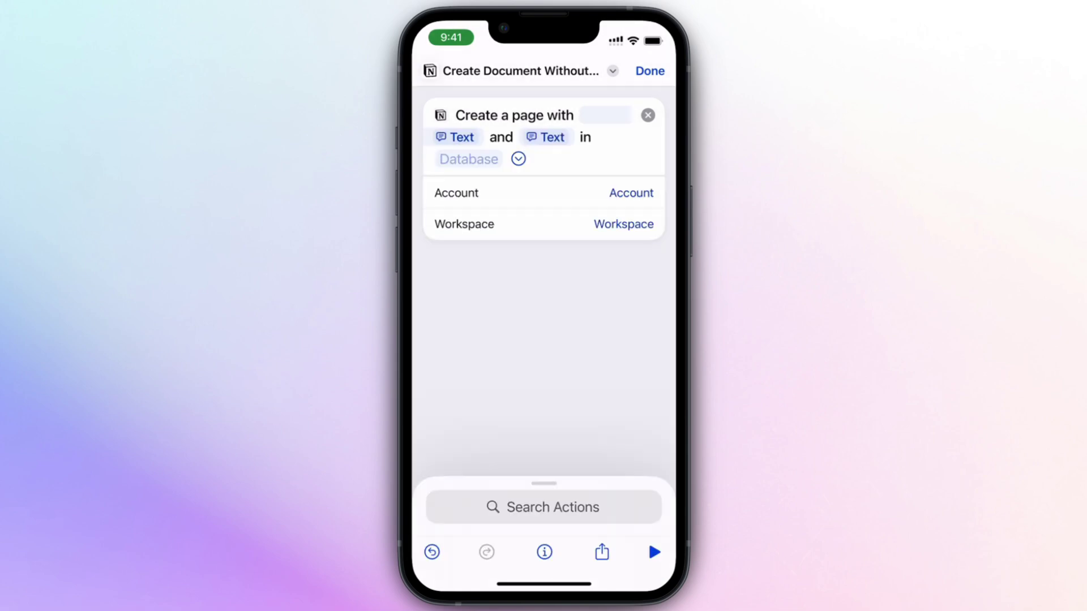
left_click(631, 193)
left_click(582, 219)
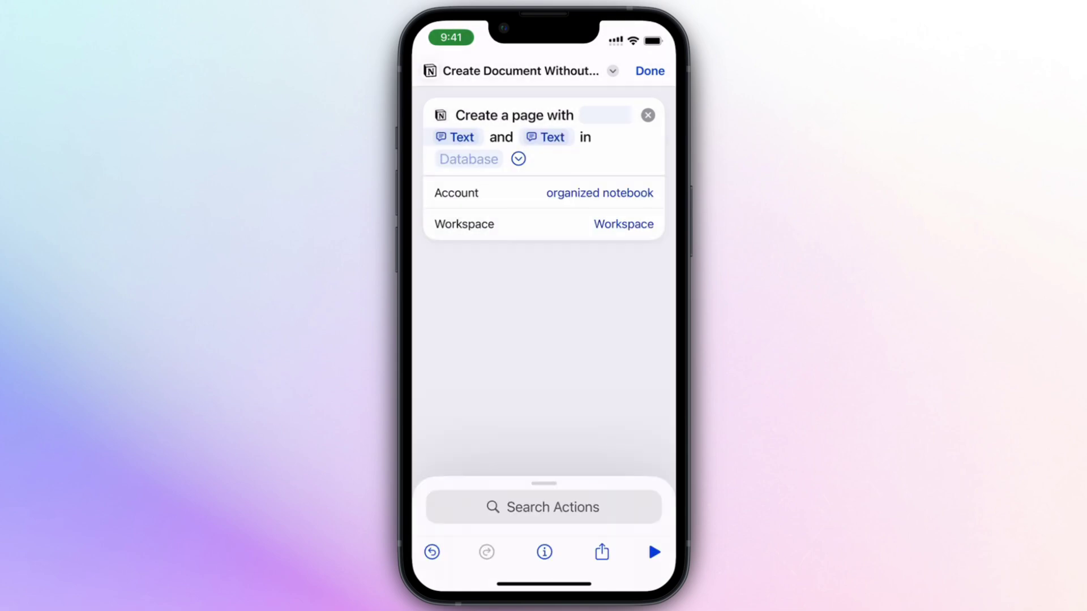
left_click(624, 224)
left_click(566, 287)
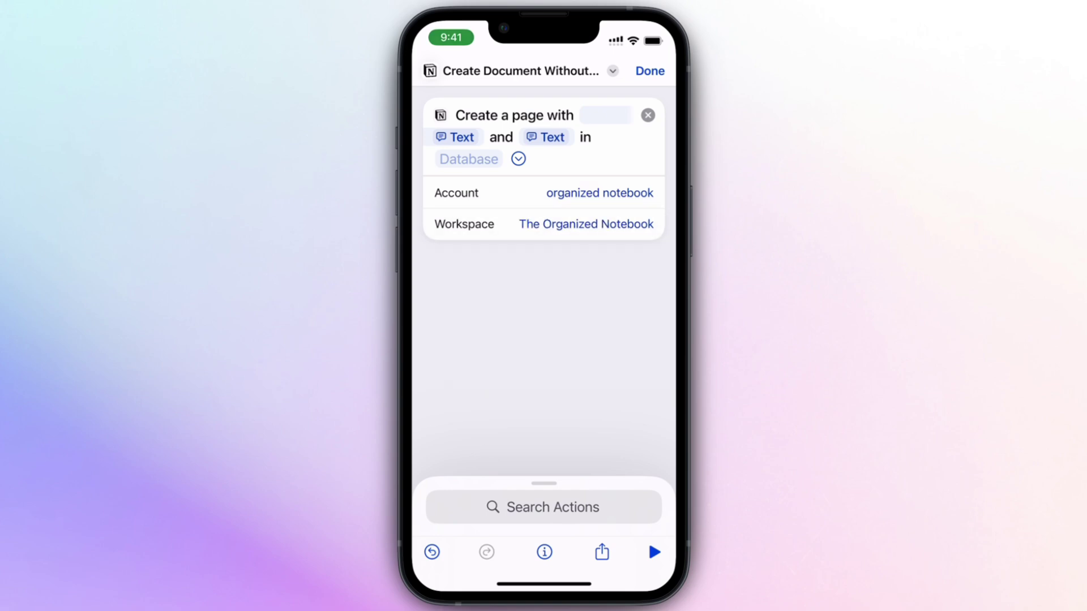
left_click(468, 159)
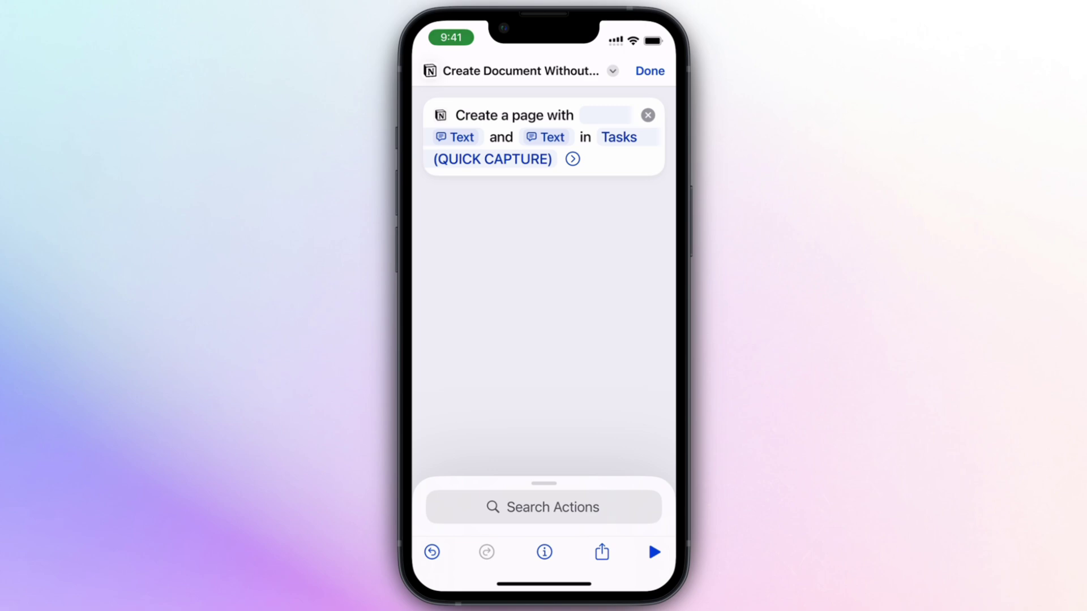
left_click(650, 71)
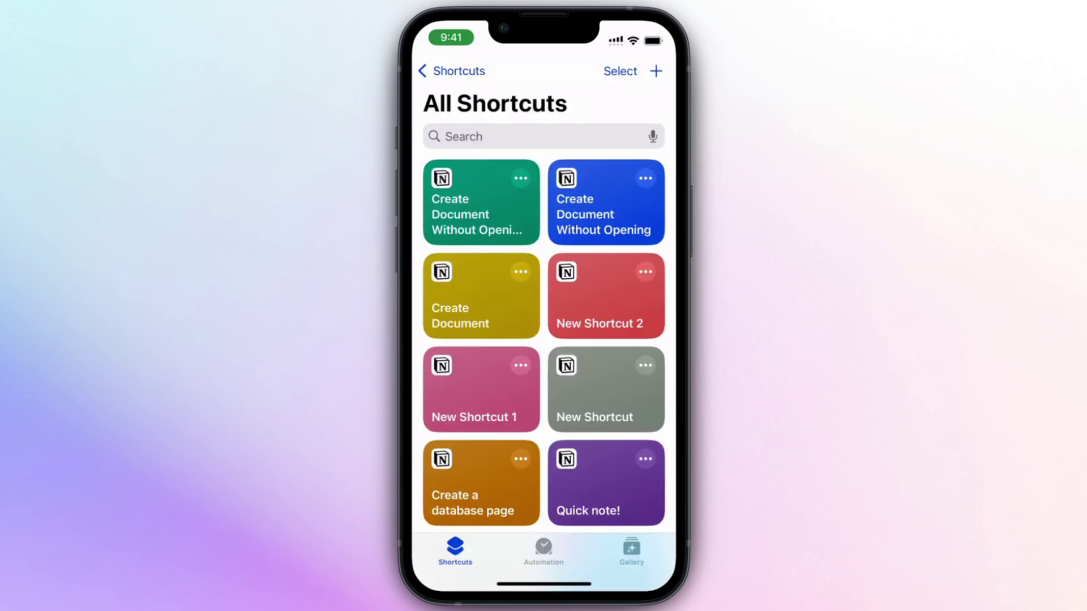
Add the new green Create Document Without Opening shortcut to the home screen.
left_click(481, 204)
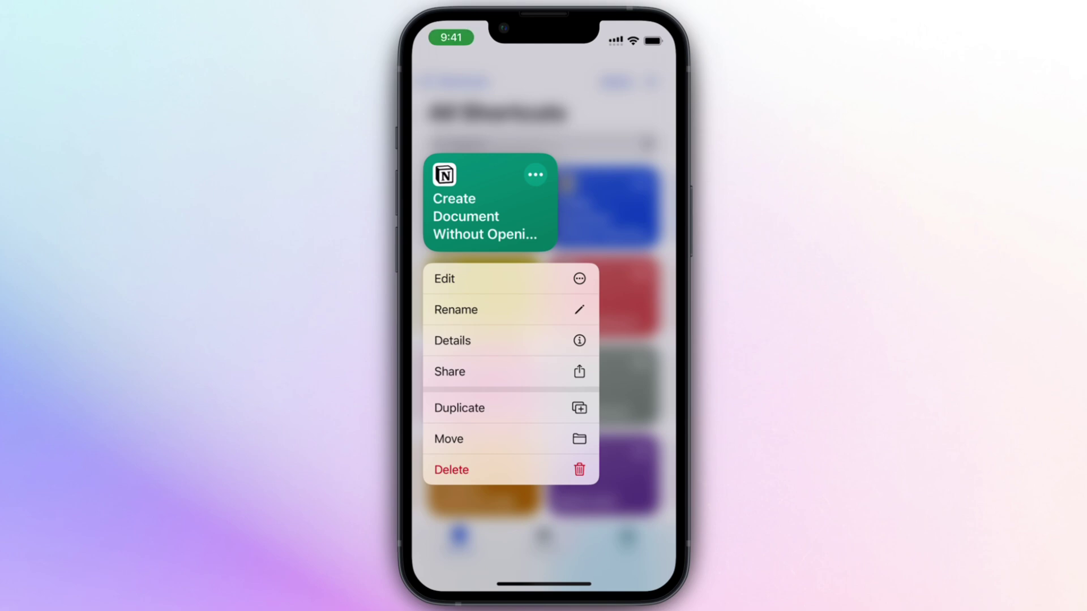
left_click(450, 372)
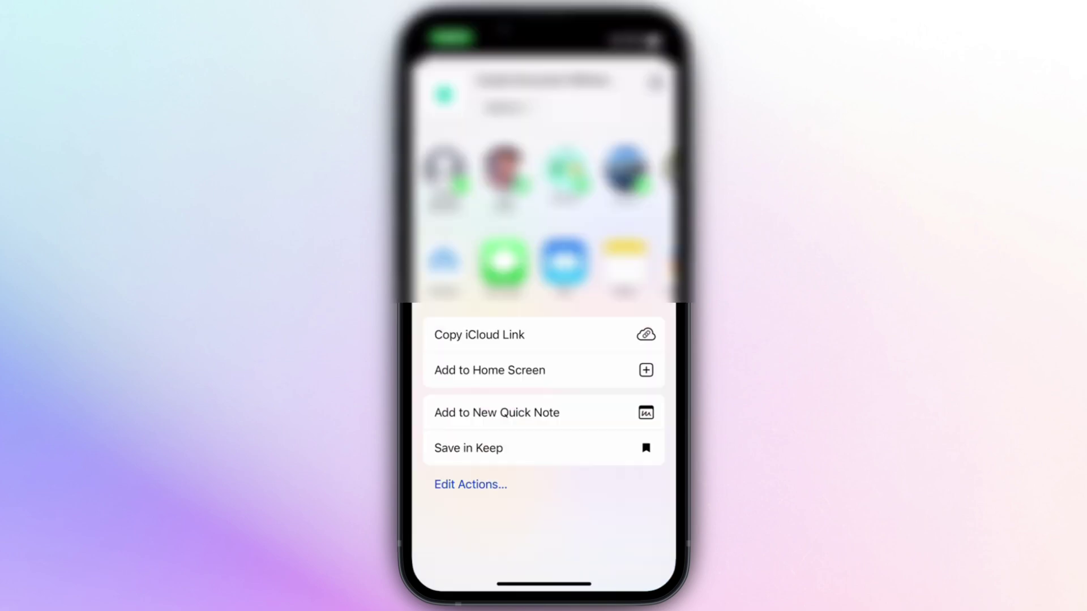
left_click(489, 370)
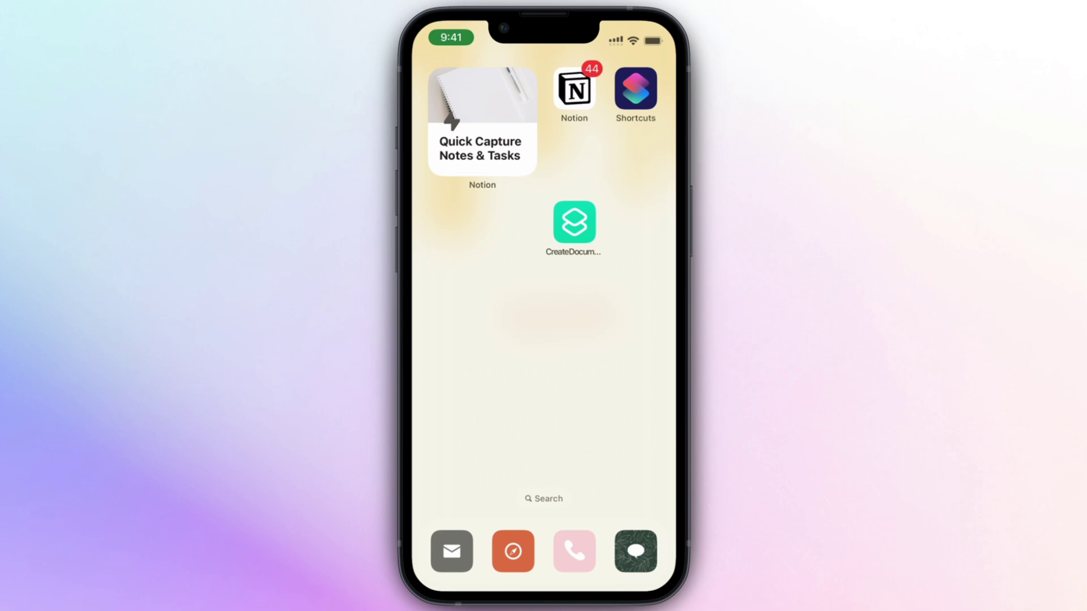
Run the shortcut from the home screen to create a task titled "New task" with the body "Details".
left_click(574, 222)
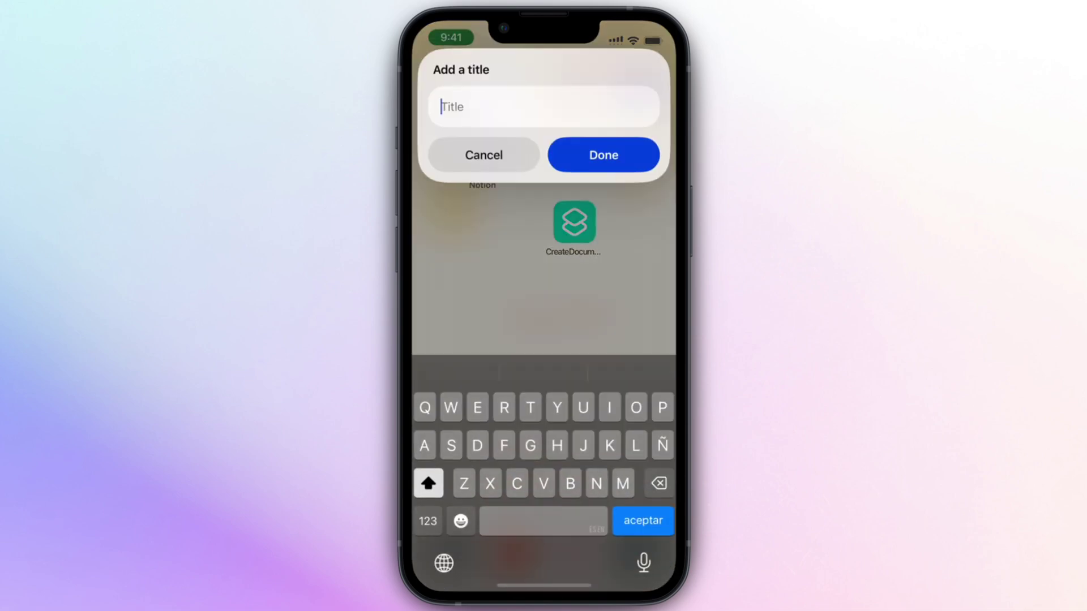
type("New task")
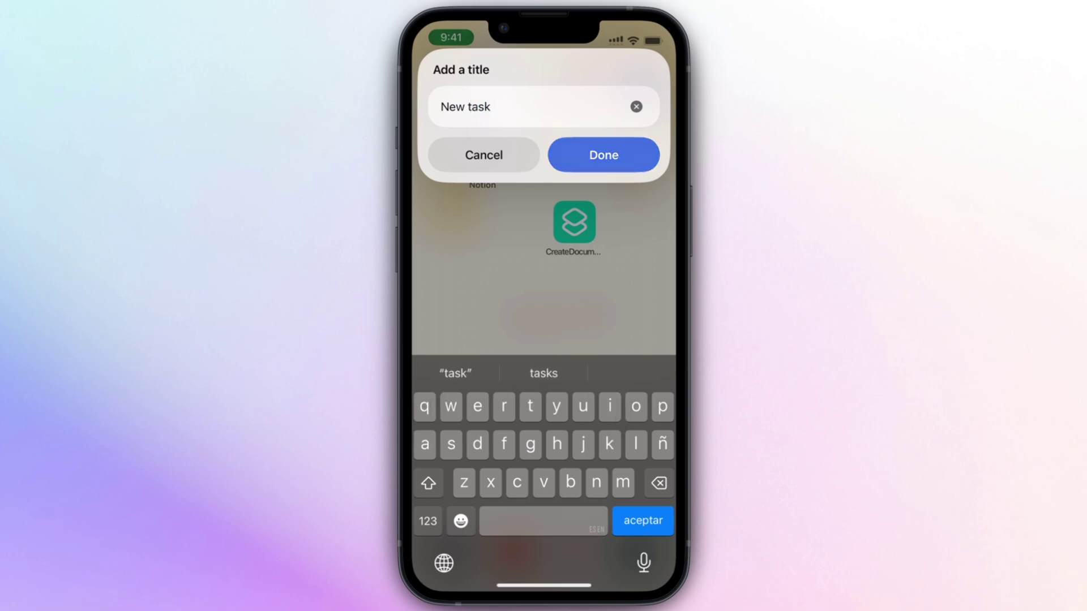
key("Return")
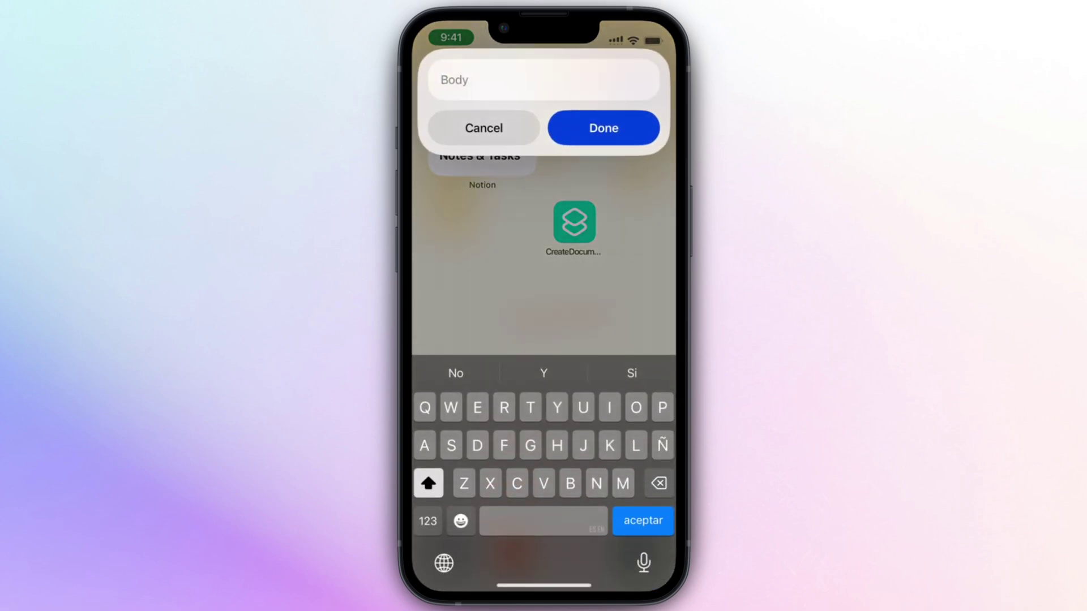
type("Details")
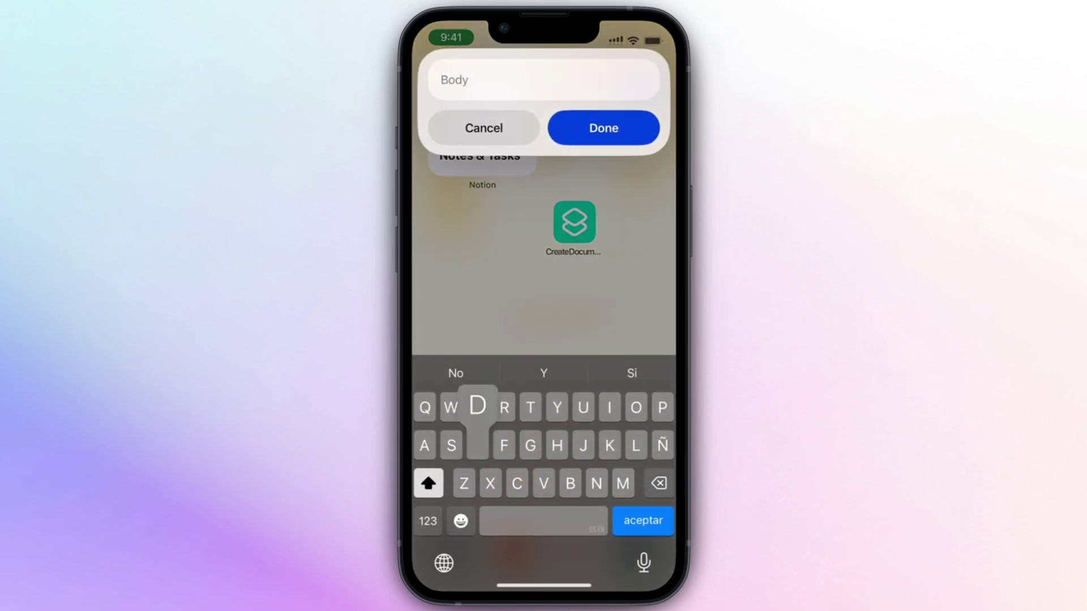
key("Return")
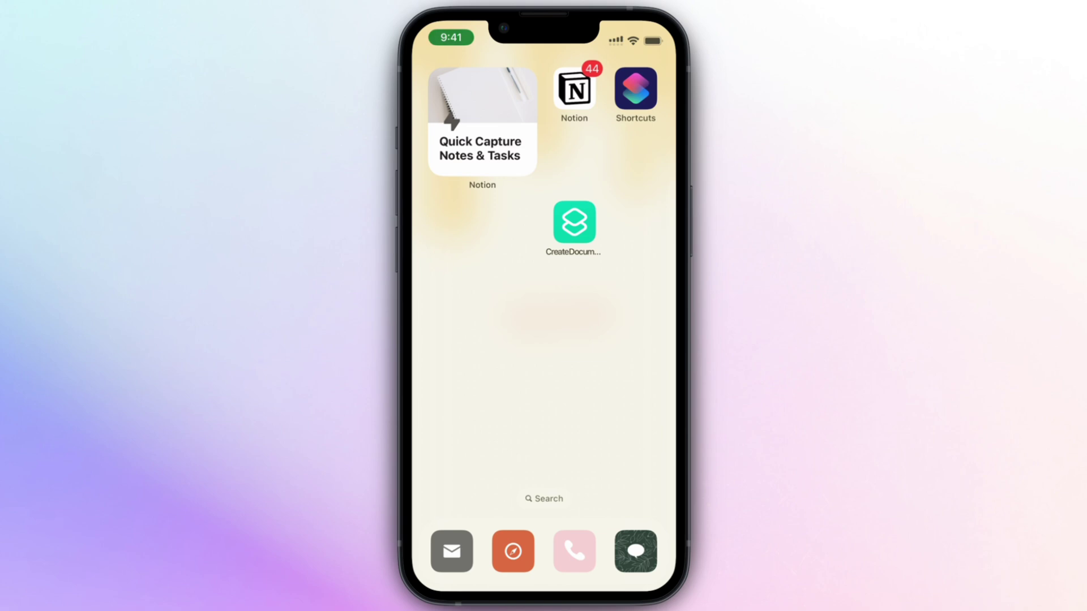
Open Quick Capture Notes & Tasks from its home screen widget and check the newly captured task.
left_click(483, 121)
scroll(543, 283, "down", 10)
left_click(481, 121)
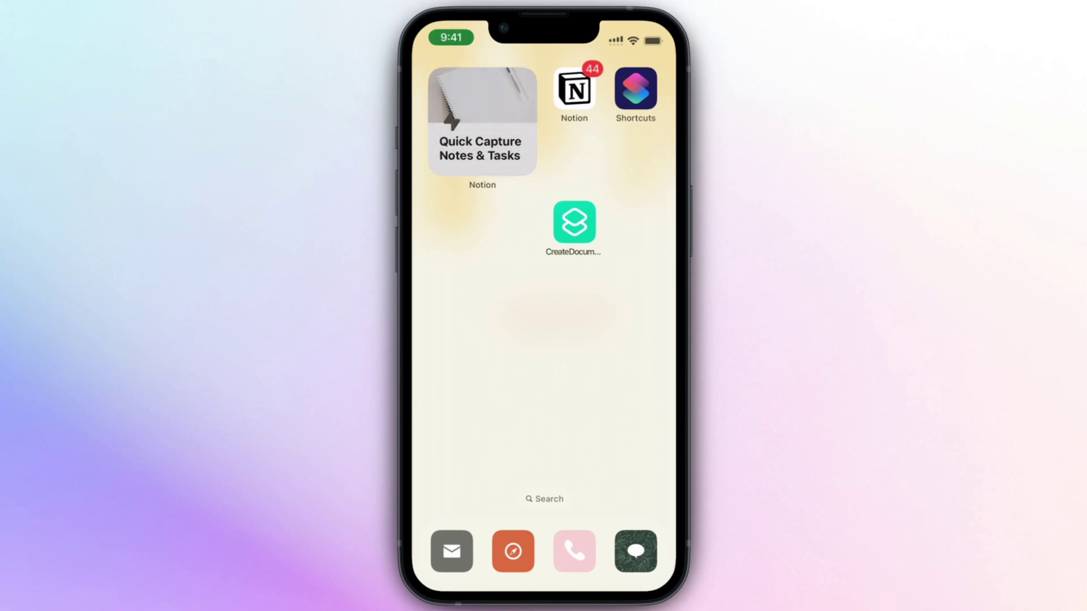